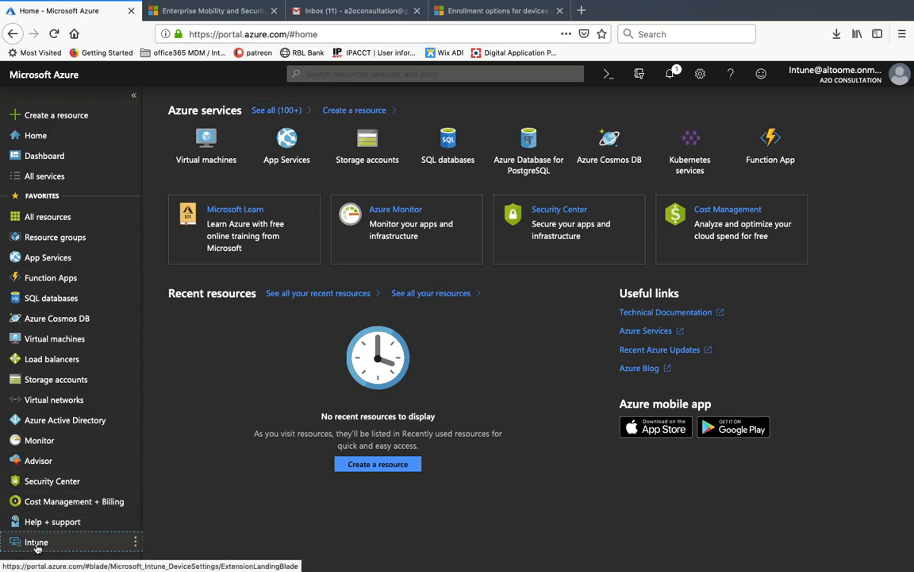
- Run Intune's Windows enrollment CNAME Validation test on the domain altoome.onmicrosoft.com
click(36, 543)
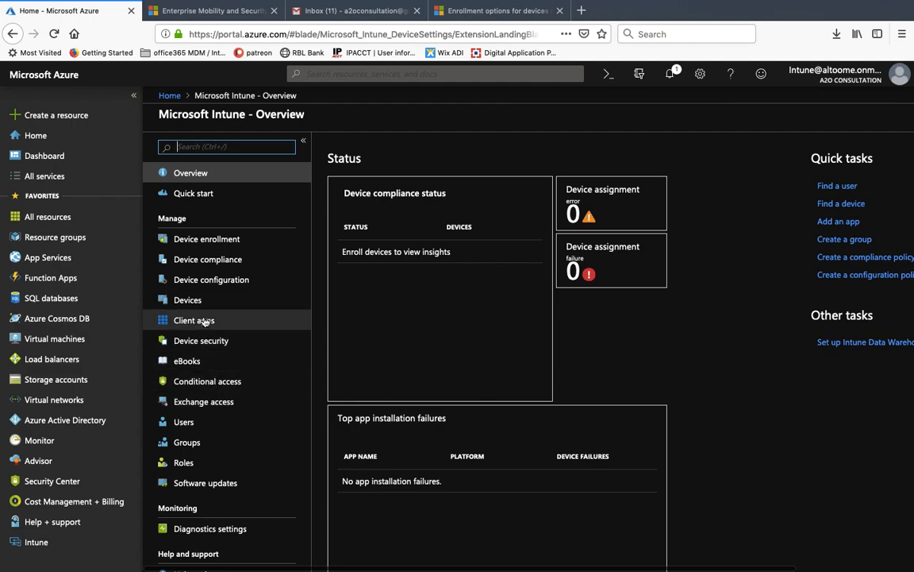
click(198, 240)
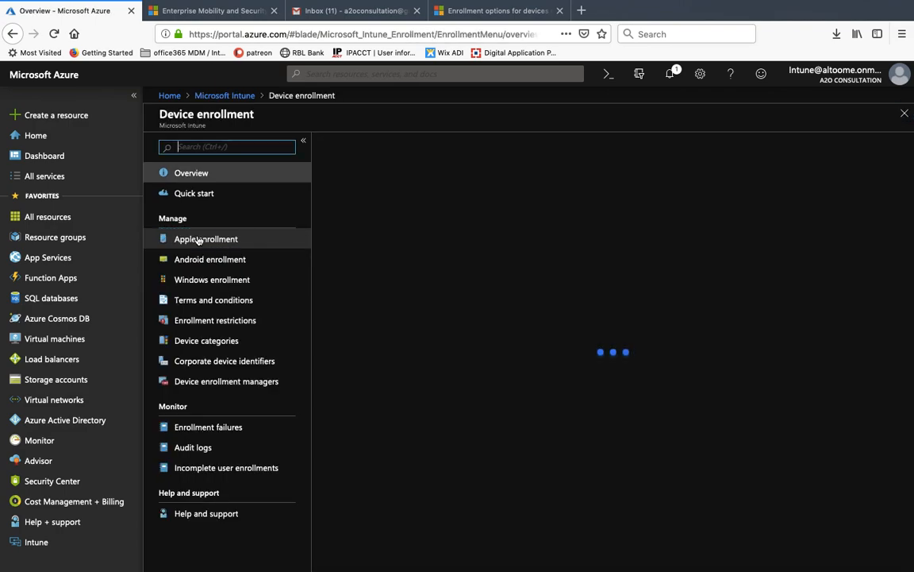
click(213, 281)
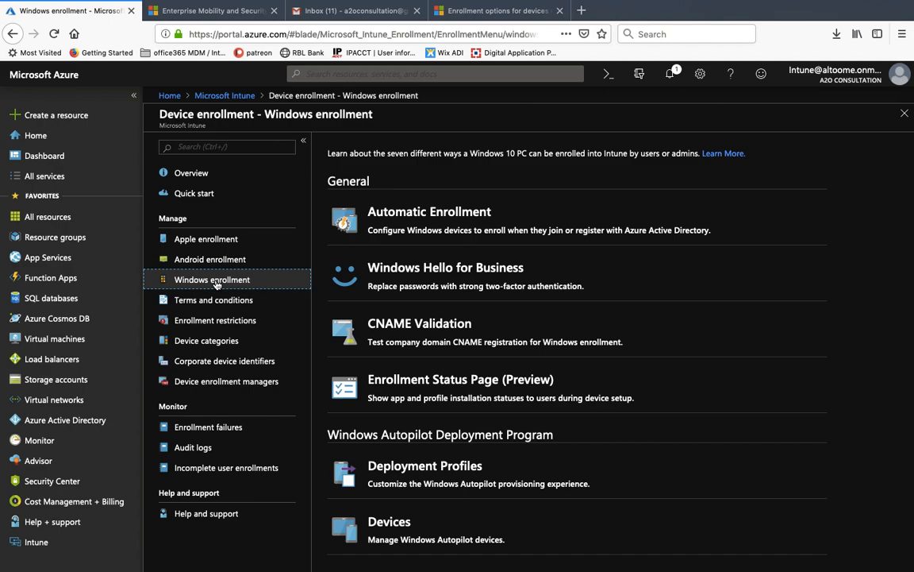
click(454, 332)
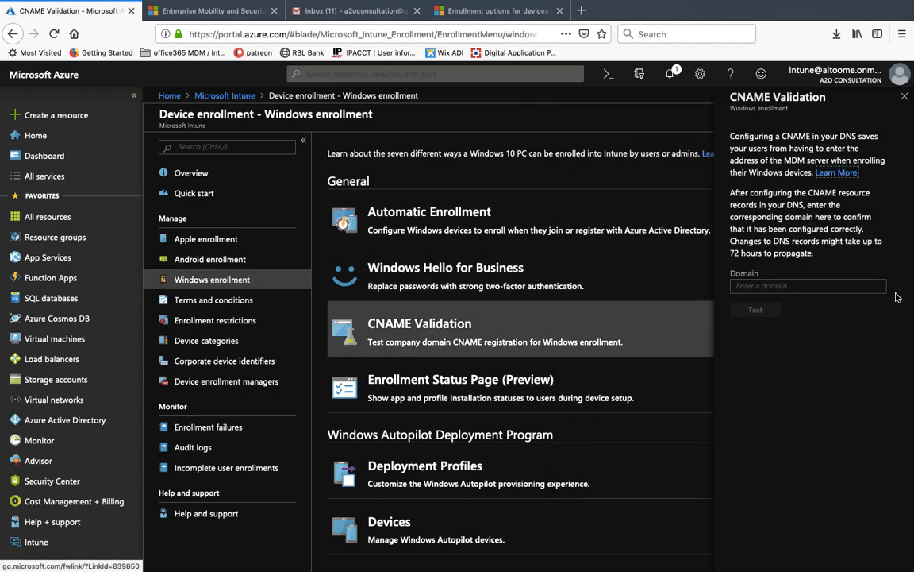
click(830, 291)
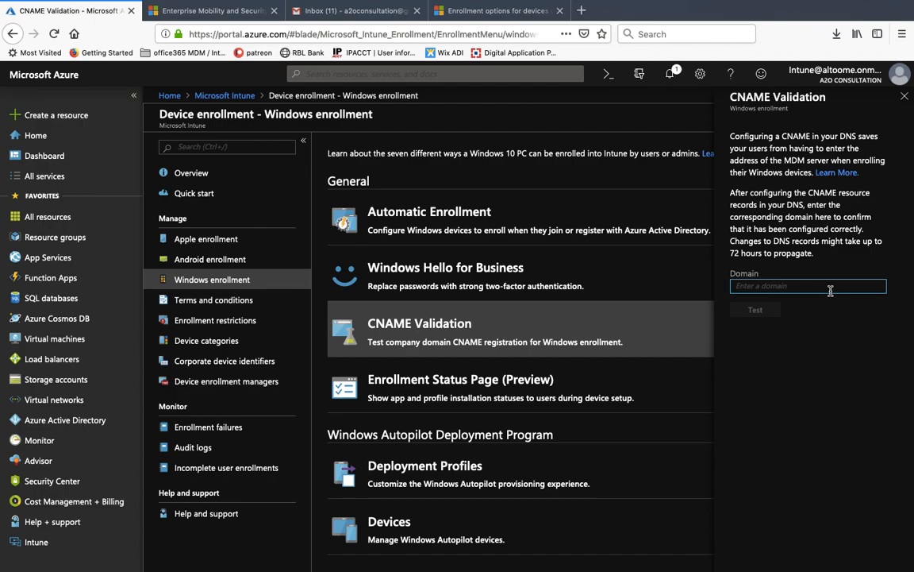
text(alt)
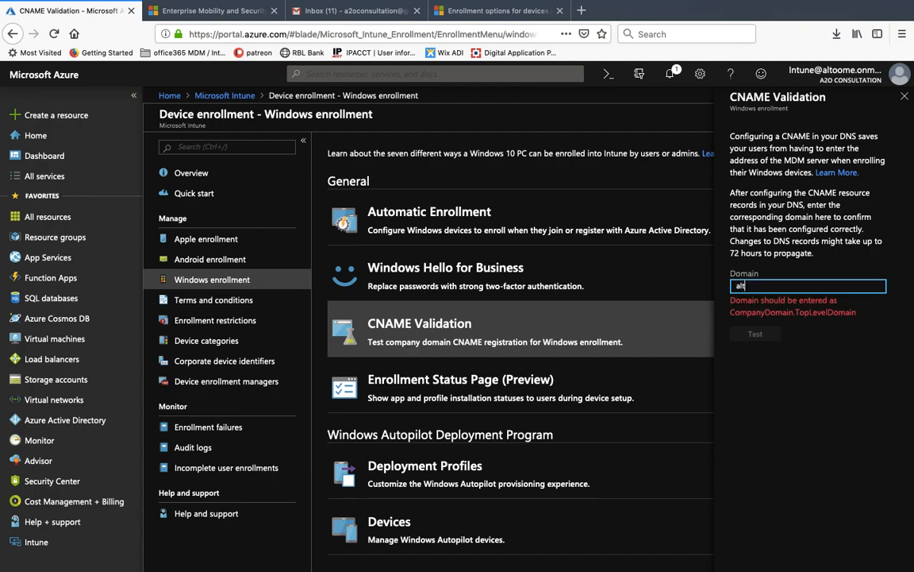
text(oome.onmicrosoft.com)
click(766, 312)
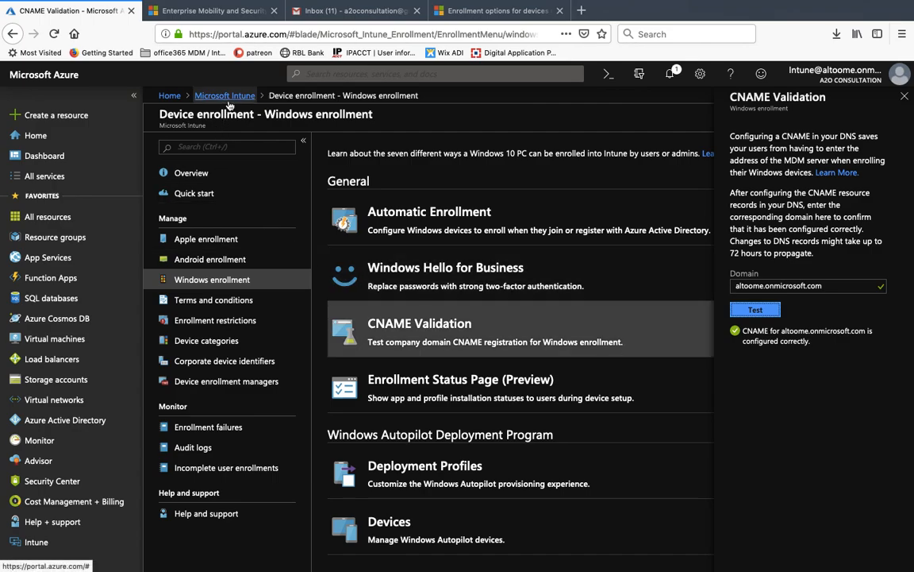
- Review the Default All Users device type restriction's allowed platforms, then return to the Intune overview
click(198, 322)
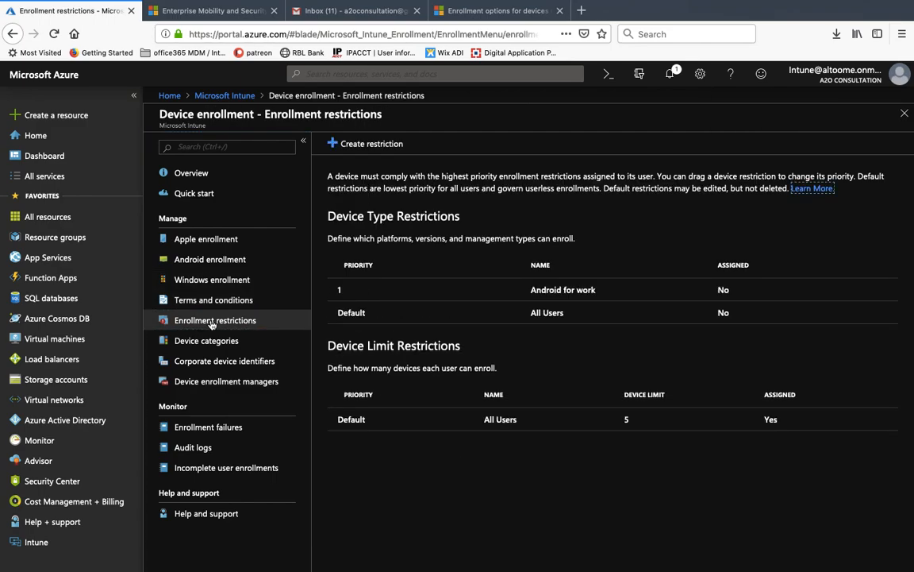
click(367, 320)
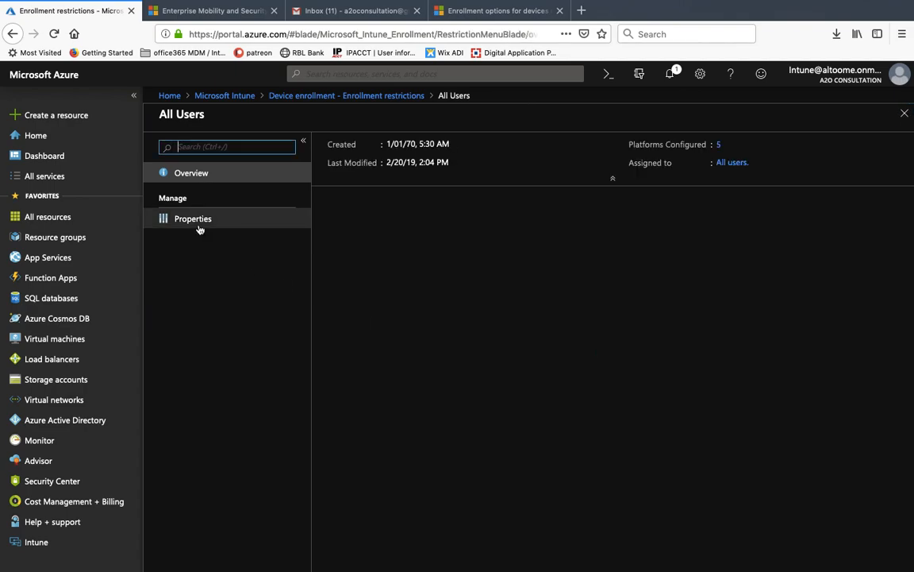
click(199, 227)
click(365, 378)
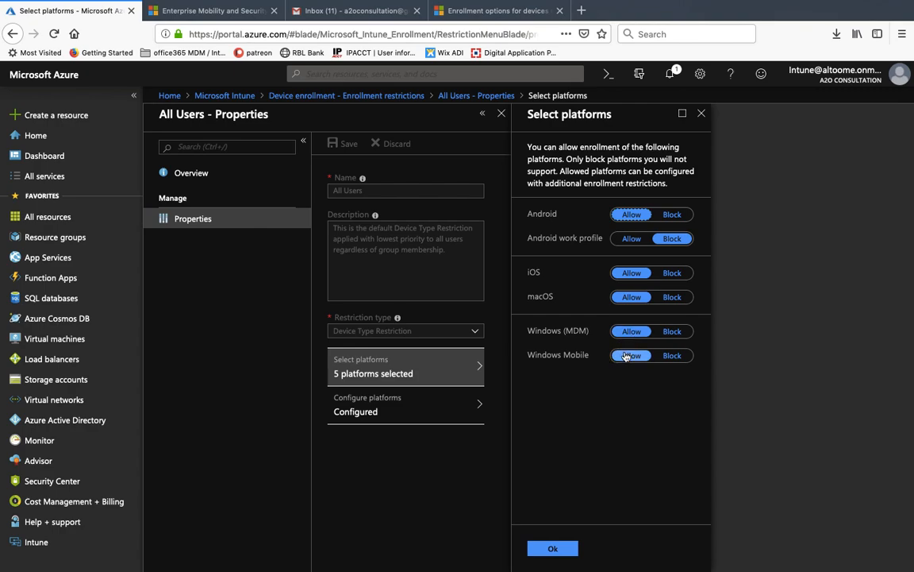
click(702, 114)
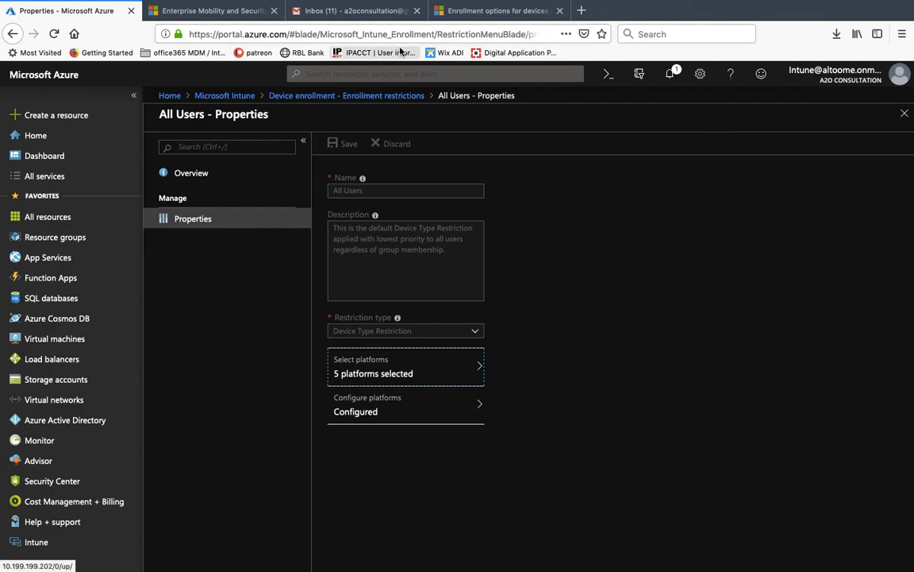
click(232, 98)
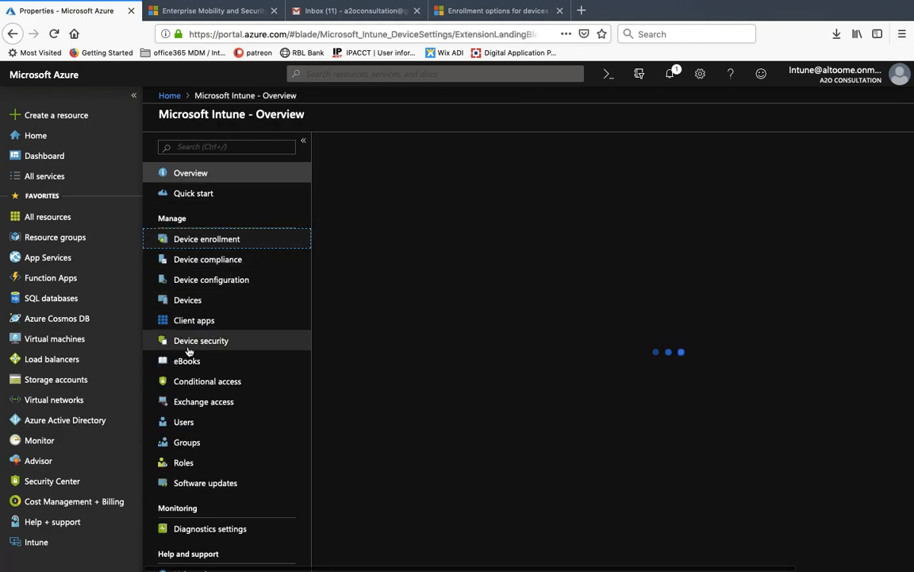
- Start a new user named Test123 and enter its tenant user name
click(192, 423)
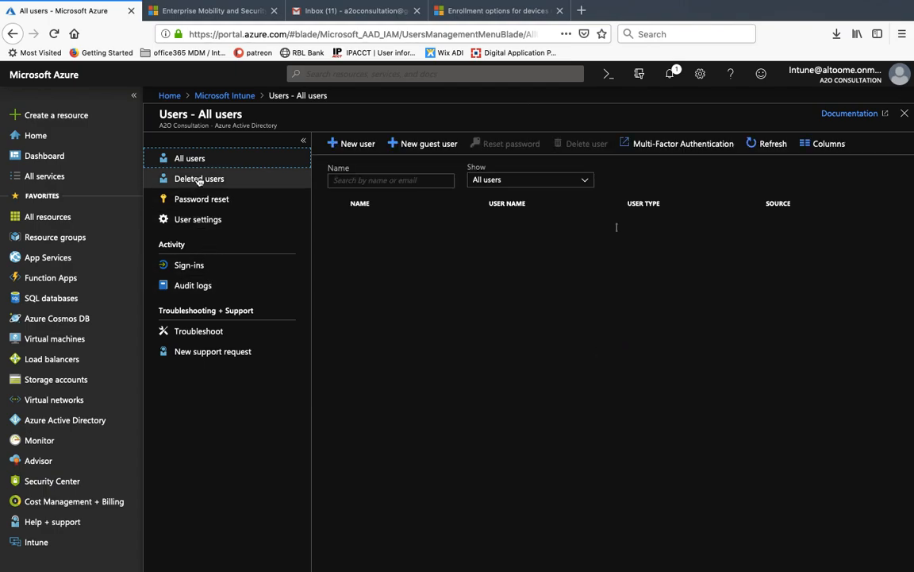
click(350, 144)
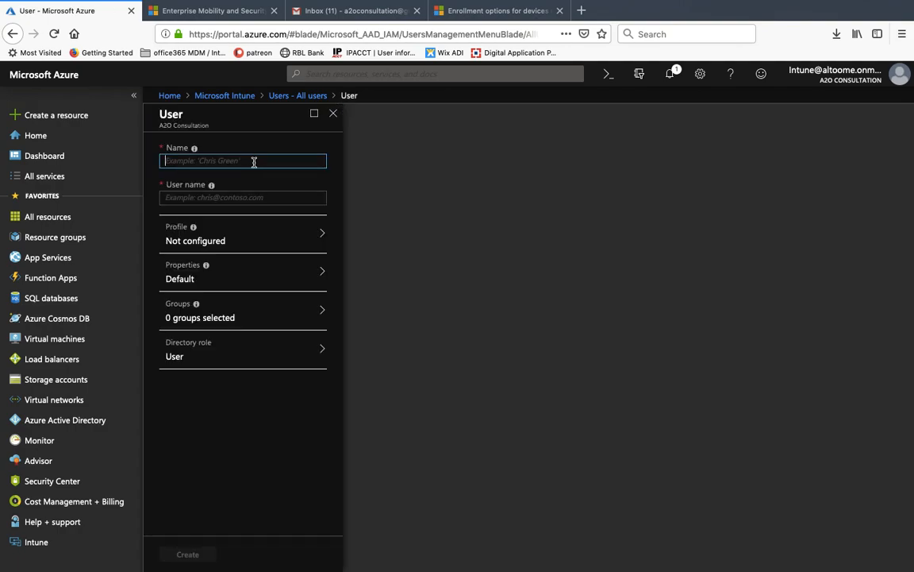
text(Test123)
key(Tab)
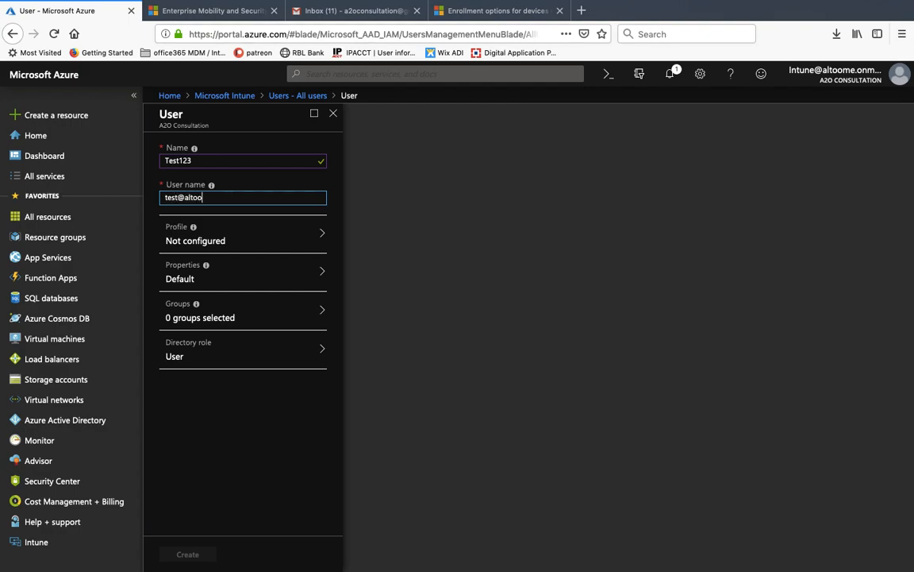
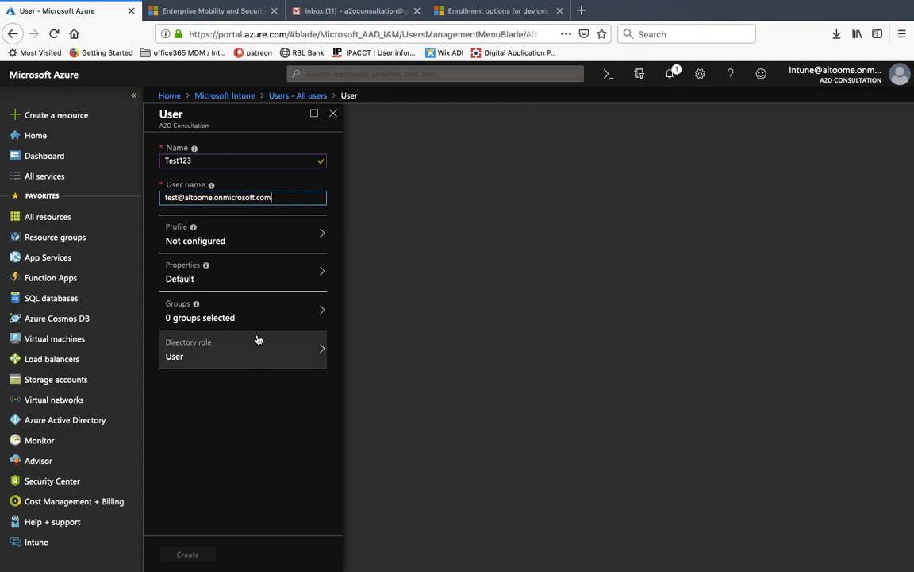
click(228, 402)
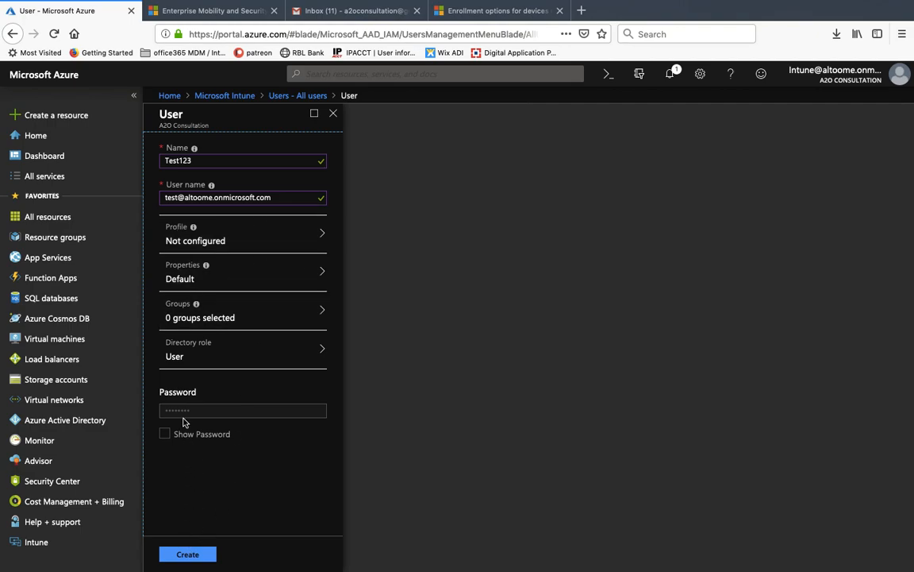
- Copy the generated password for safekeeping and create the Test123 user
click(165, 434)
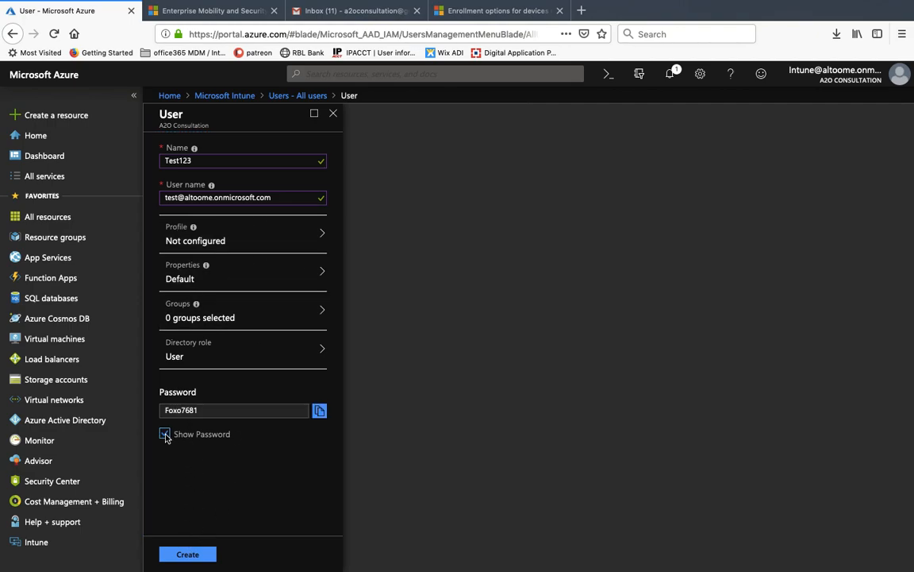
click(210, 413)
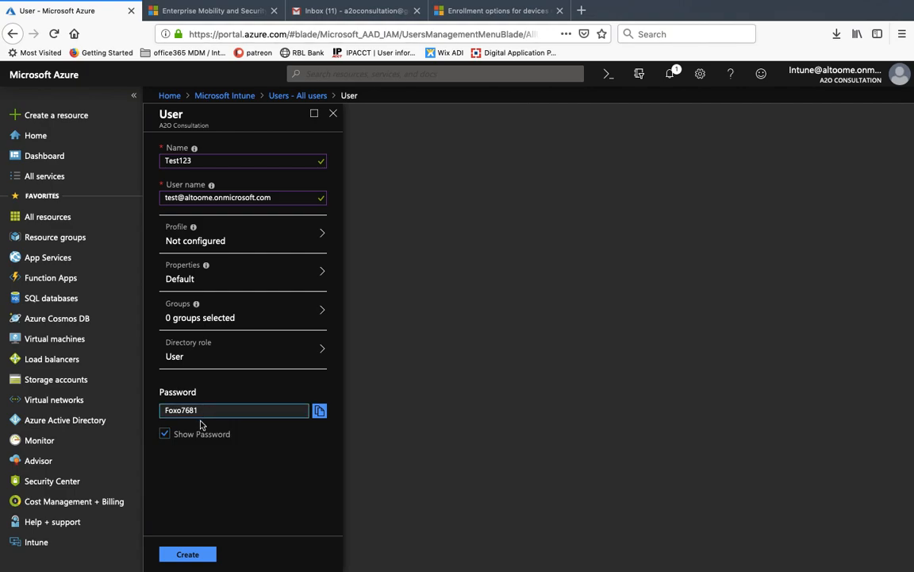
click(320, 412)
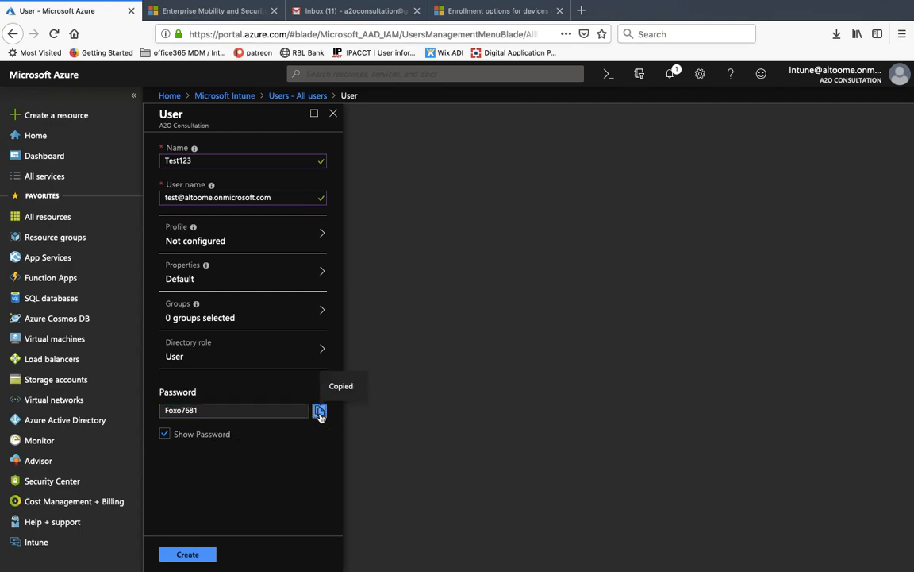
click(668, 34)
key(super+v)
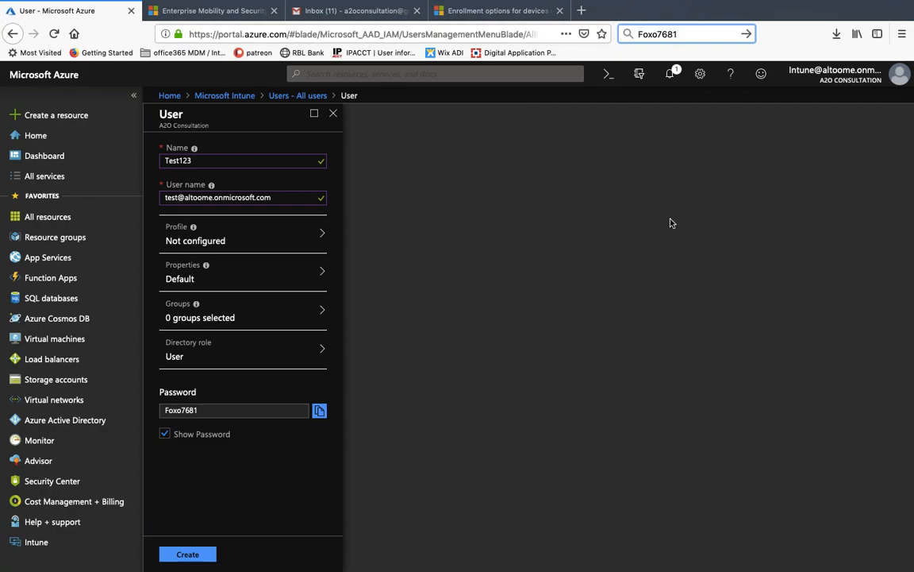
click(182, 556)
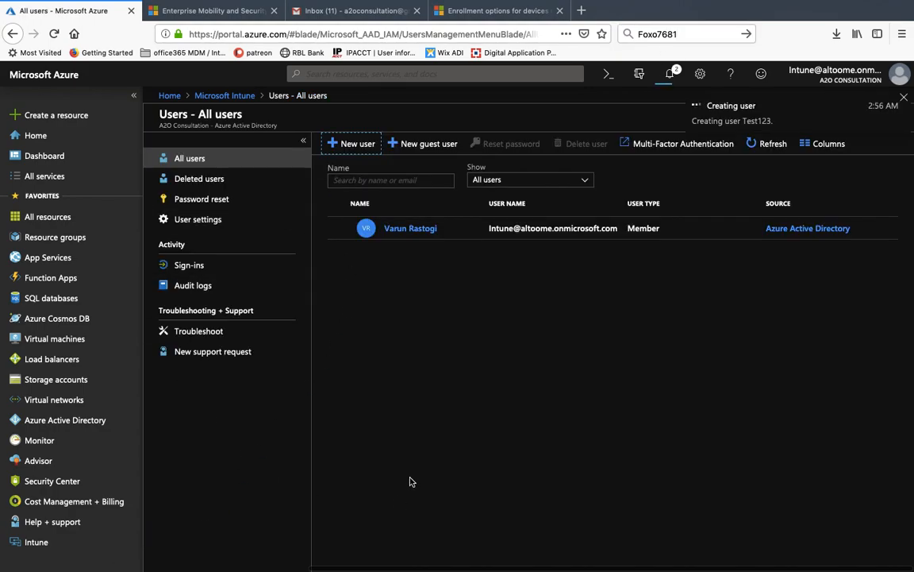
- Start a new Security group from the Groups list
click(222, 95)
click(187, 442)
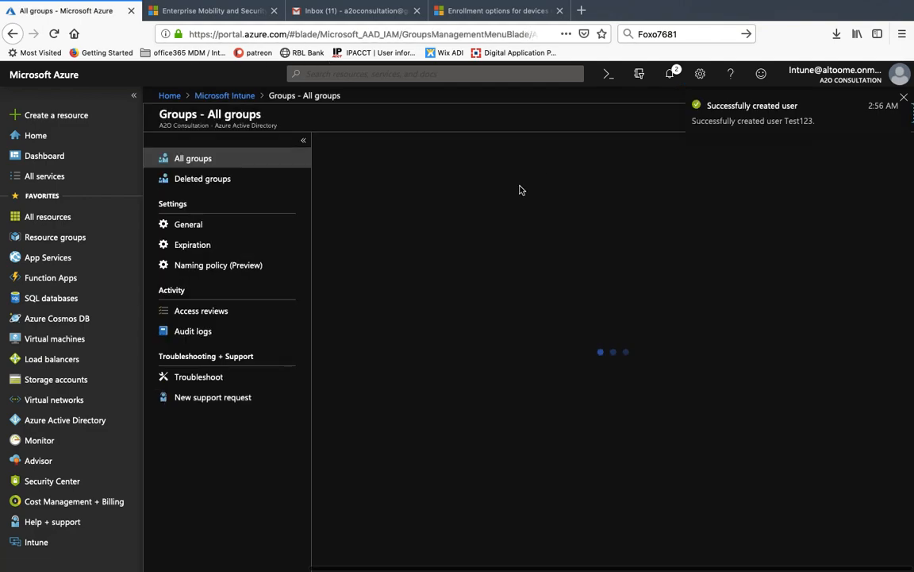
click(358, 146)
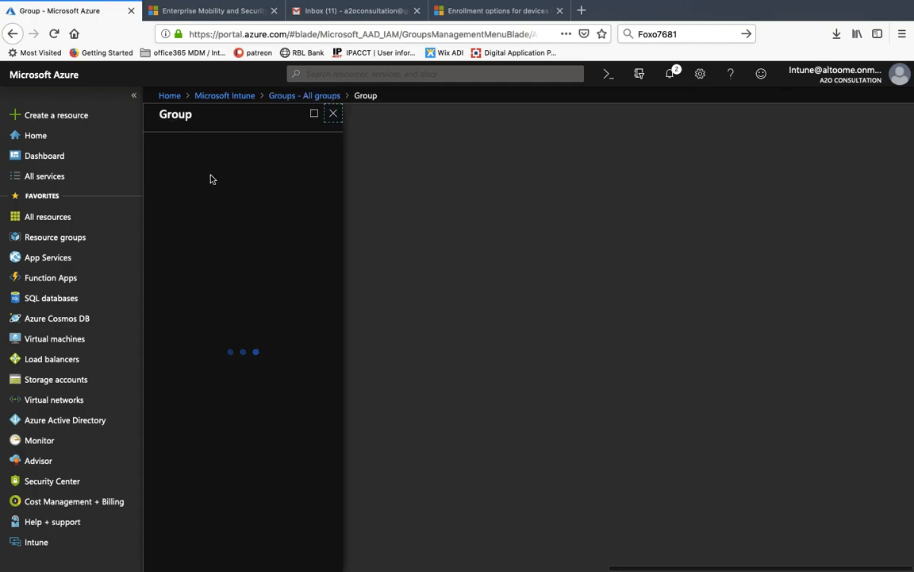
click(205, 173)
click(197, 185)
- Name the group test1, use Assigned membership, add Test123 as member, and create it
click(197, 206)
text(y)
key(BackSpace)
text(test1)
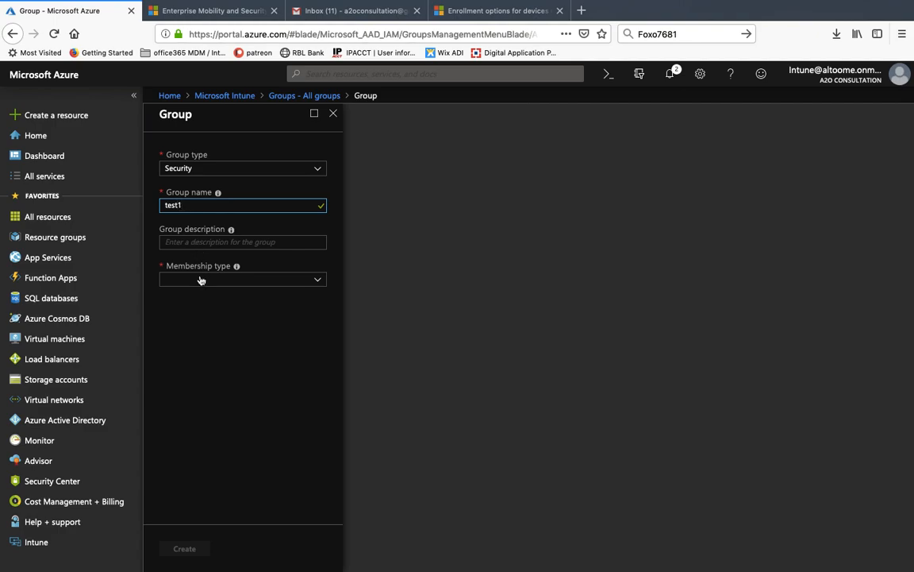
click(201, 279)
click(195, 293)
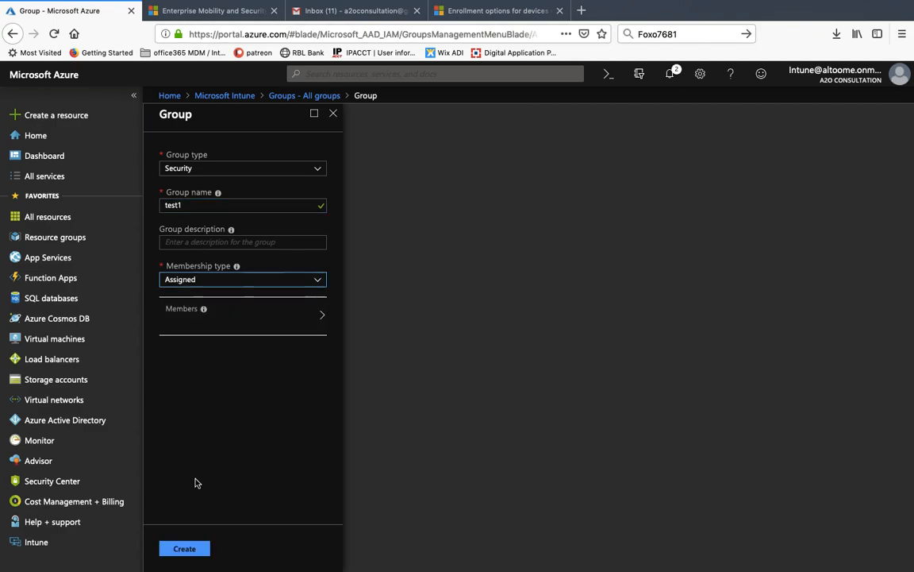
click(233, 321)
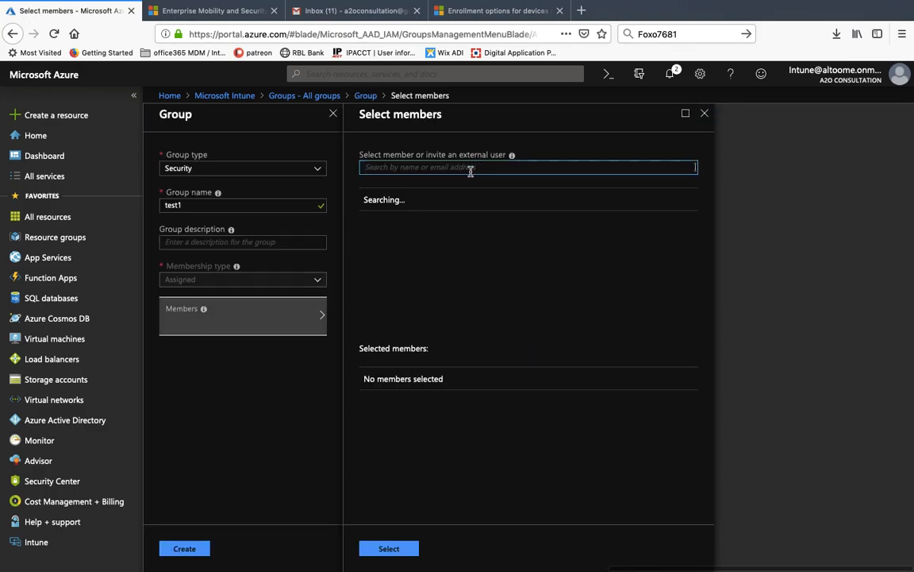
text(test)
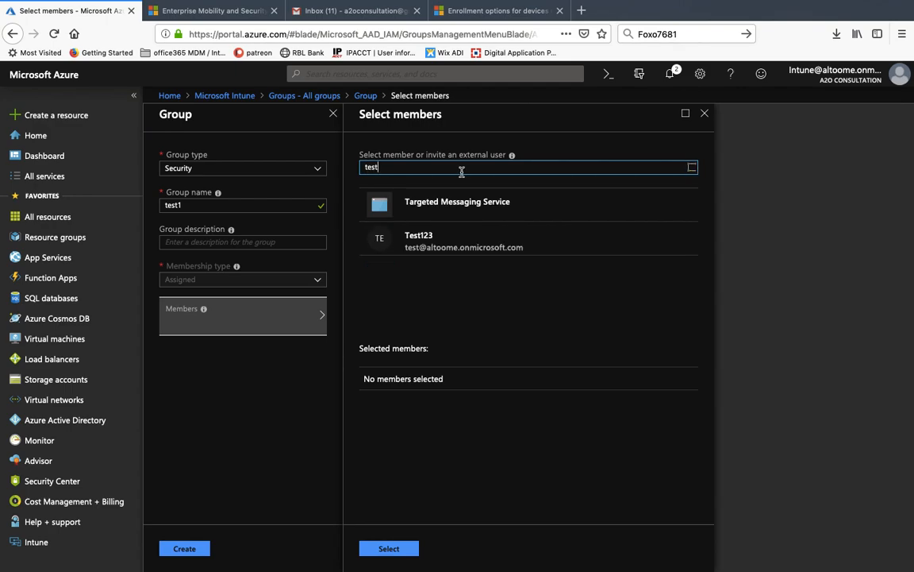
click(409, 237)
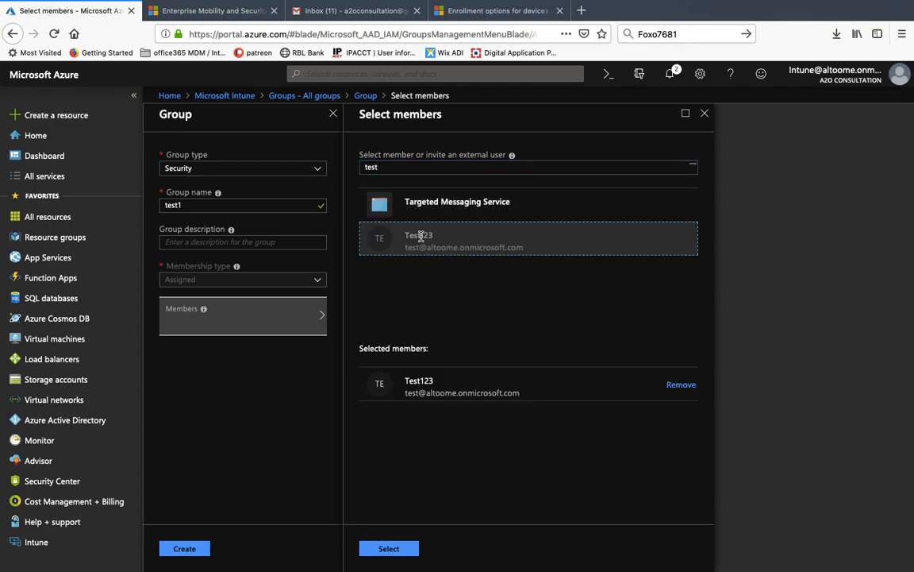
click(399, 550)
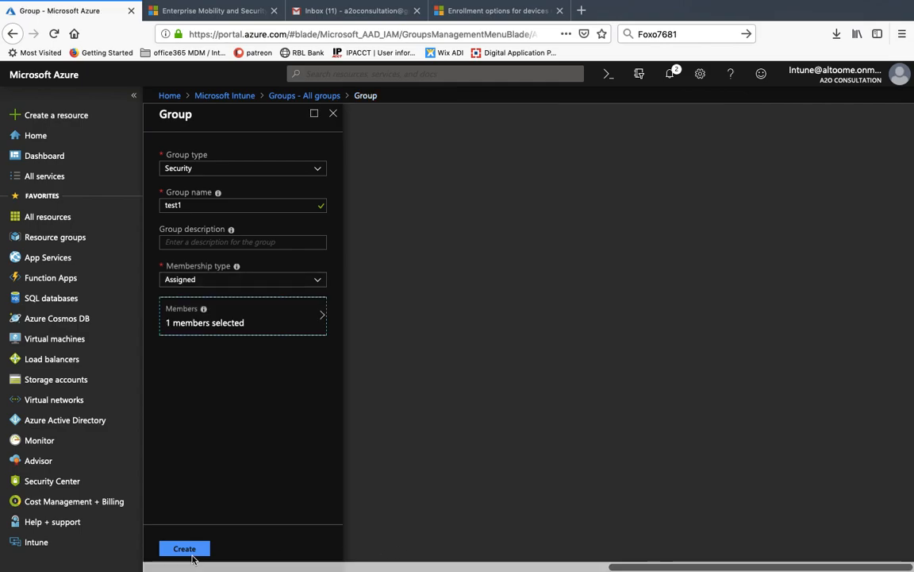
click(189, 551)
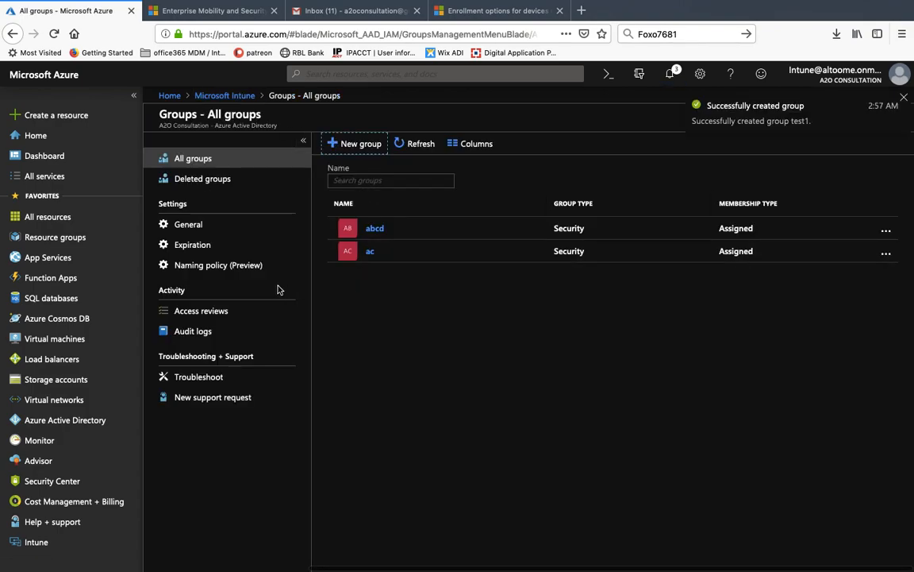
- Refresh the groups list, then open Test123's profile from All users
click(408, 149)
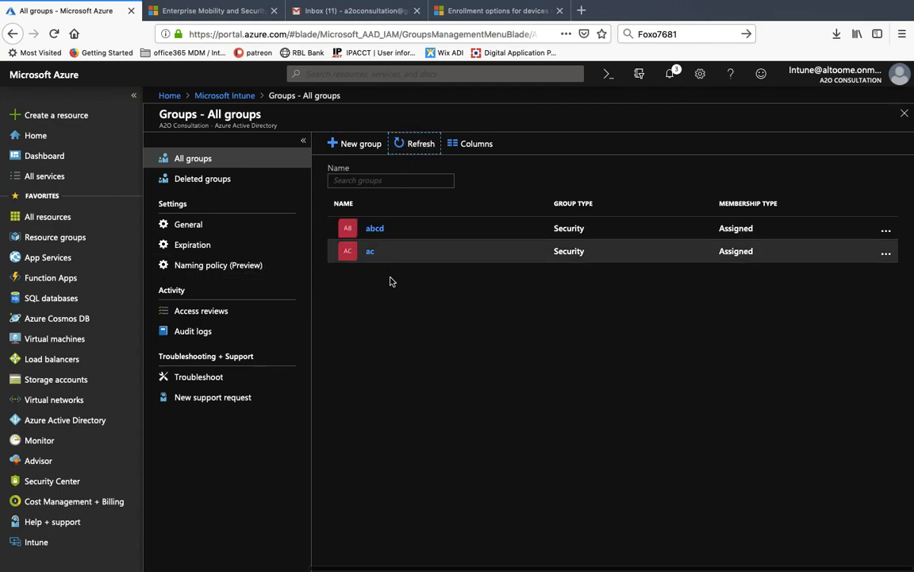
click(409, 318)
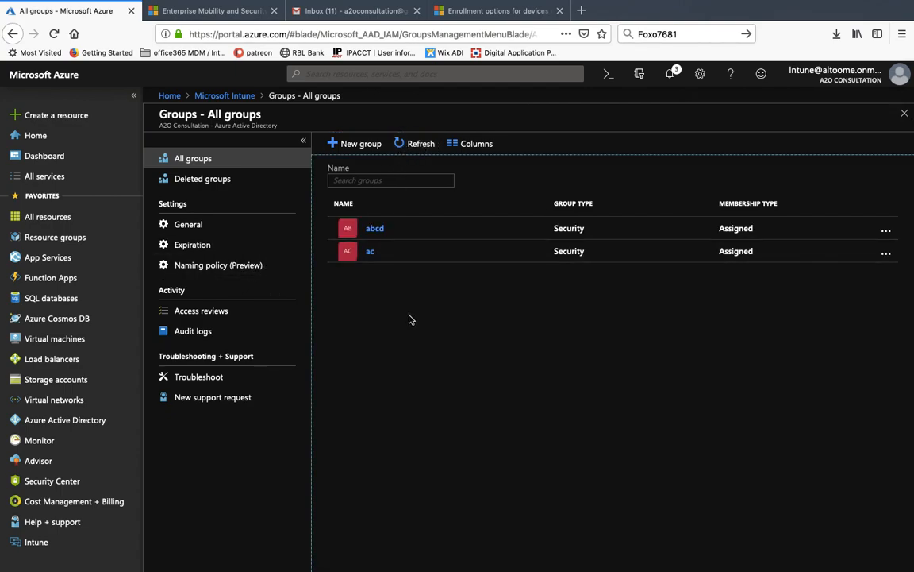
click(420, 149)
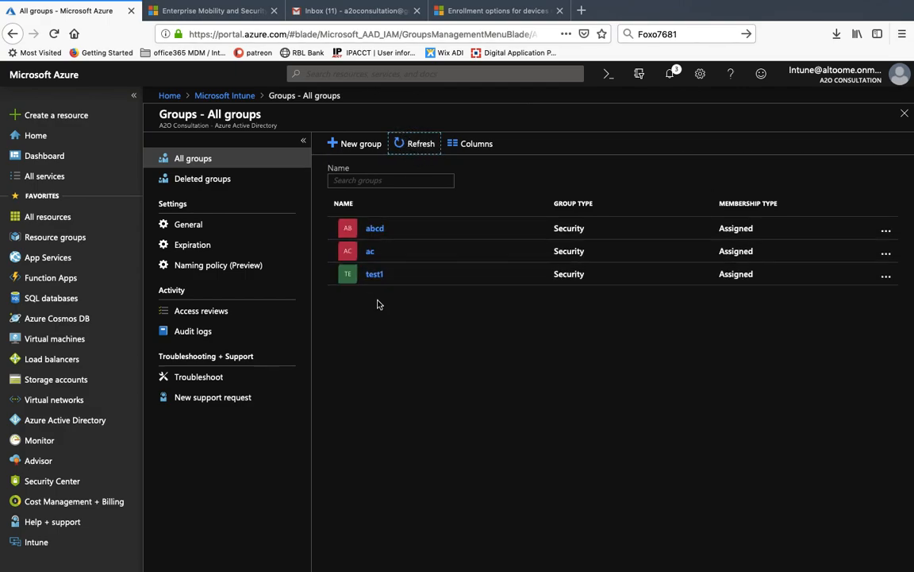
click(224, 95)
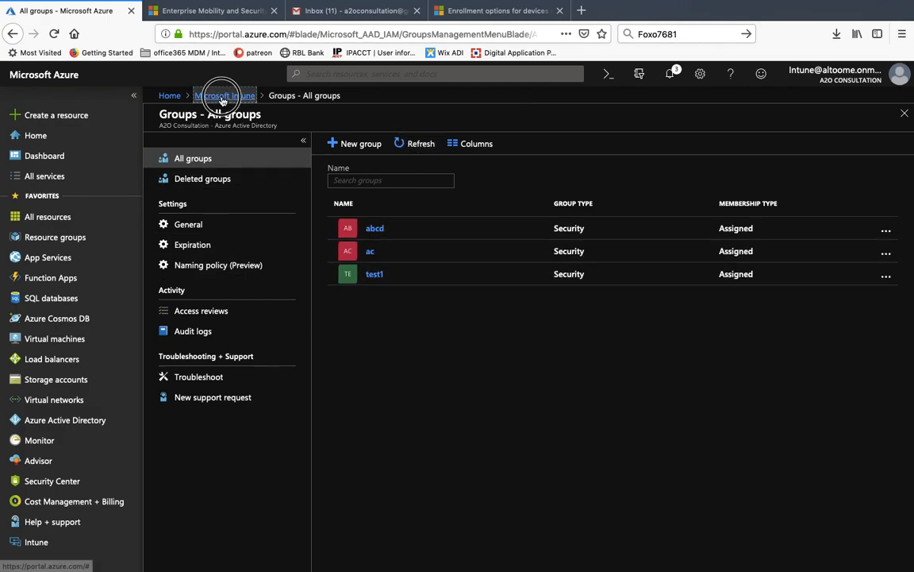
click(194, 421)
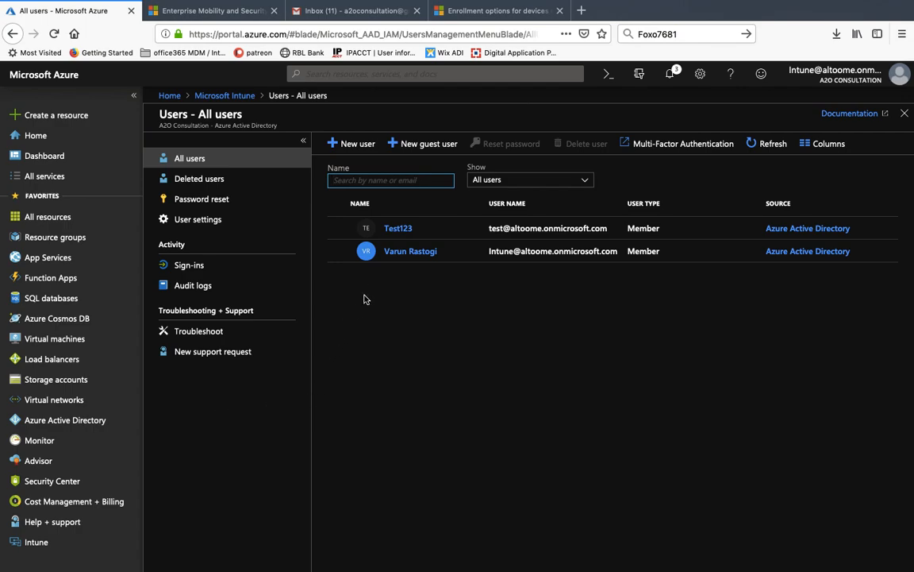
click(401, 229)
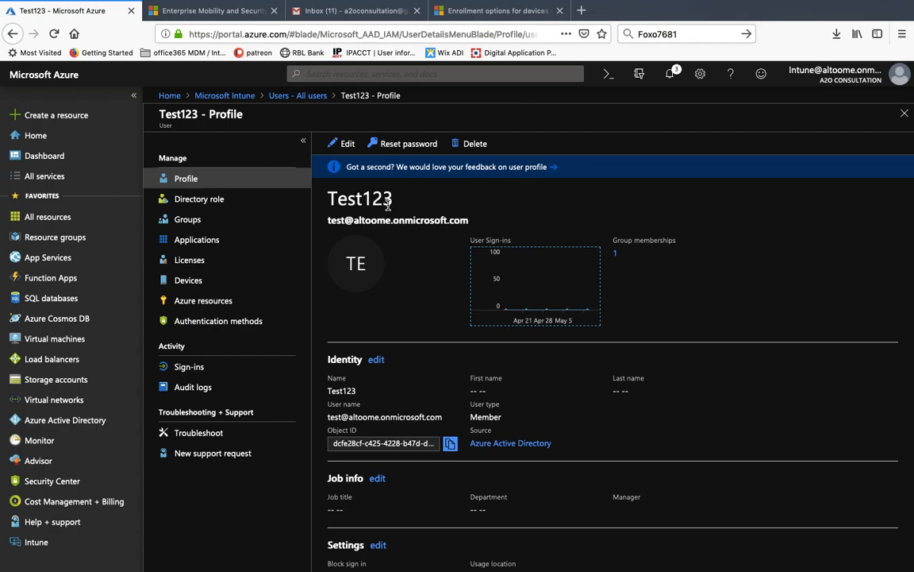
- Try assigning the Enterprise Mobility + Security E5 licence to Test123
click(190, 261)
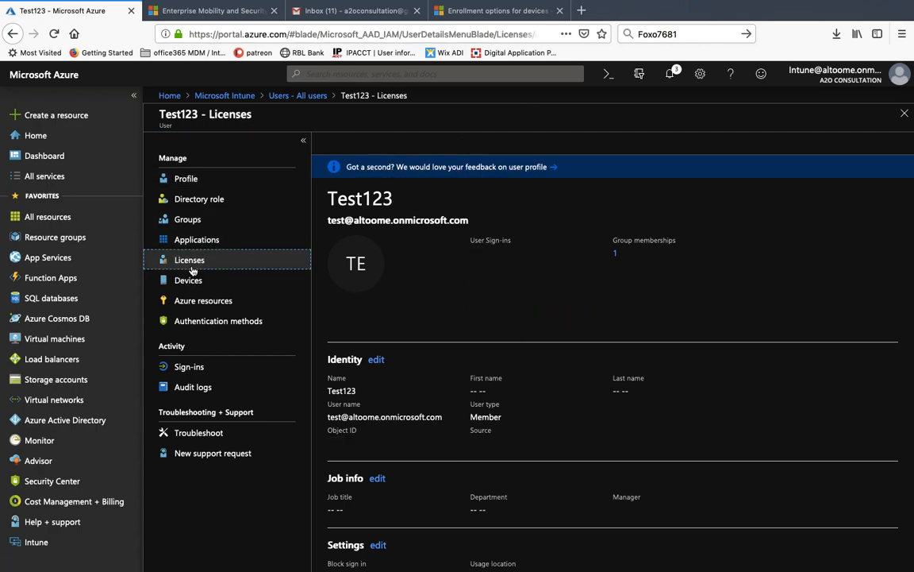
click(351, 149)
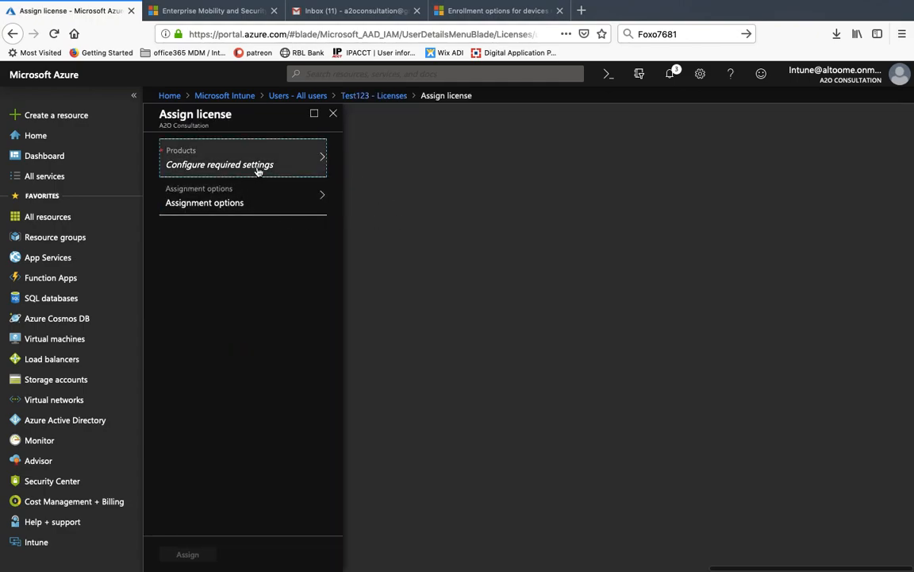
click(259, 170)
click(414, 174)
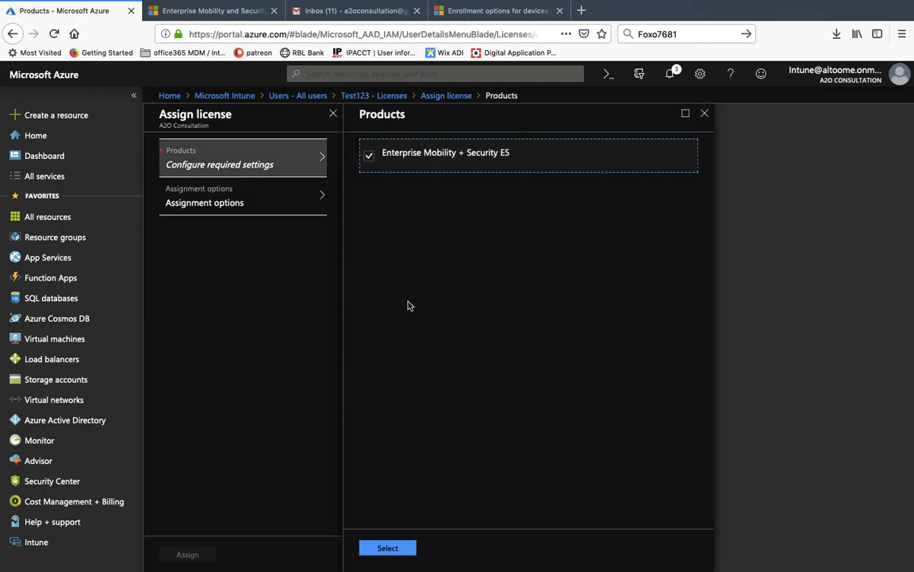
click(381, 547)
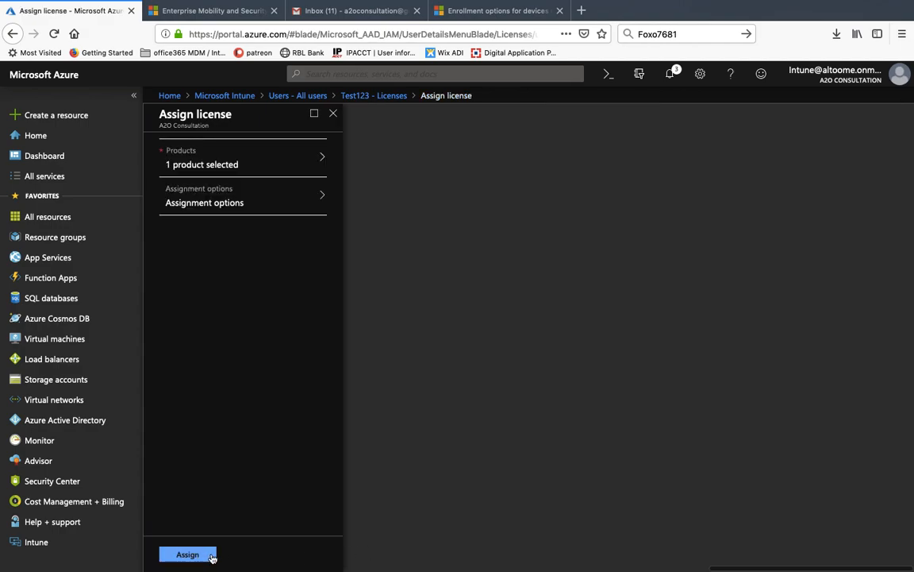
click(210, 556)
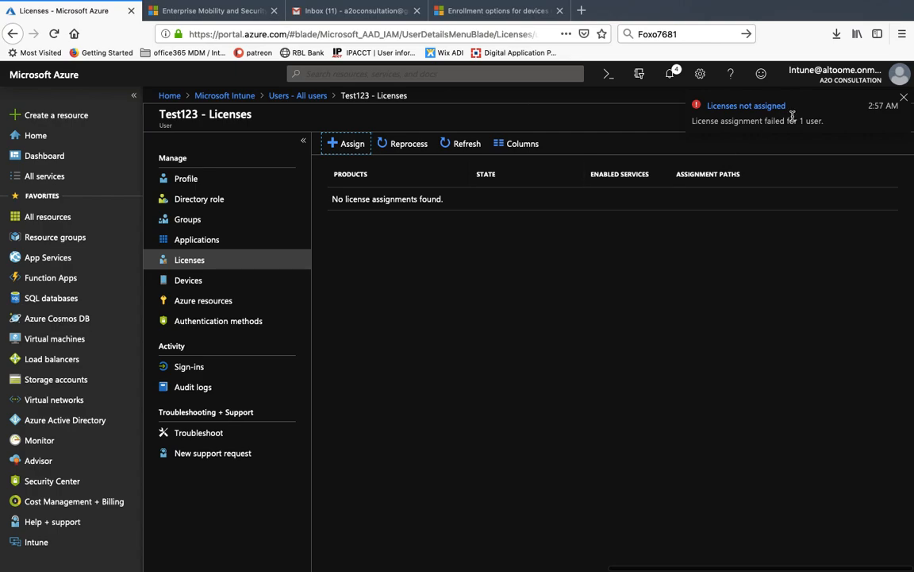
- Retry the E5 licence assignment, then switch to the EMS pricing tab
click(349, 144)
click(211, 198)
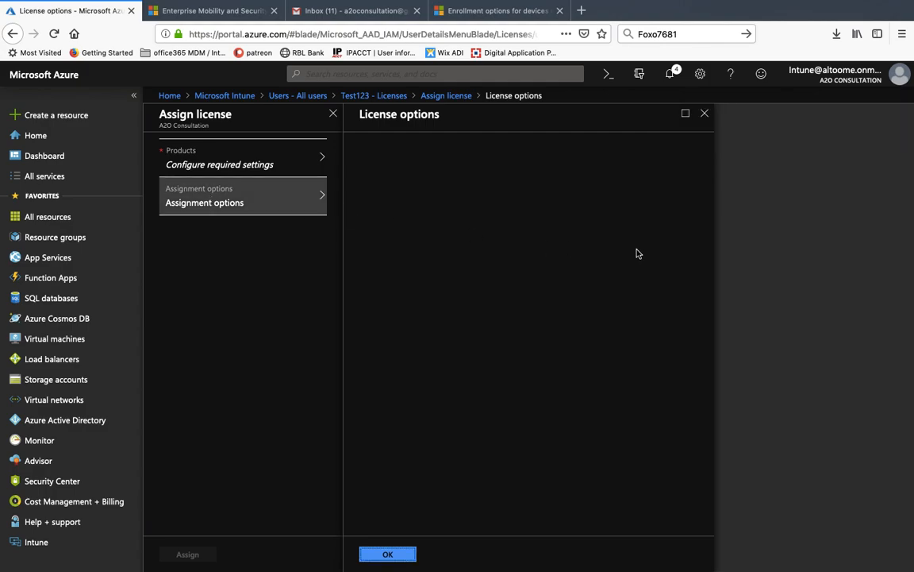
click(267, 169)
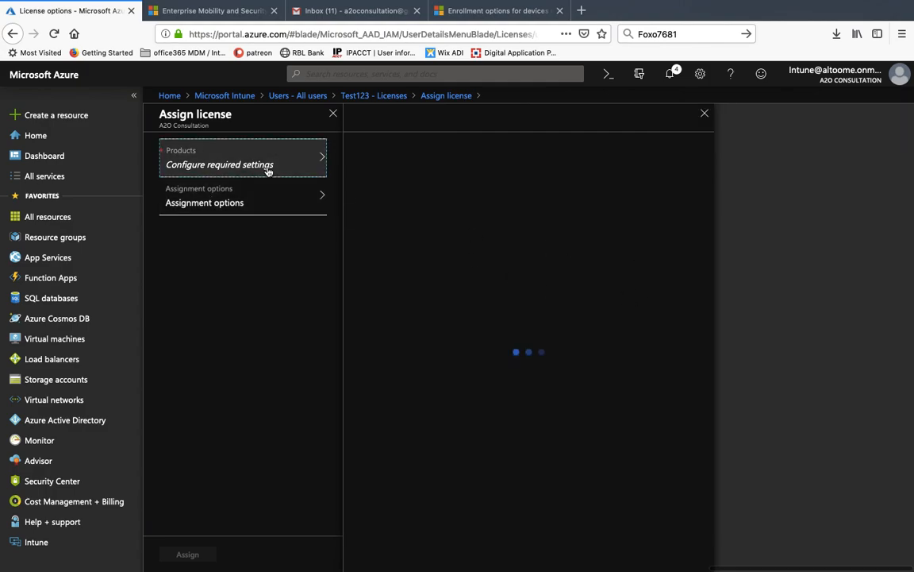
click(447, 154)
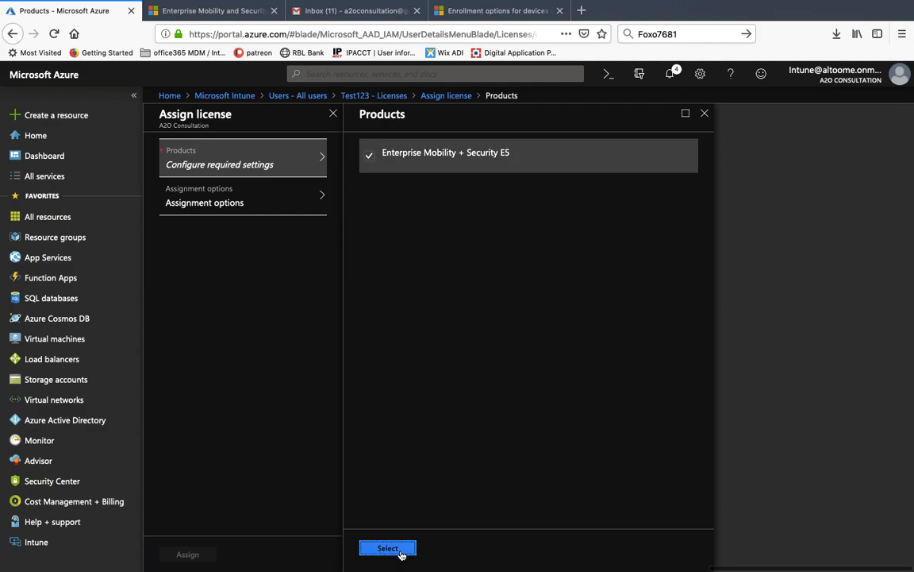
click(388, 548)
click(185, 554)
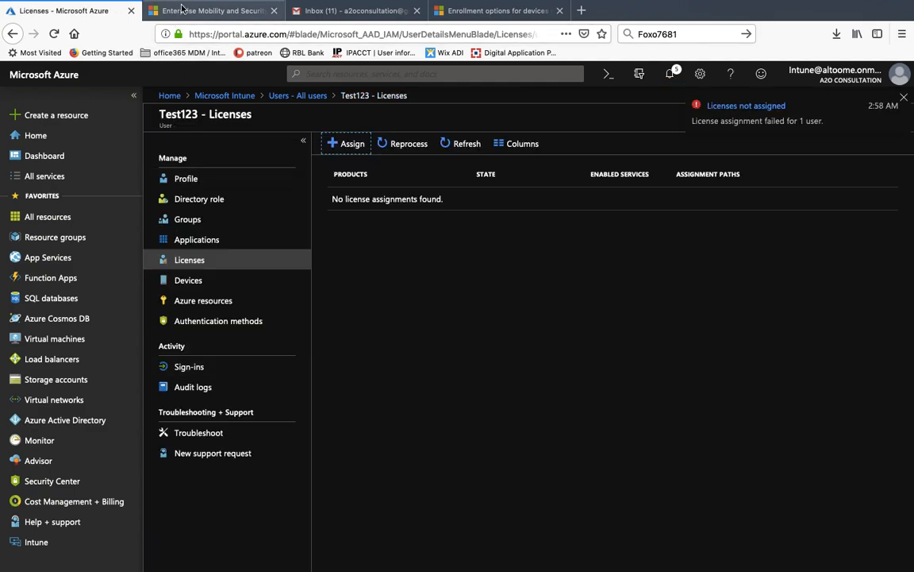
click(213, 11)
click(215, 35)
- Load portal.office.com in the former pricing tab
text(offi)
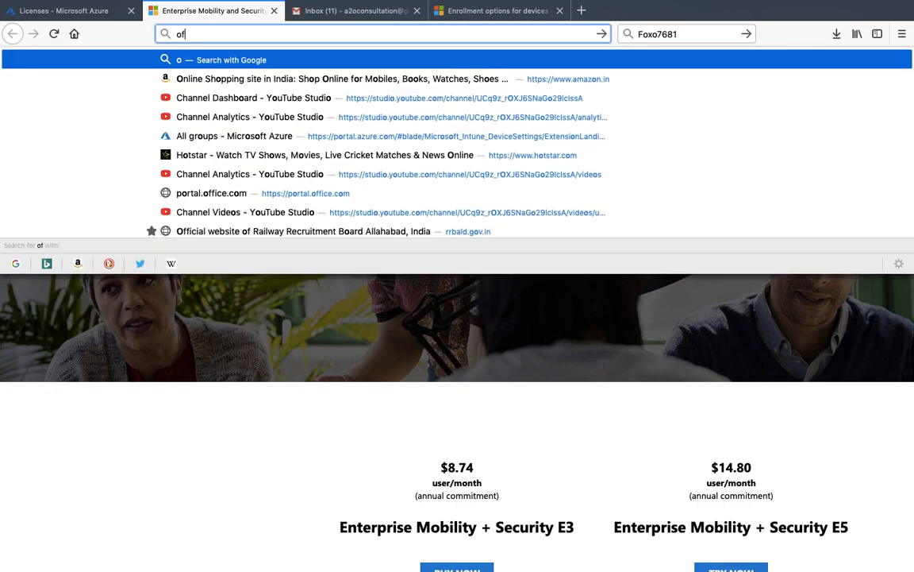
key(BackSpace)
key(BackSpace)
key(BackSpace)
key(BackSpace)
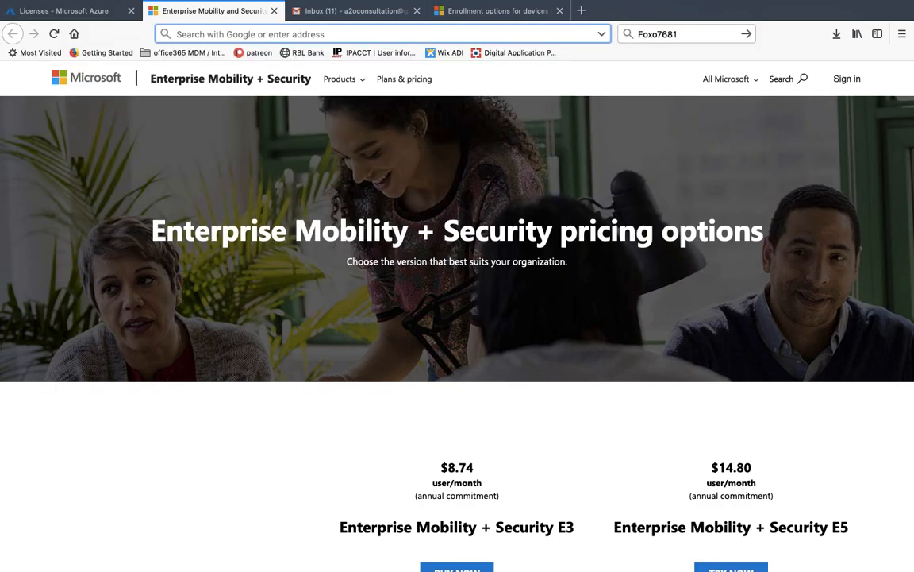
text(portal.)
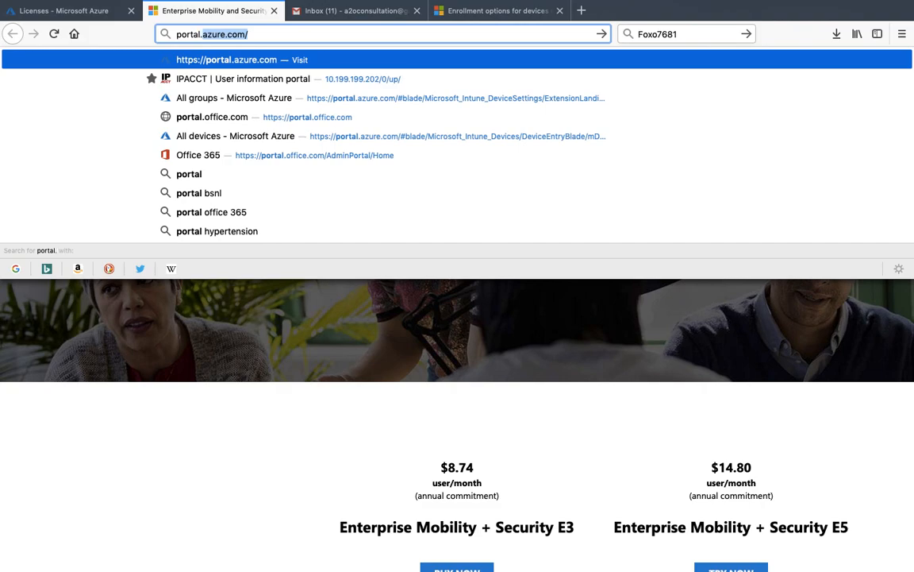
text(office.)
key(Escape)
key(Return)
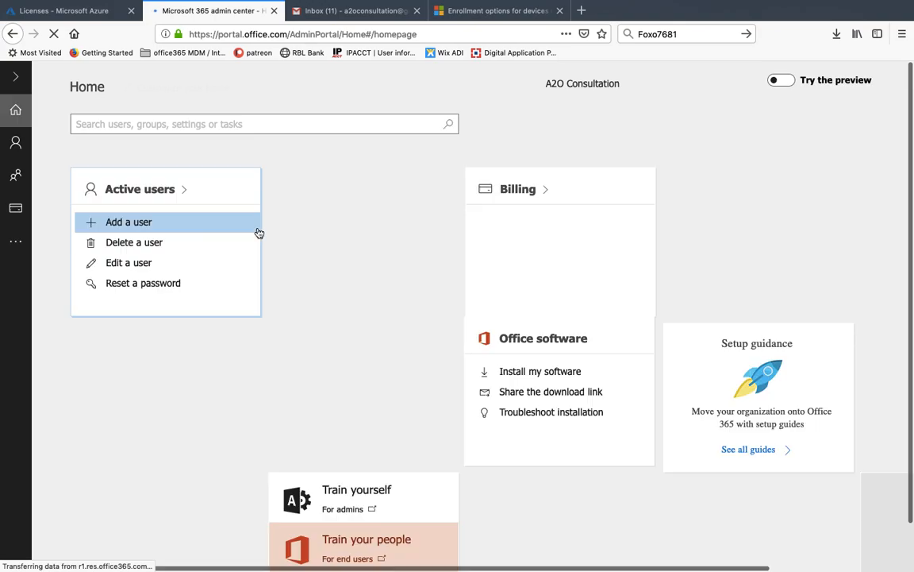
- Give Test123 an Enterprise Mobility + Security E5 licence with usage location India
mouse_move(18, 149)
click(83, 176)
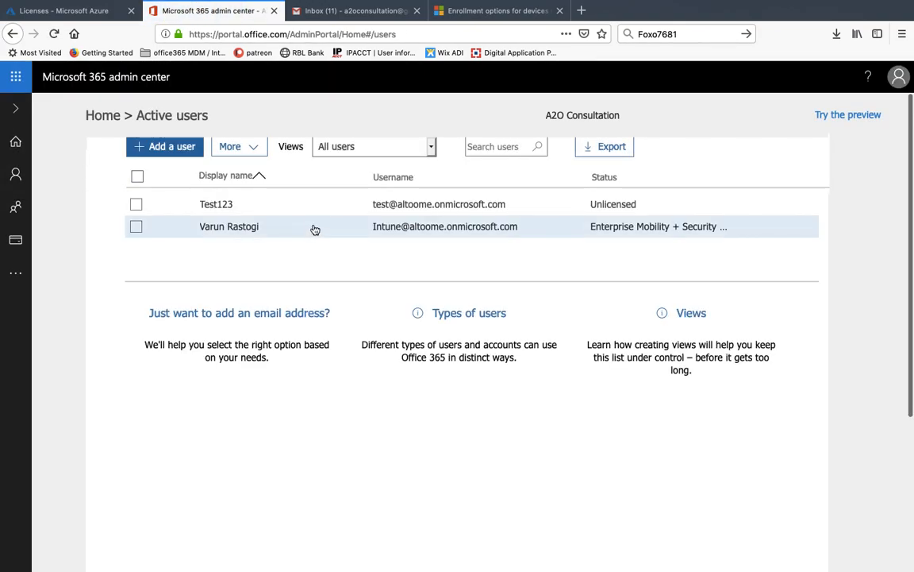
click(216, 204)
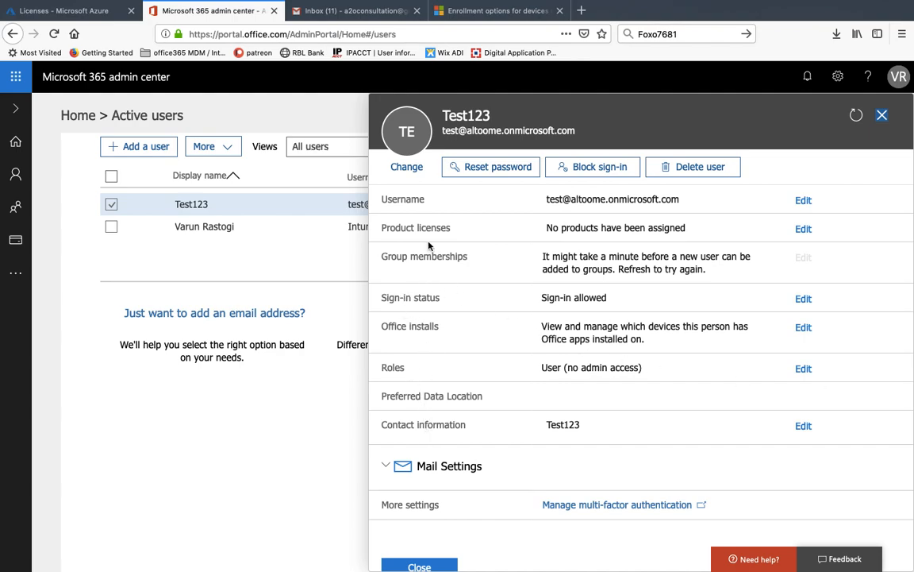
click(804, 229)
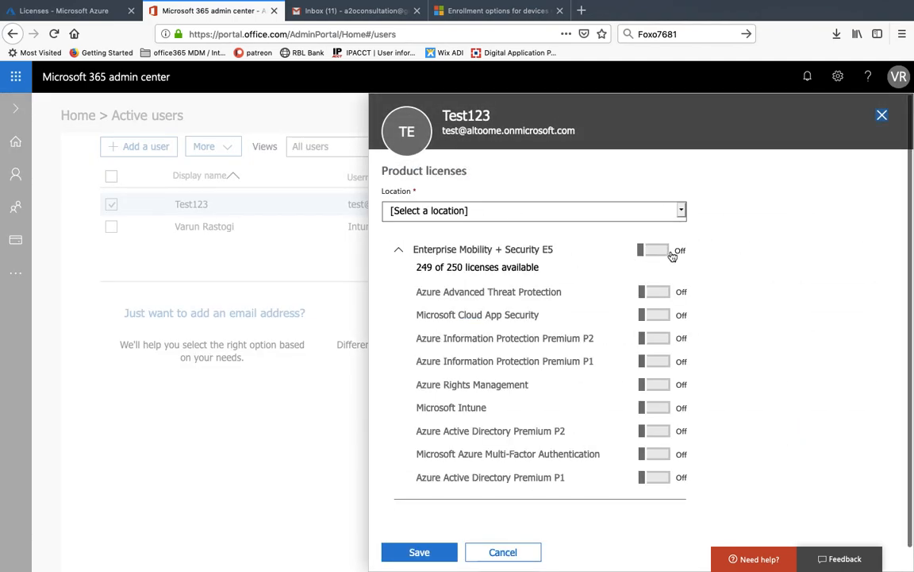
click(663, 251)
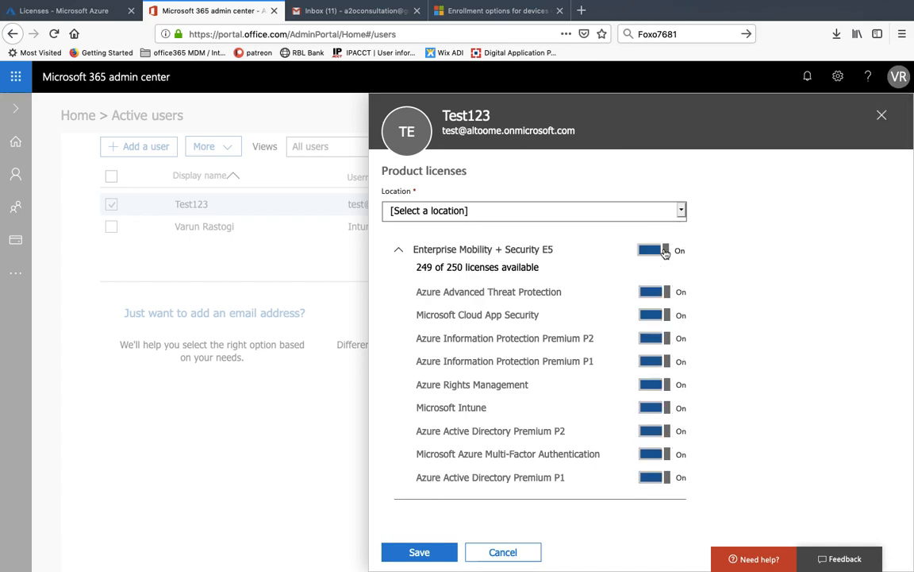
click(681, 211)
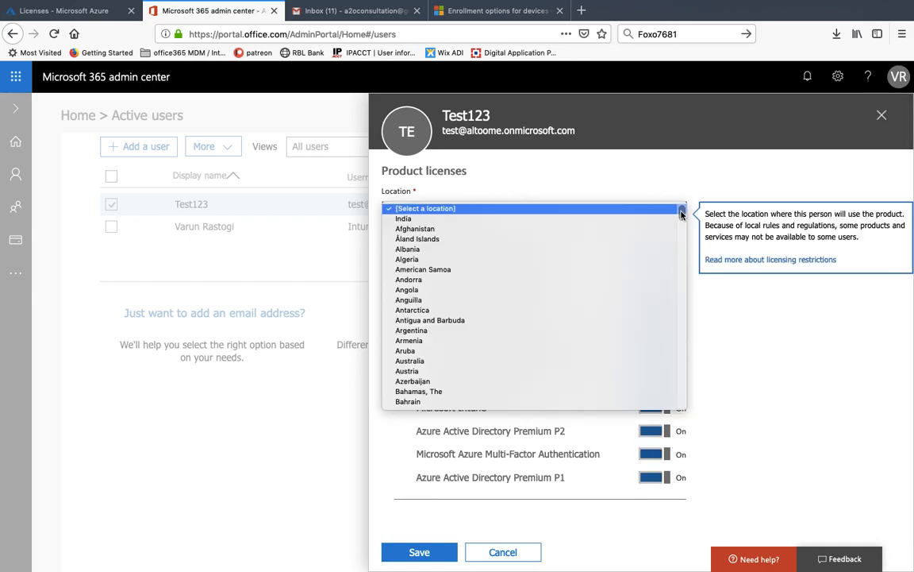
click(631, 218)
click(671, 173)
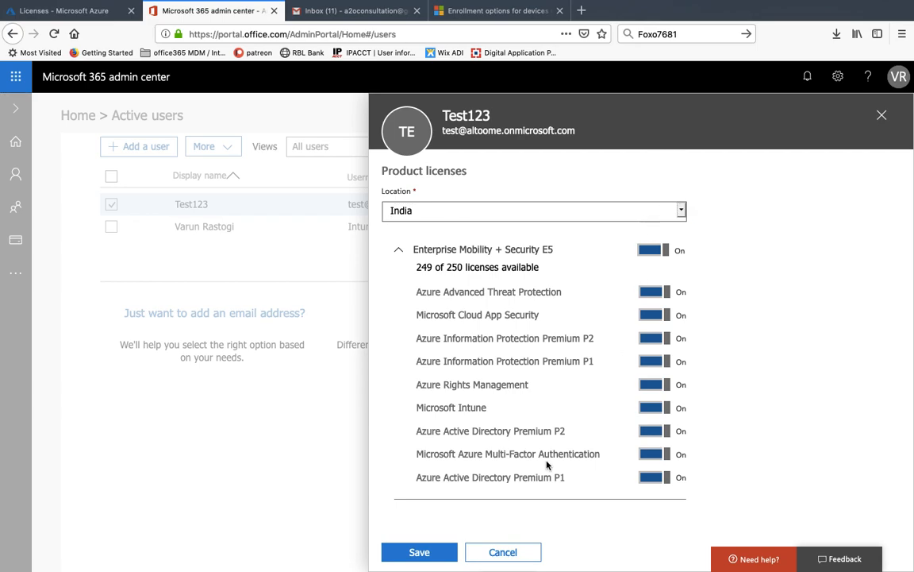
click(402, 549)
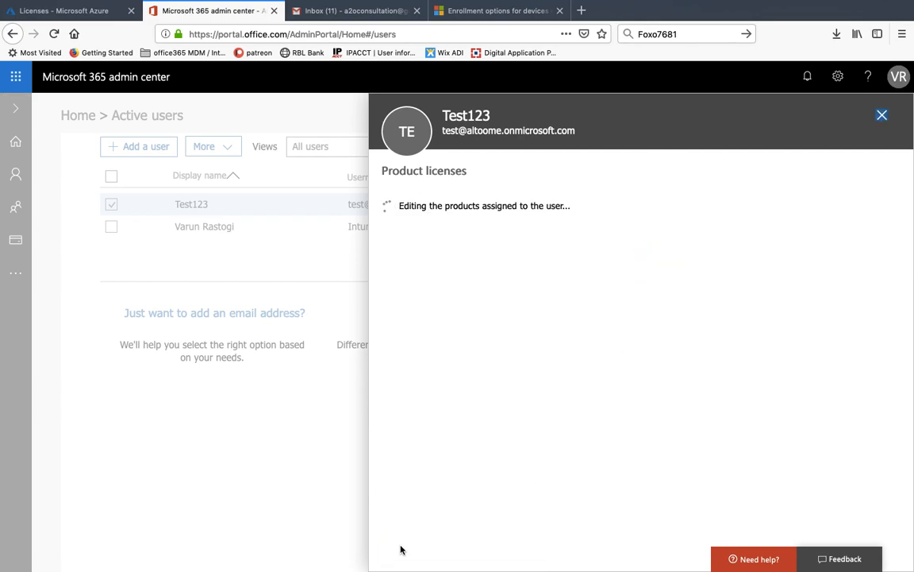
- Close Test123's details and leave the full-screen browser for the desktop
click(431, 313)
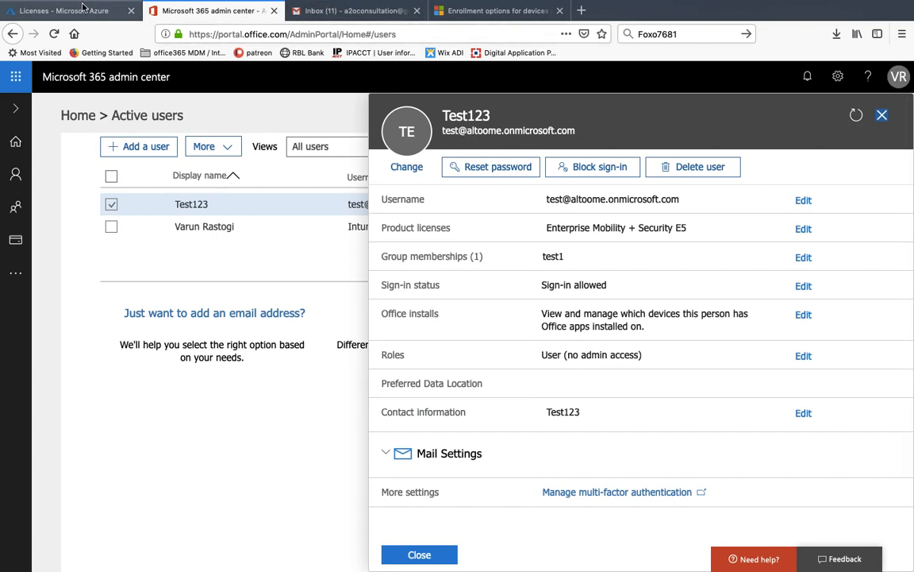
click(84, 9)
click(209, 10)
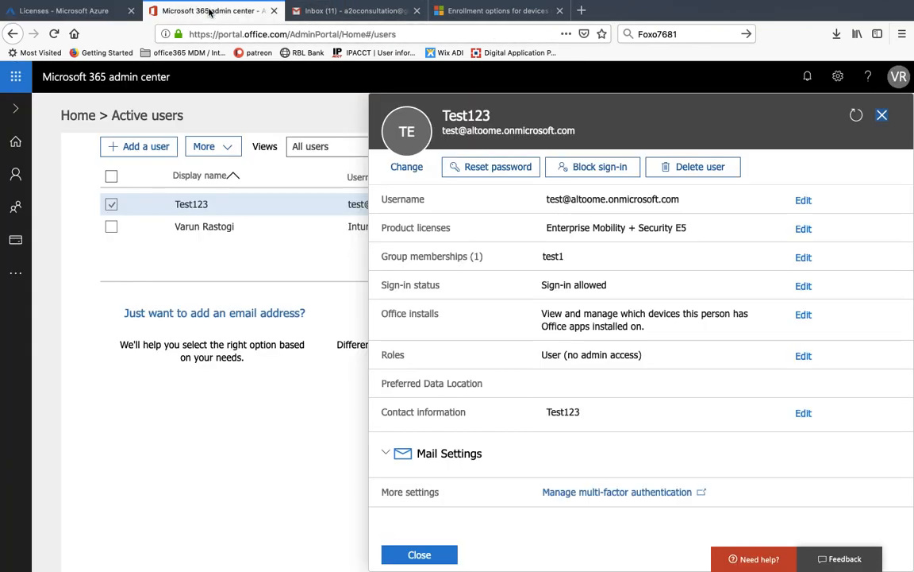
click(882, 115)
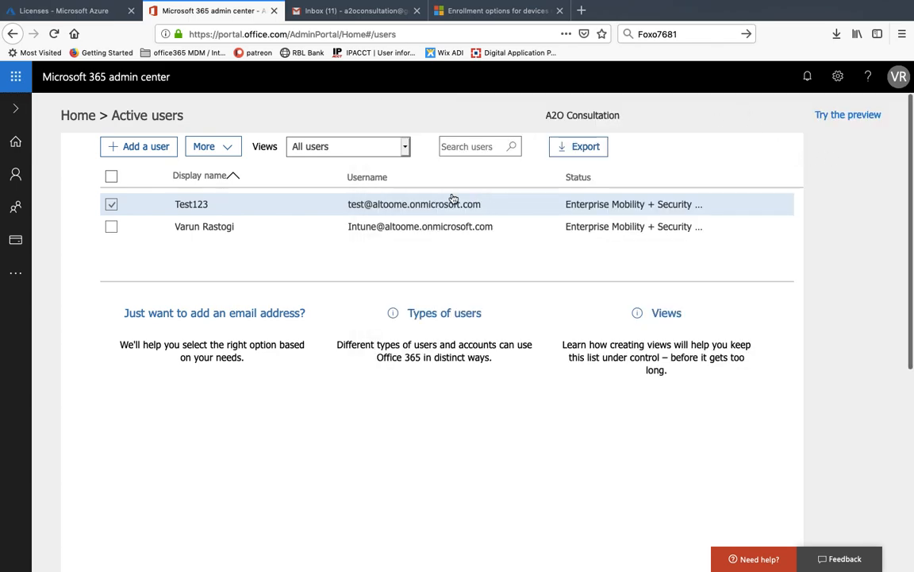
click(53, 13)
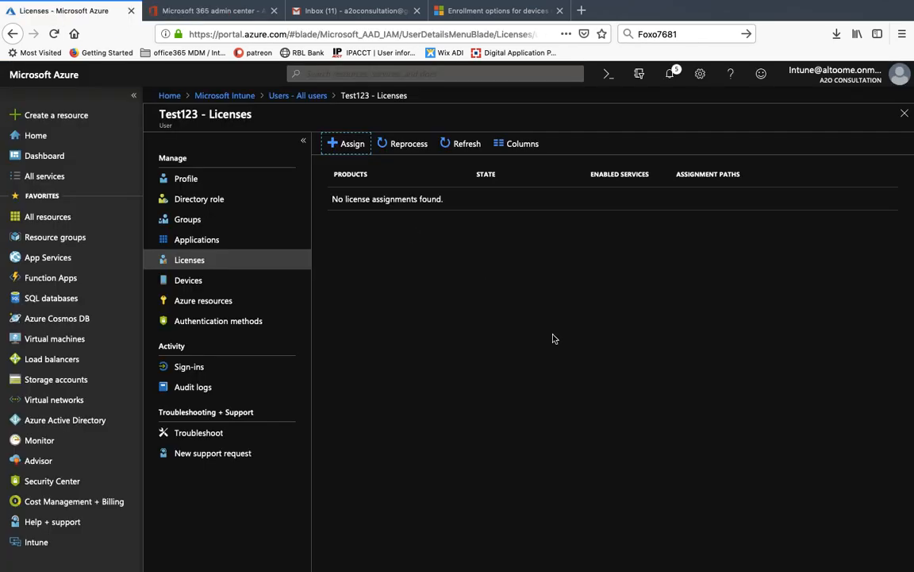
key(ctrl+Left)
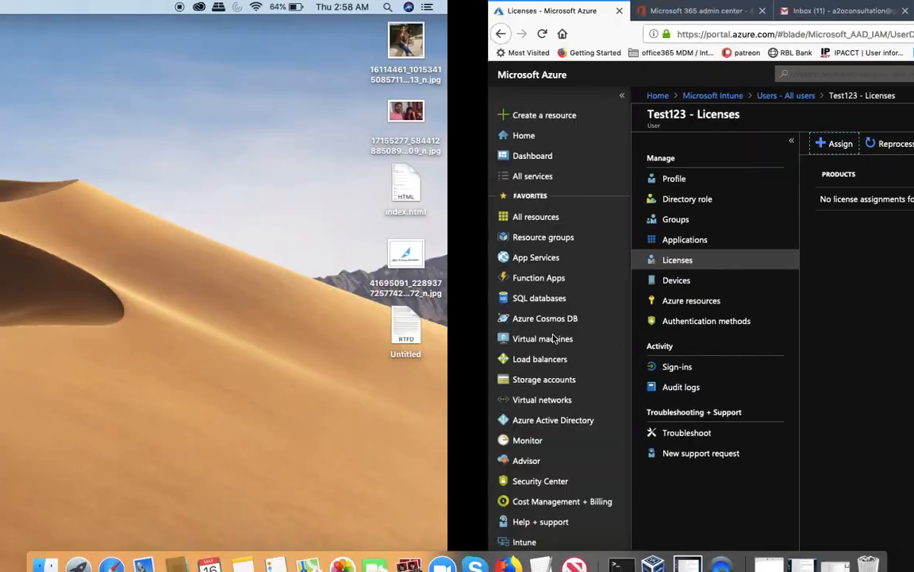
- Bring the Win 10 VM up full screen and close its Settings window
click(832, 552)
click(831, 552)
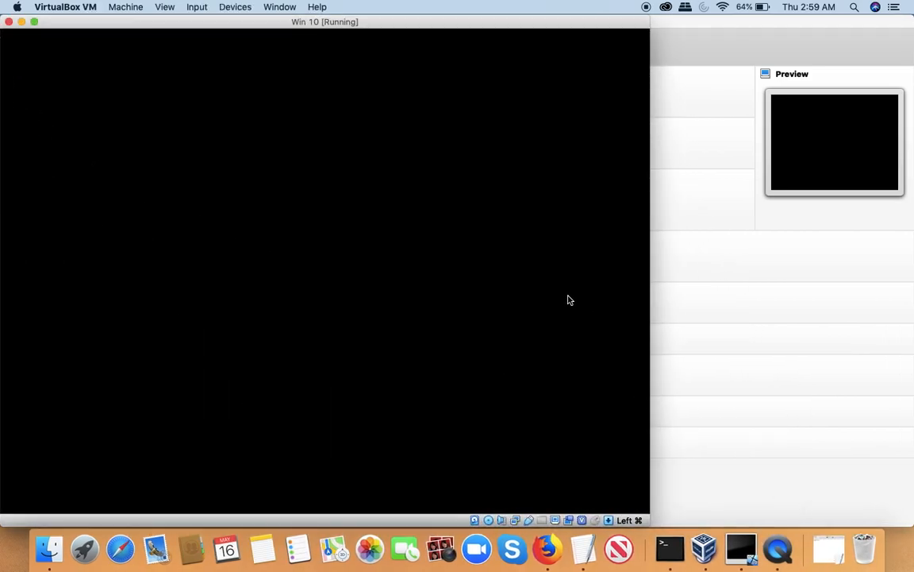
click(33, 22)
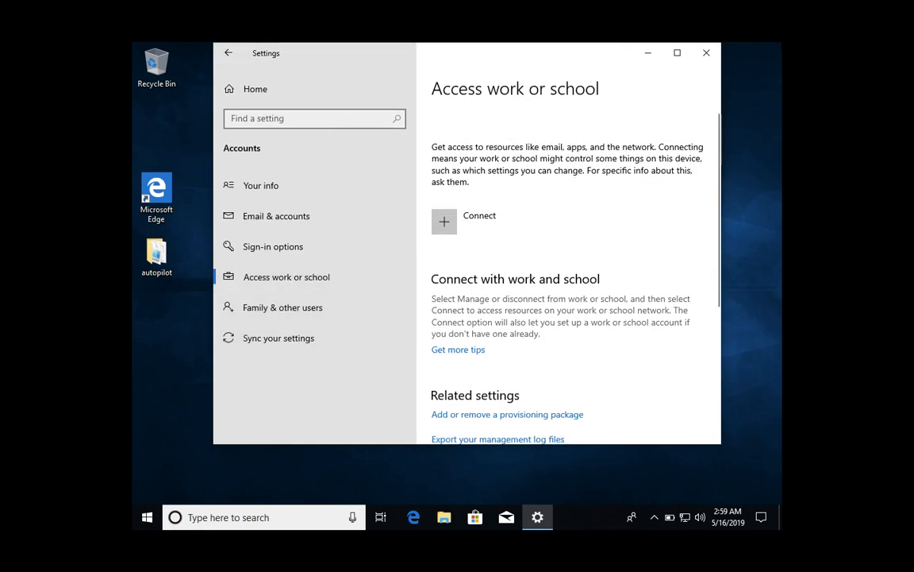
click(706, 52)
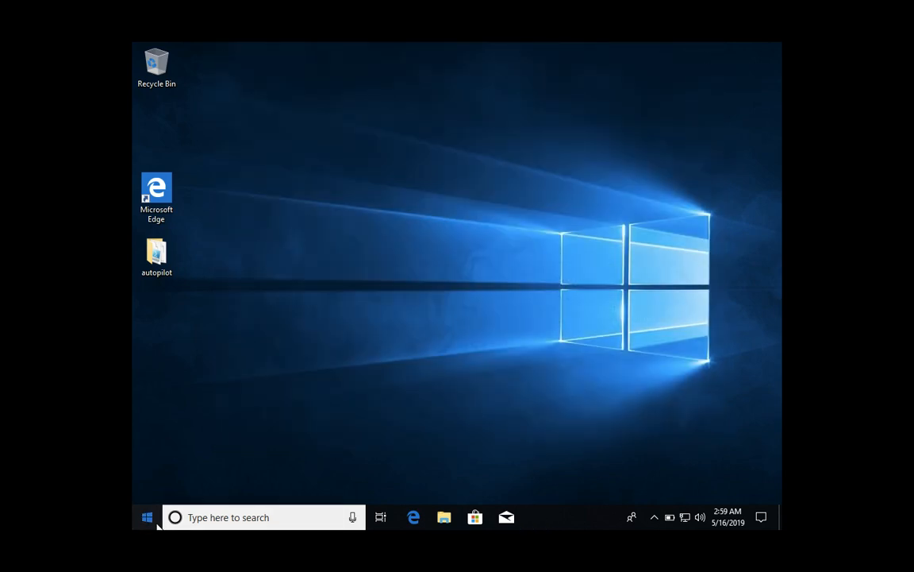
- Check the Windows version with winver (1809, build 17763.437) and dismiss it
click(158, 523)
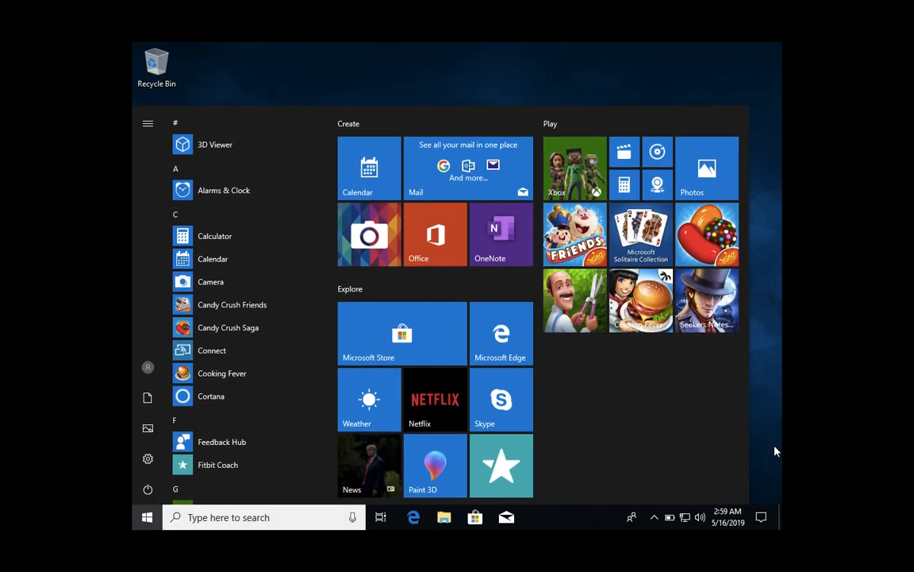
click(190, 516)
text(winve)
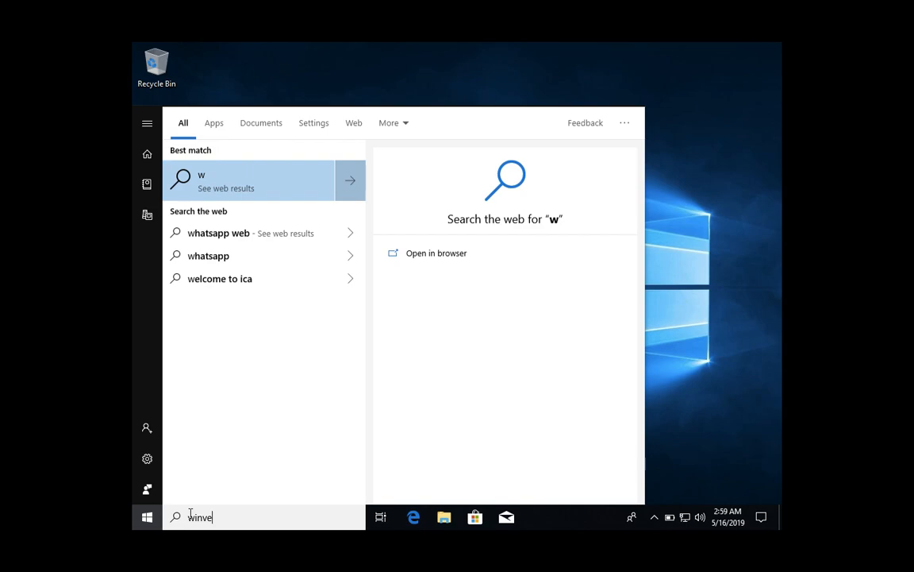
text(r)
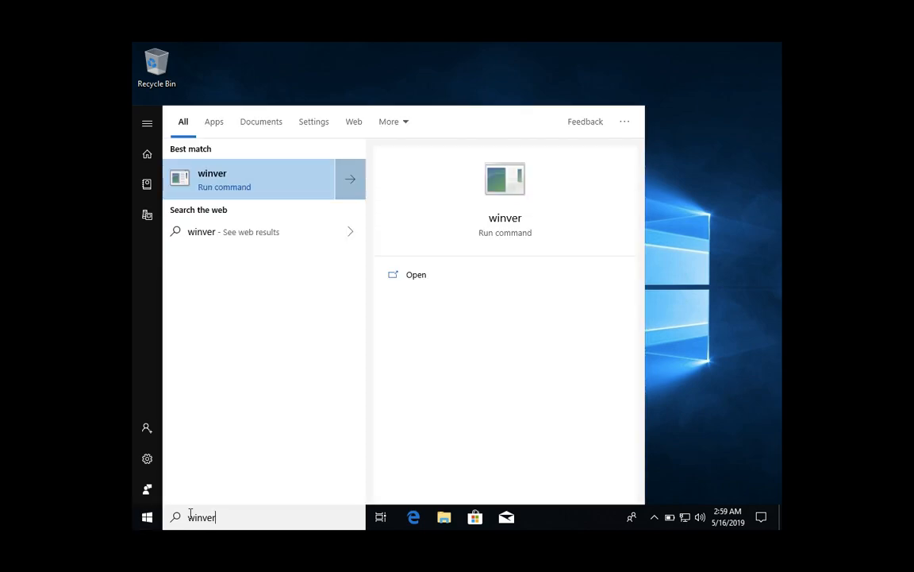
key(Return)
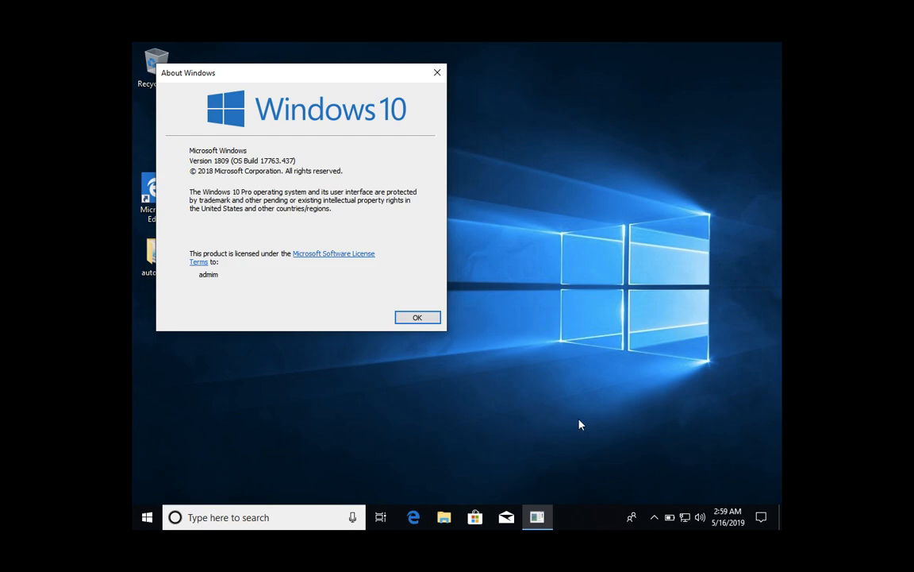
click(416, 317)
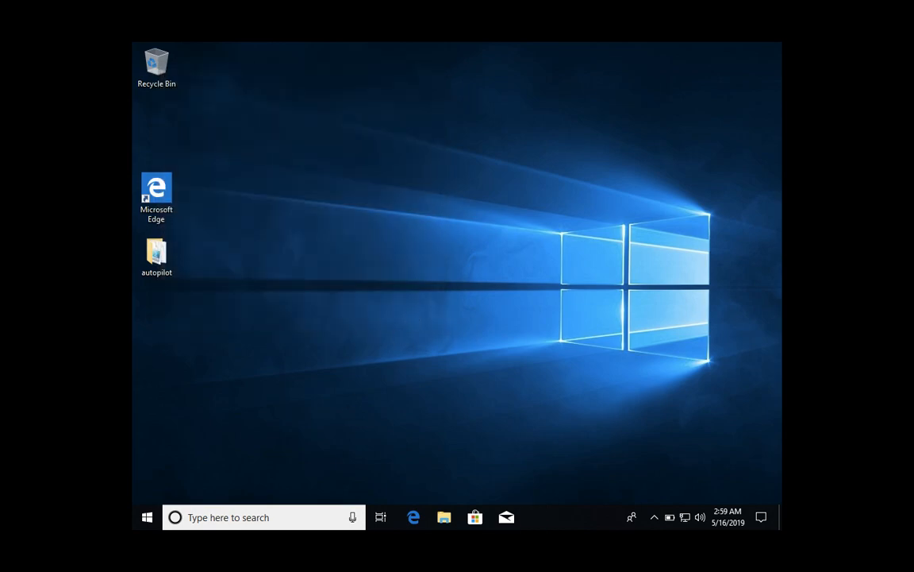
- Go to Settings > Accounts > Access work or school, dismiss Connect, and scroll to Related settings
click(146, 516)
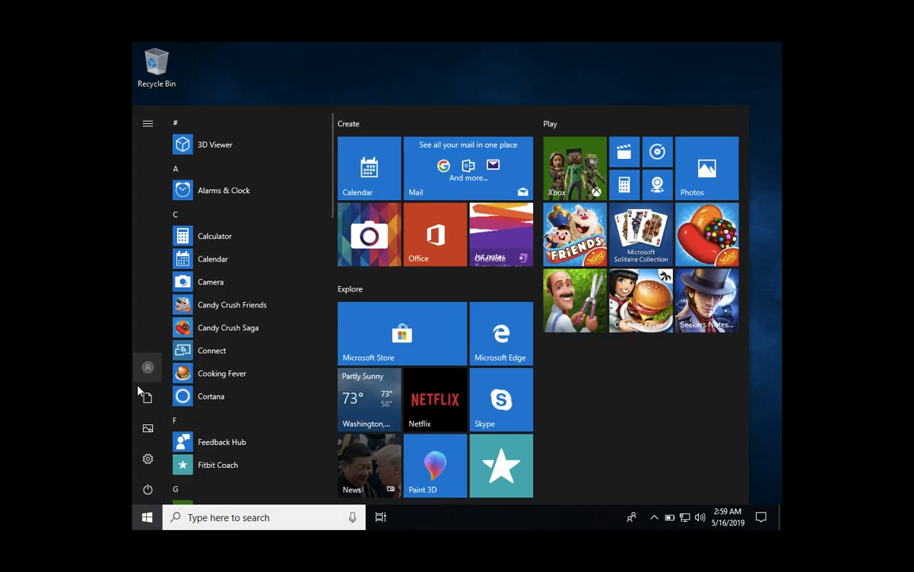
click(147, 459)
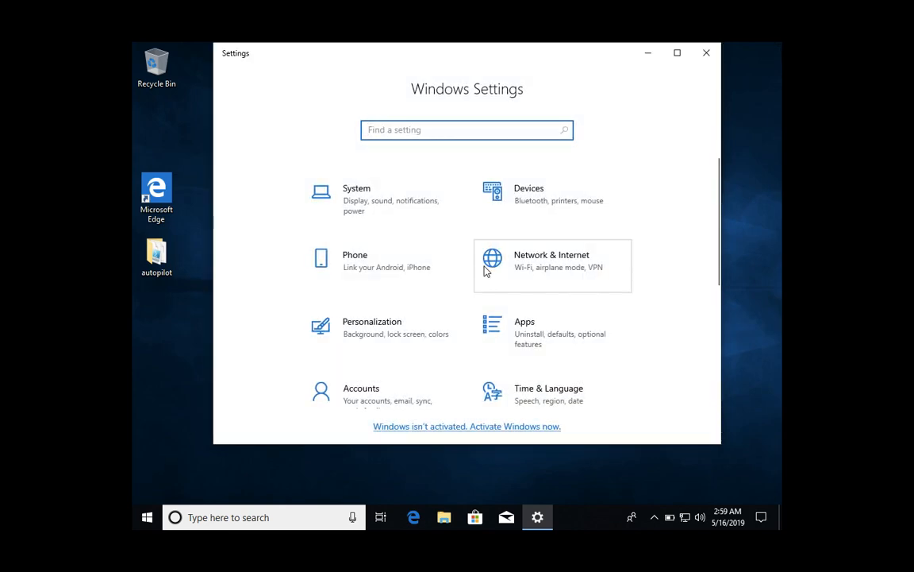
click(368, 396)
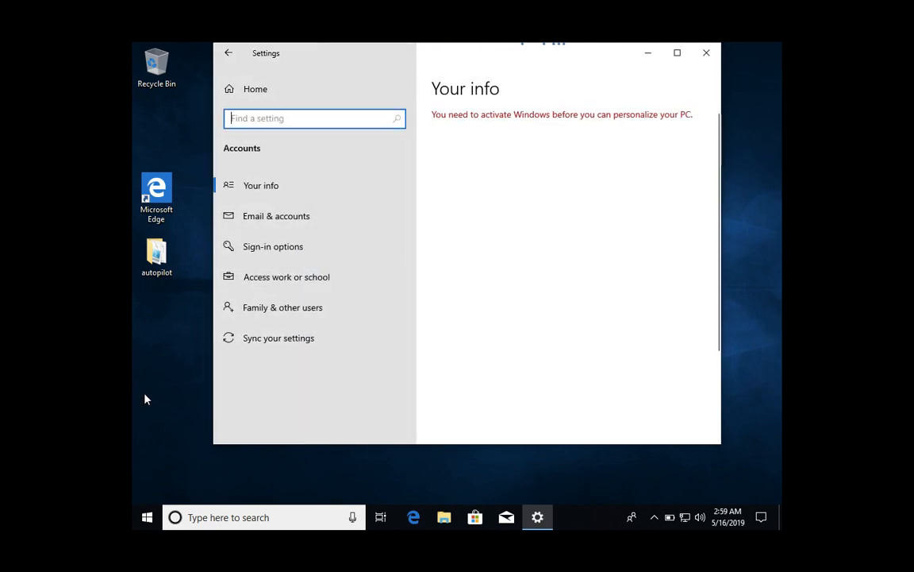
click(277, 286)
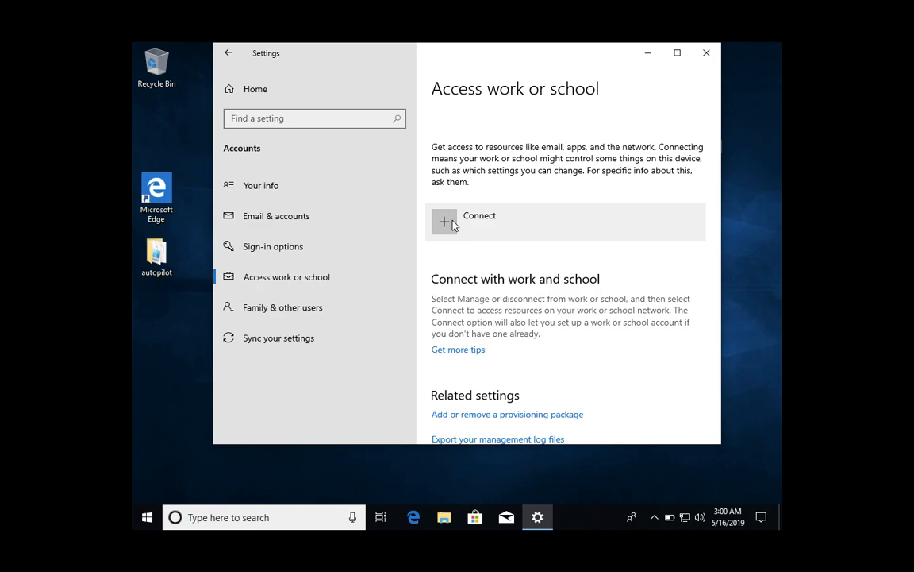
click(454, 225)
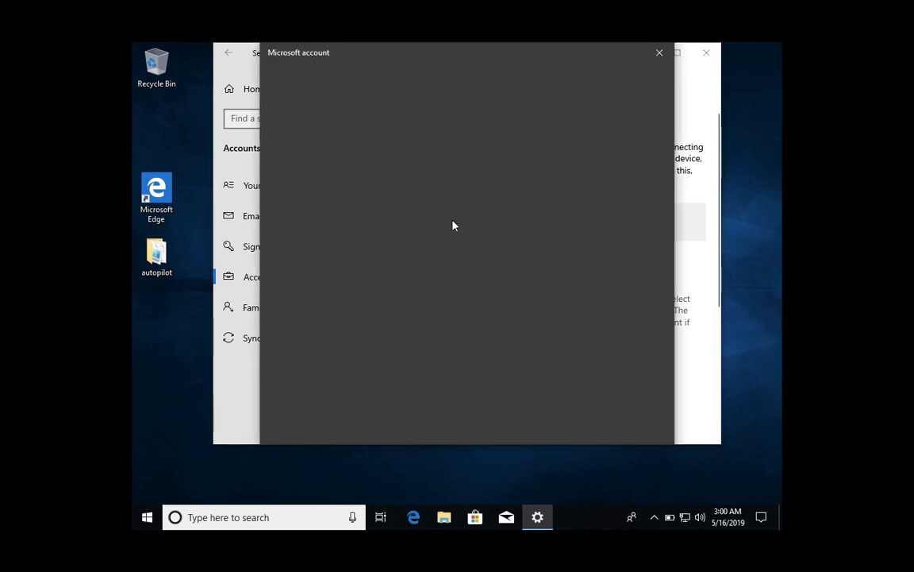
click(659, 52)
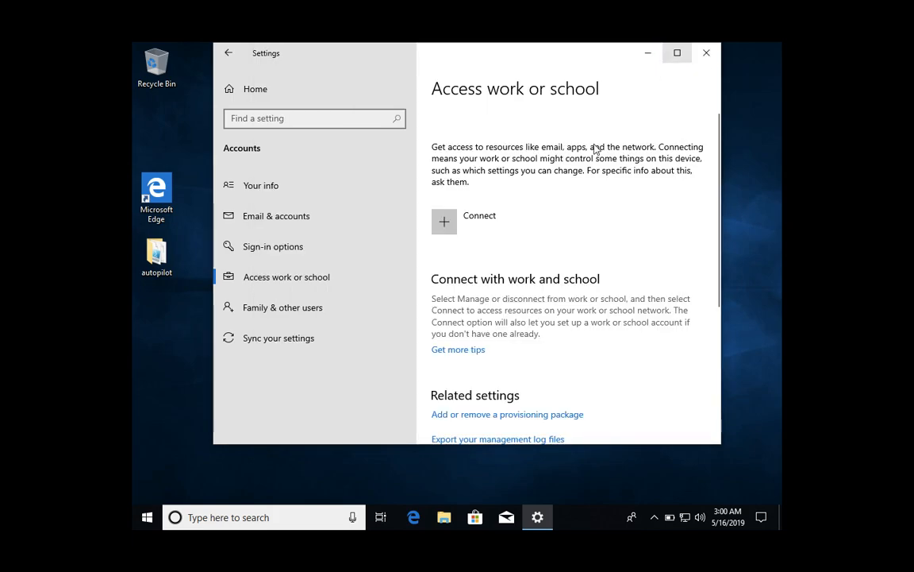
scroll(464, 403, down, 5)
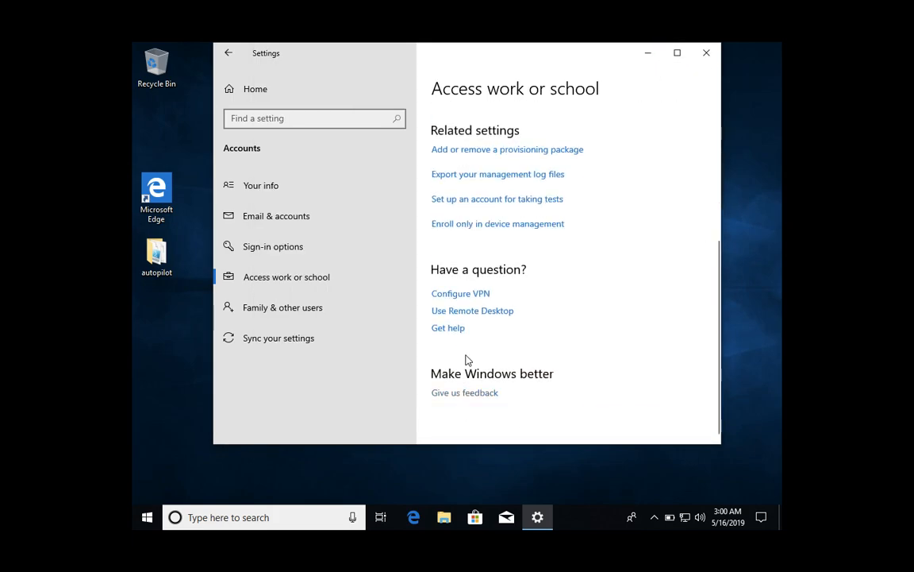
- Choose Enroll only in device management and submit the test user's work e-mail address
click(496, 226)
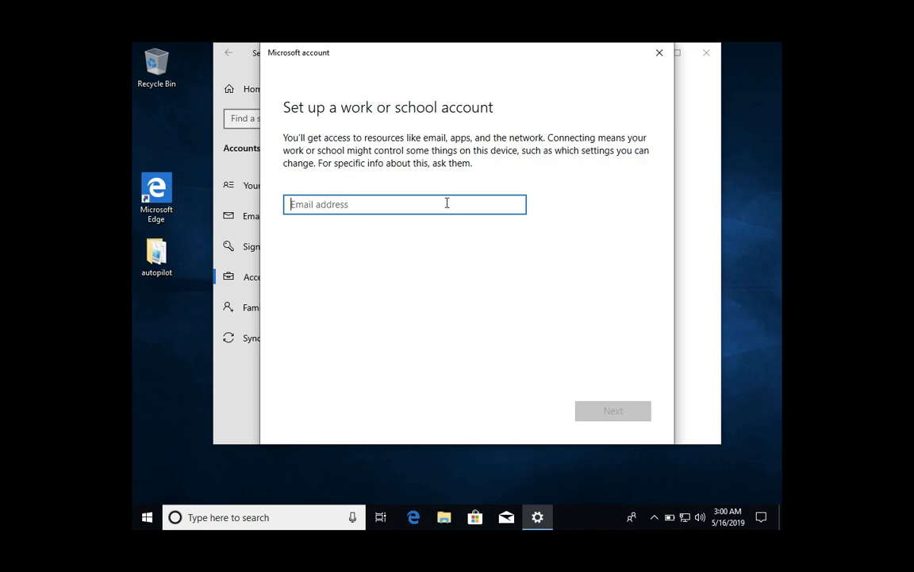
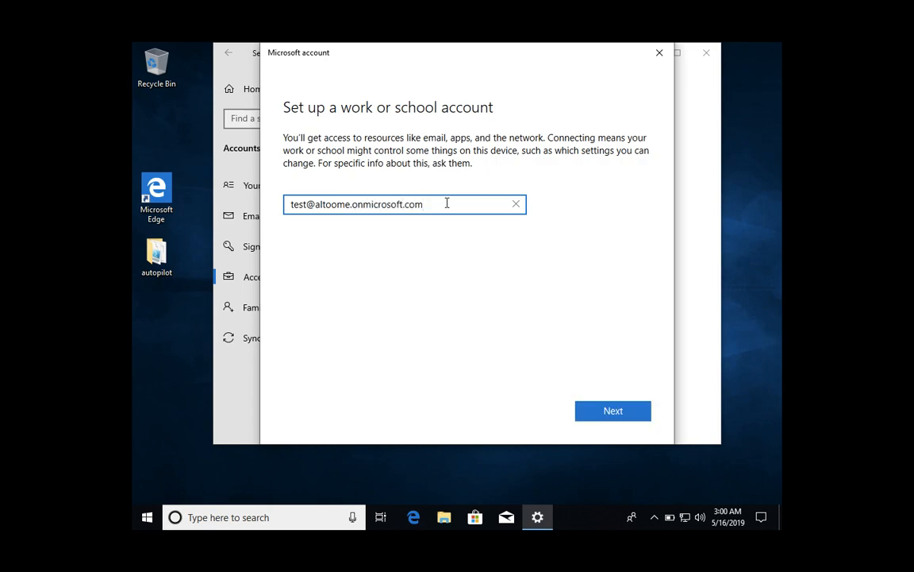
click(625, 423)
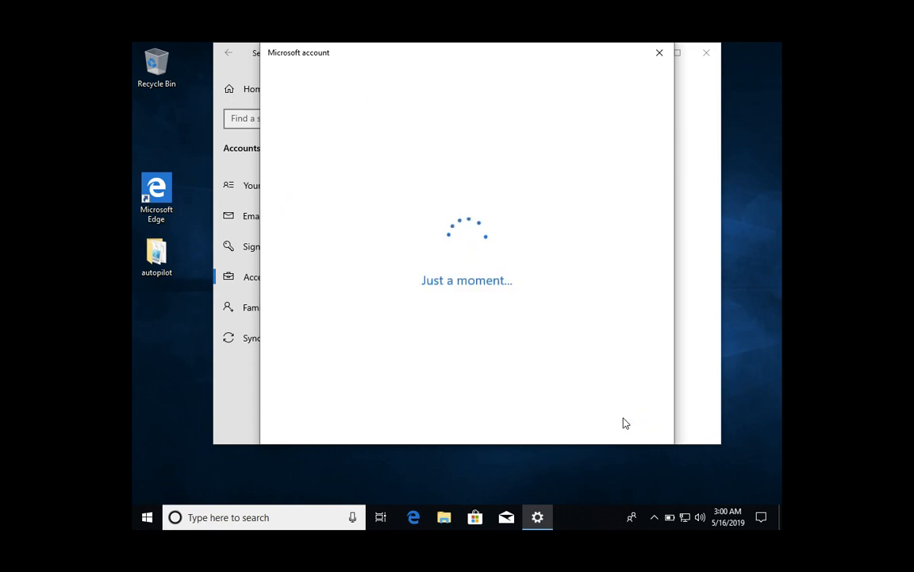
key(ctrl+Left)
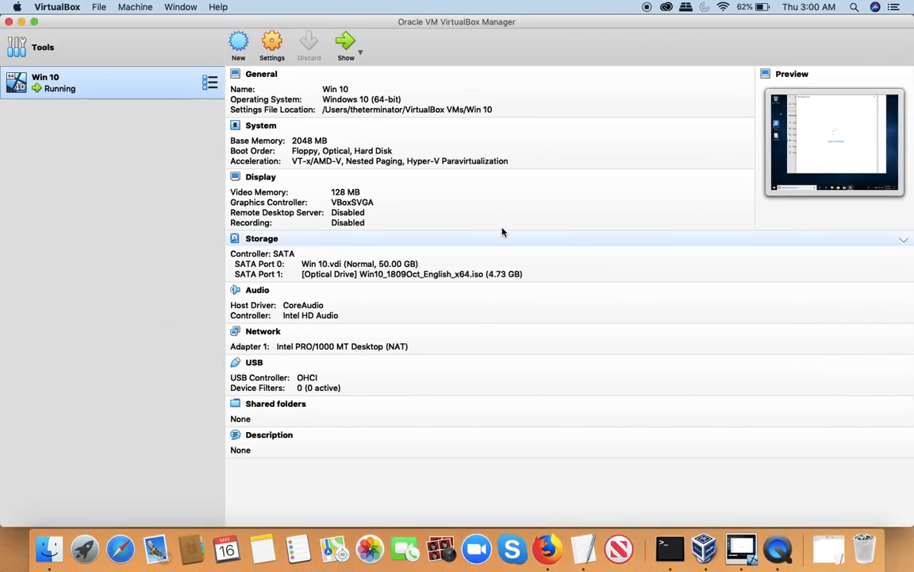
- Check Test123's Licenses blade in the Azure portal, then return to the Windows VM
click(548, 550)
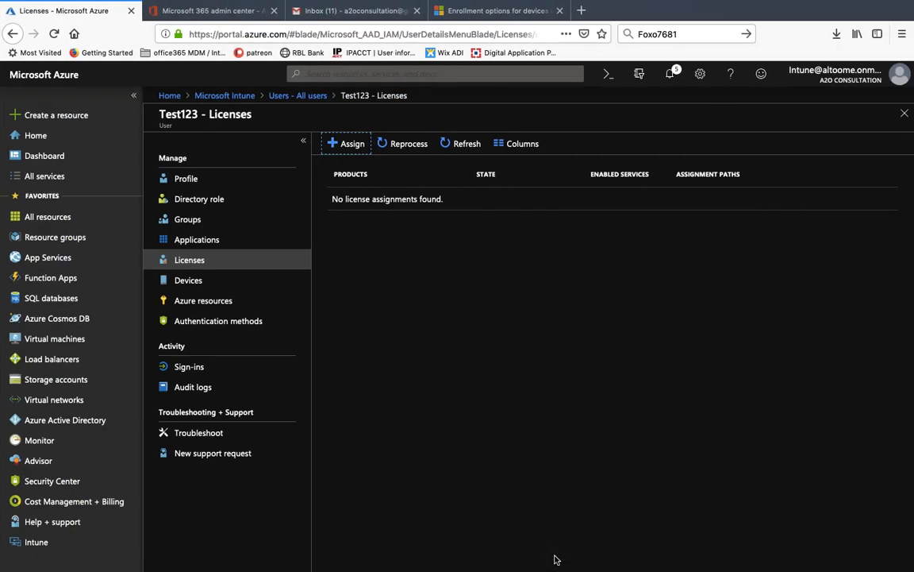
key(ctrl+Right)
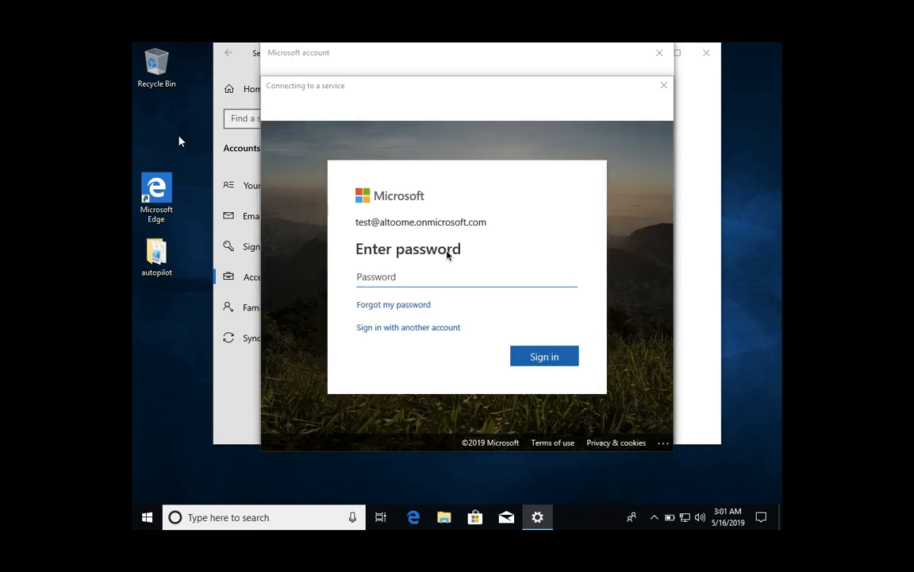
- Sign in with the test user's password, then enter the current password and a confirmed new password
text(password)
click(555, 360)
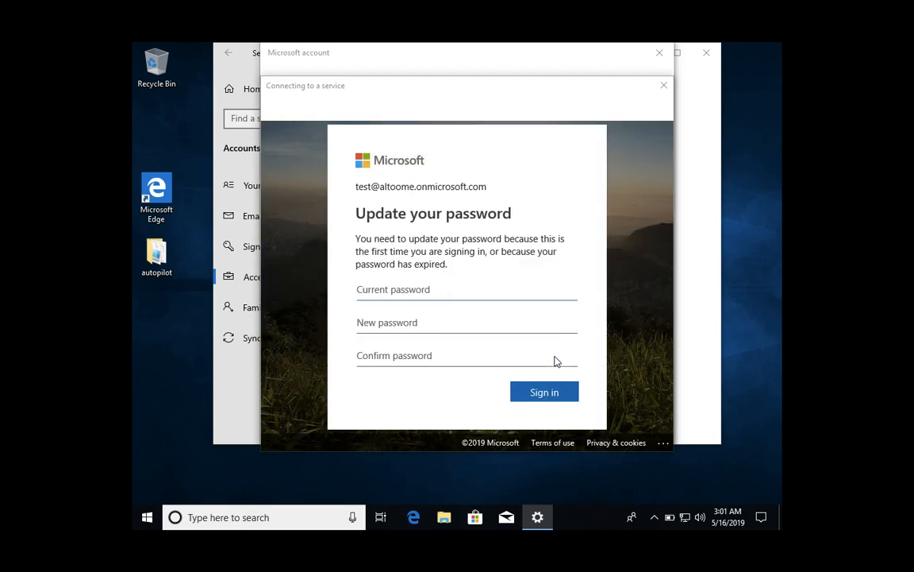
text(•)
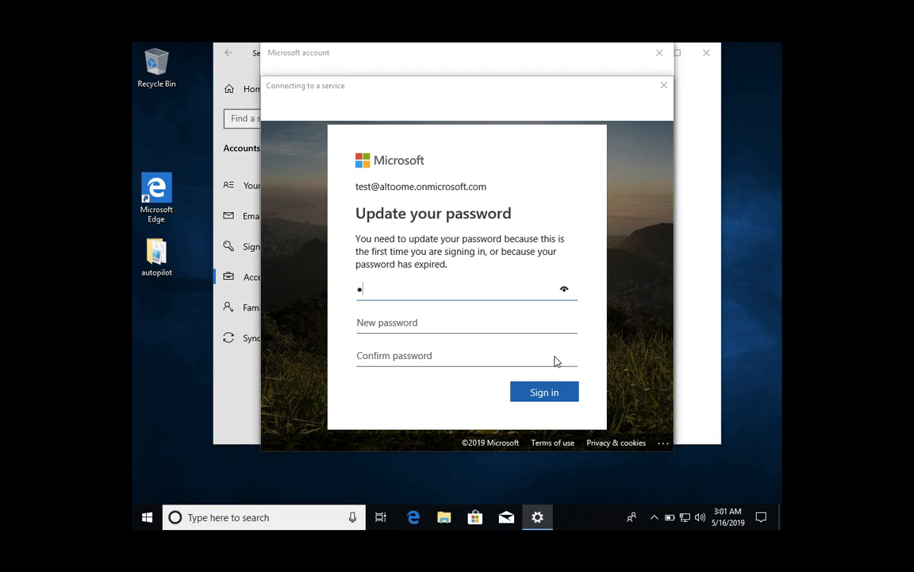
text(•••••••)
click(464, 324)
text(••••••••)
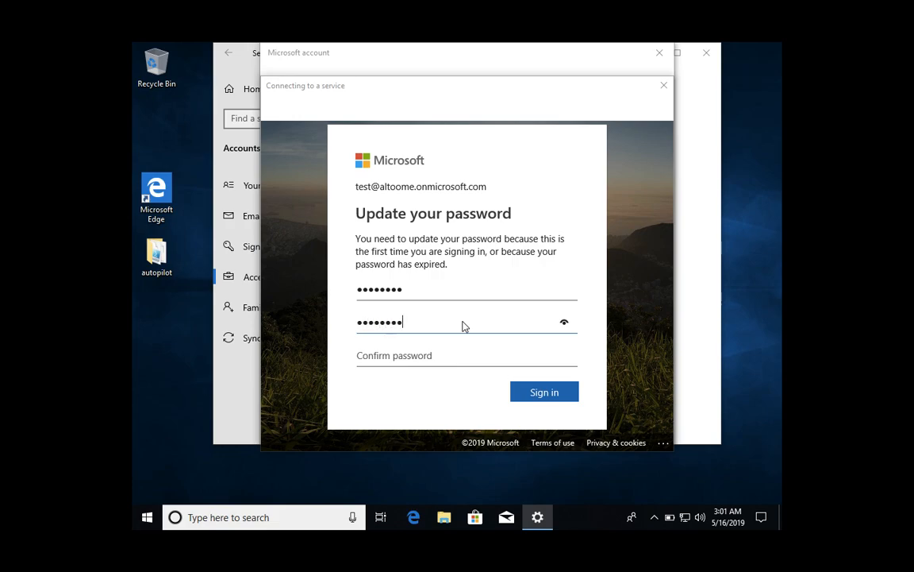
key(Tab)
text(••••••••)
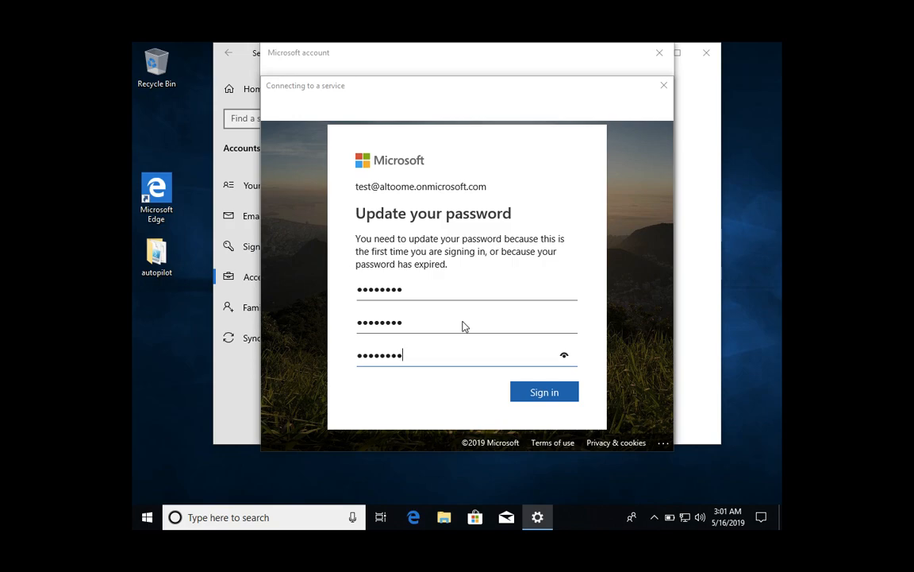
click(522, 392)
click(522, 392)
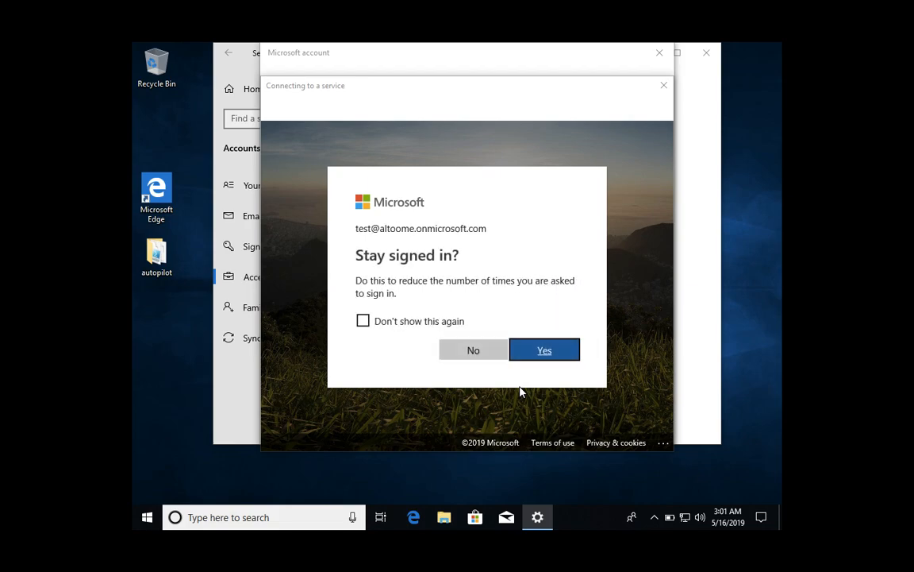
- Decline 'Stay signed in?' and dismiss the 'Setting up your device' screen with 'Got it'
click(490, 360)
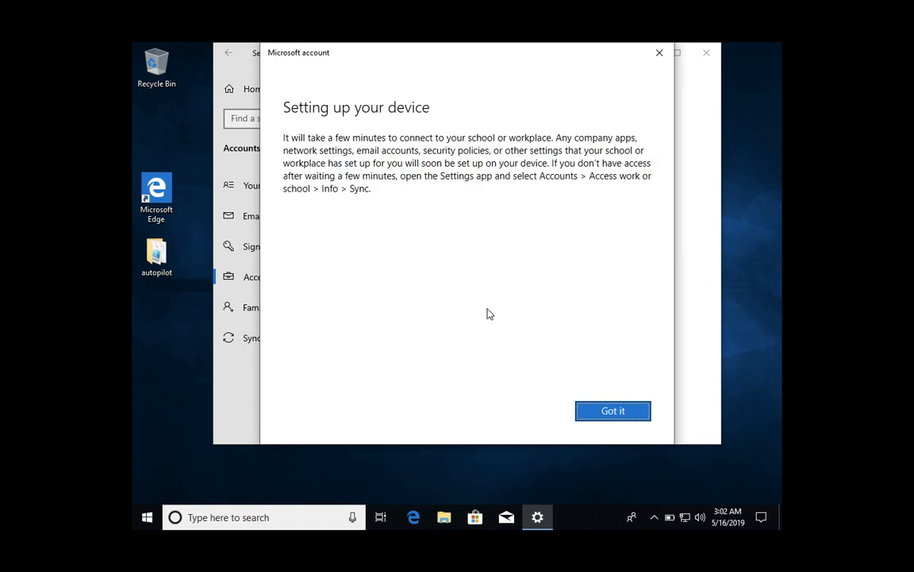
click(597, 418)
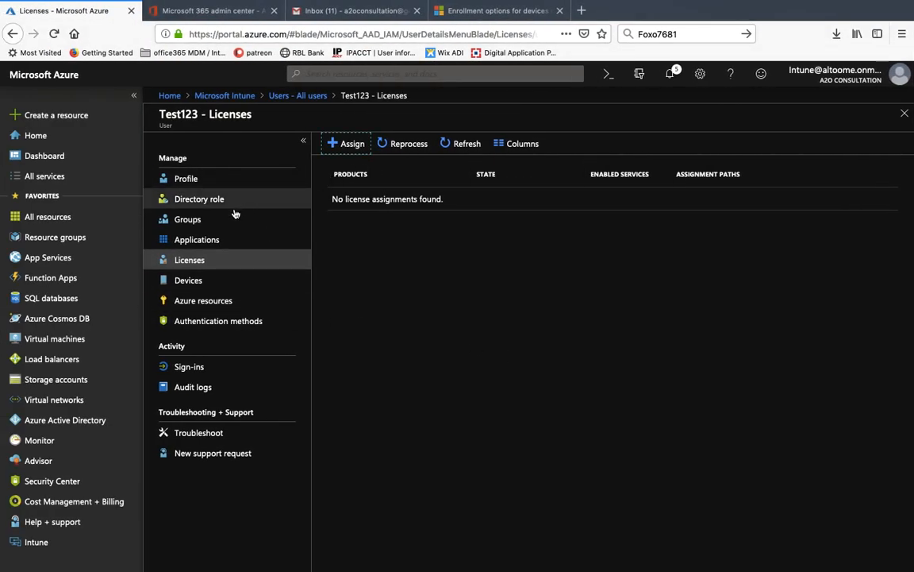
- Refresh Test123's Devices list in Azure, confirming no devices are registered yet
click(191, 282)
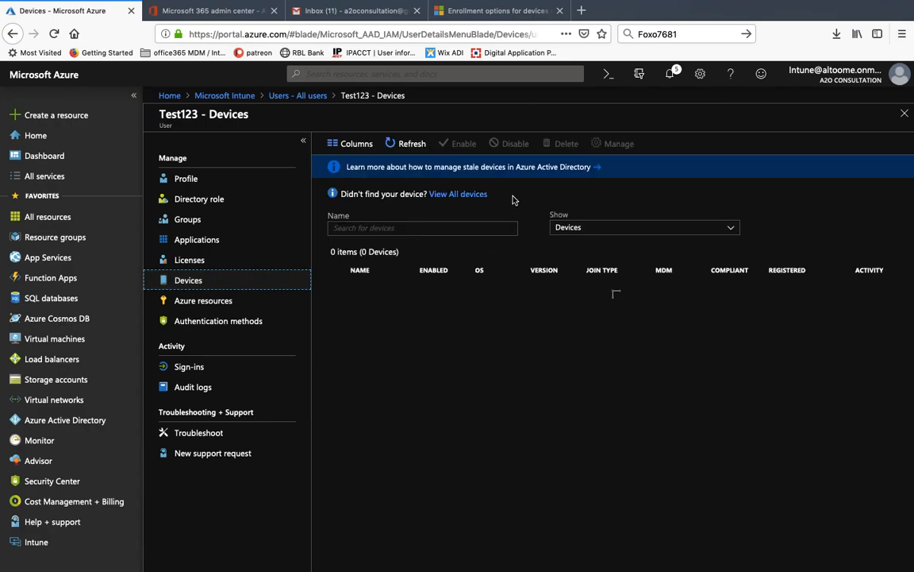
click(400, 144)
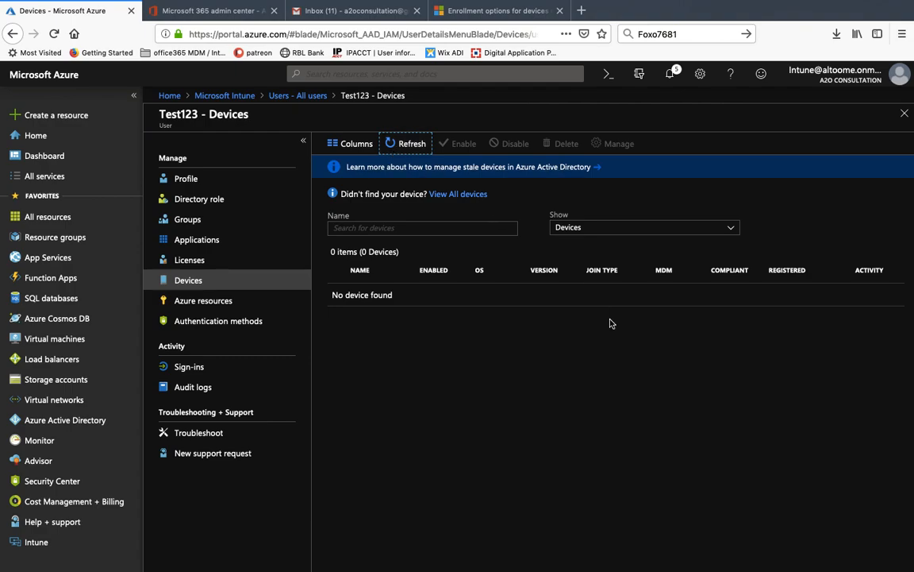
key(ctrl+Right)
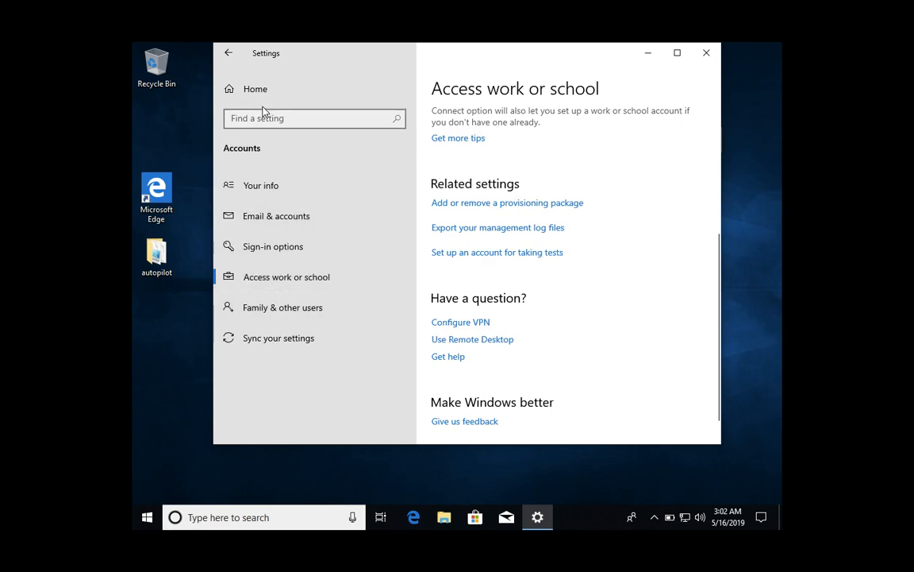
- View the A2O Consultation MDM connection's info page, which reports a successful last sync
scroll(572, 337, up, 3)
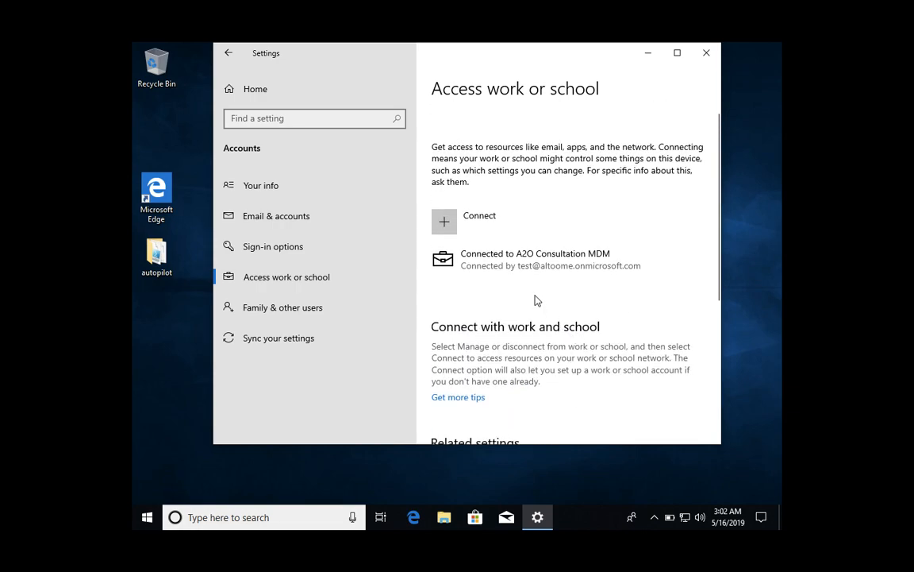
click(510, 271)
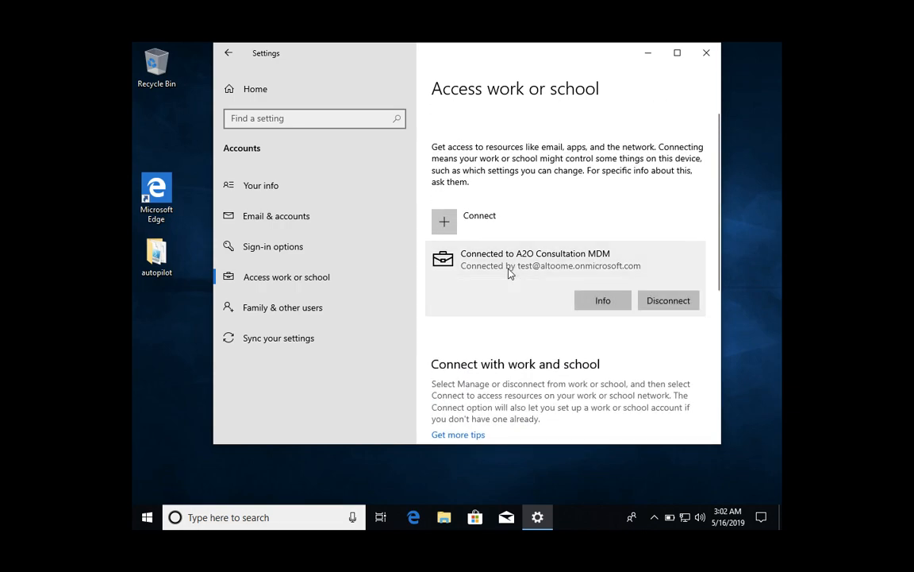
click(602, 300)
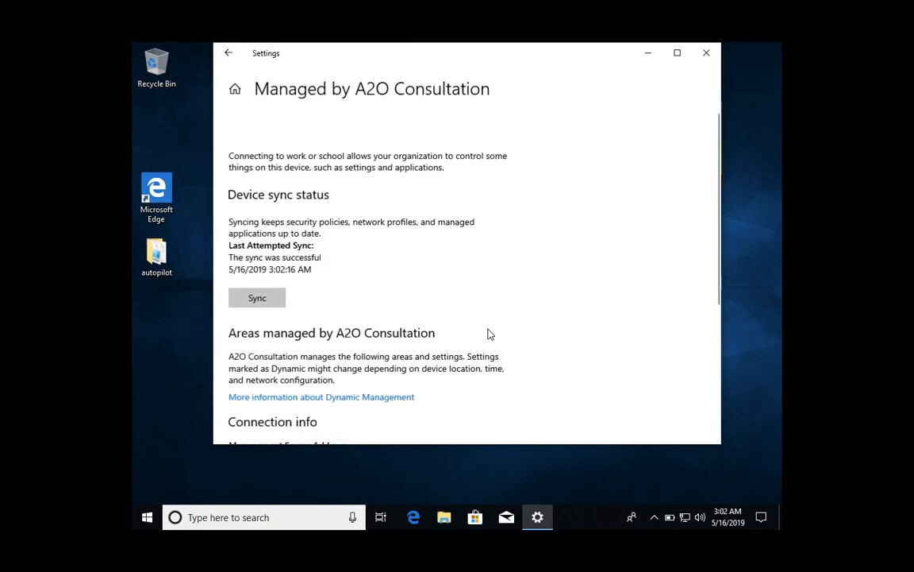
scroll(356, 347, down, 5)
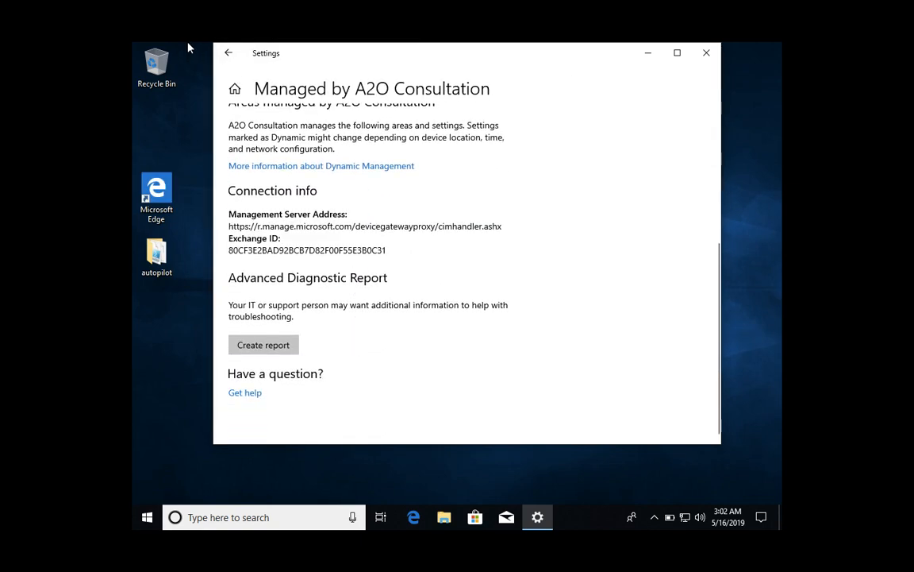
scroll(261, 212, up, 5)
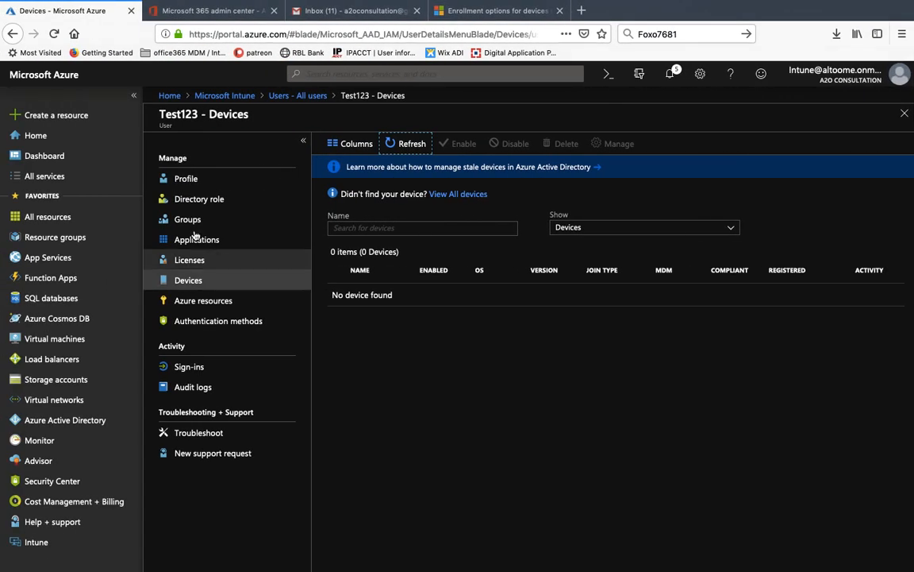
- Recheck Test123's devices, then view Intune's All devices list showing DESKTOP-UN3I8G4 as compliant and MDM-managed
click(400, 146)
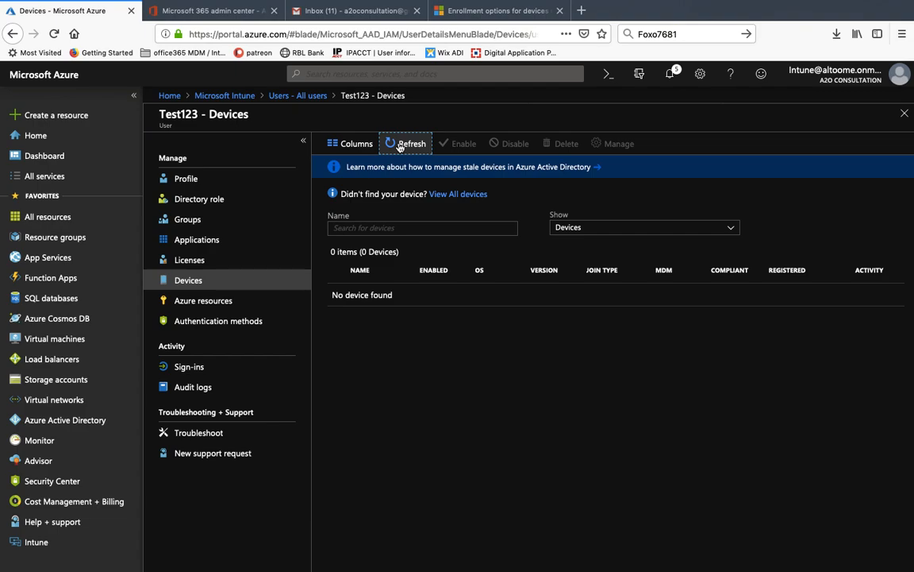
click(191, 285)
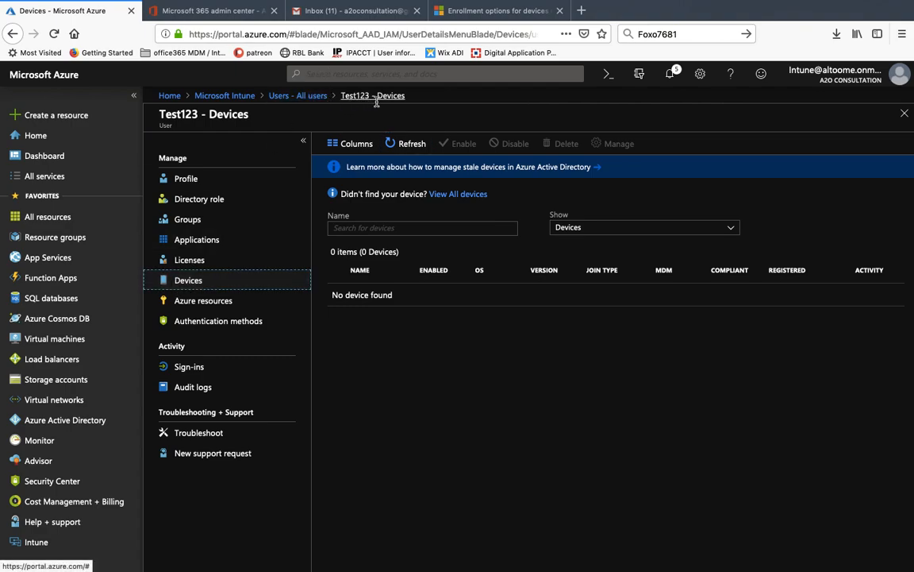
click(226, 96)
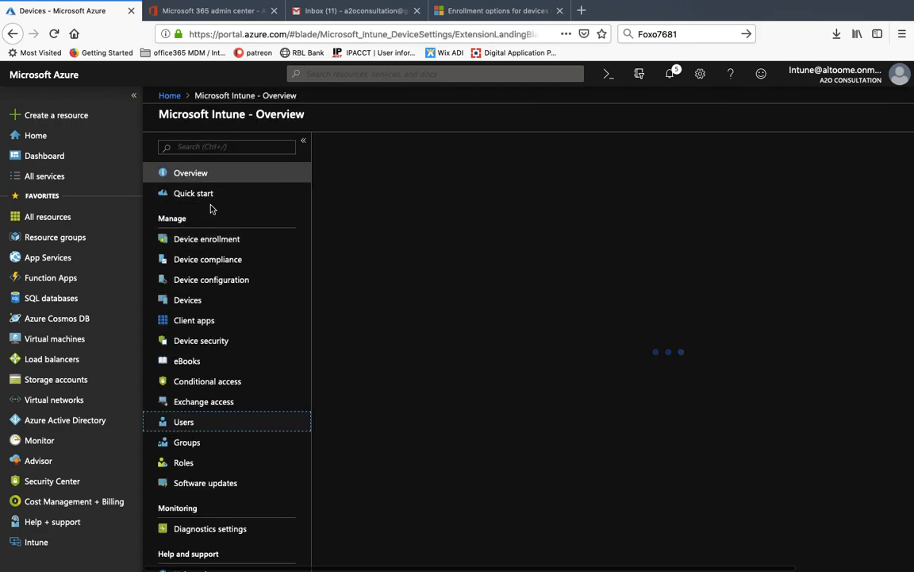
click(181, 300)
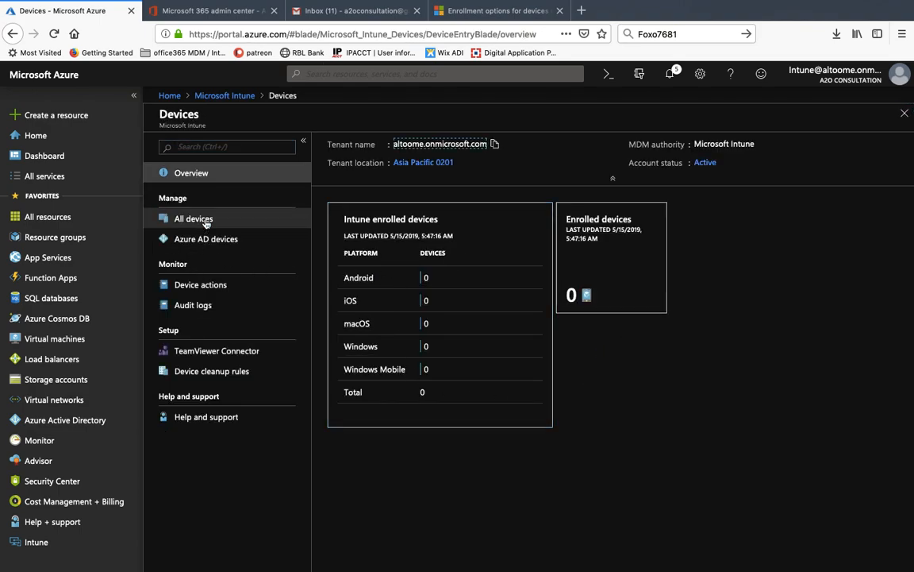
click(205, 223)
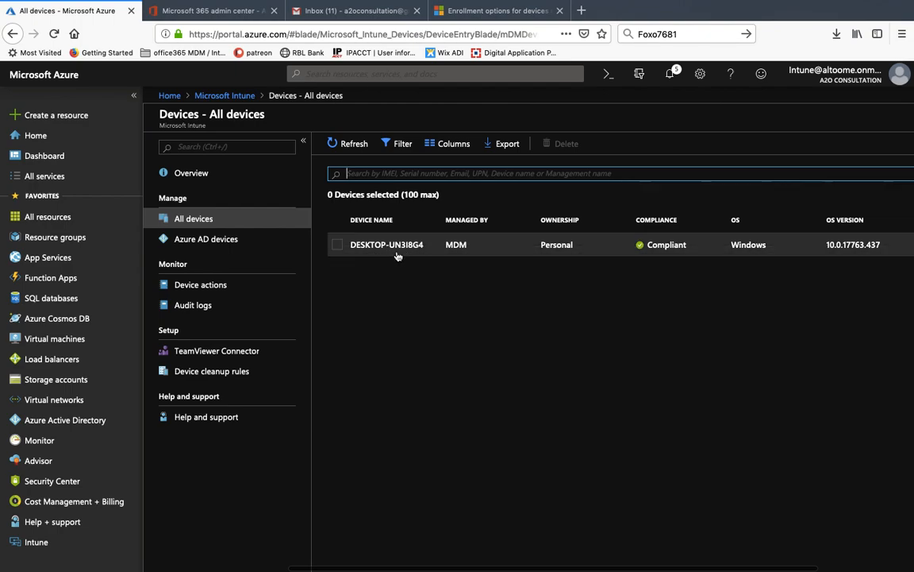
key(ctrl+Right)
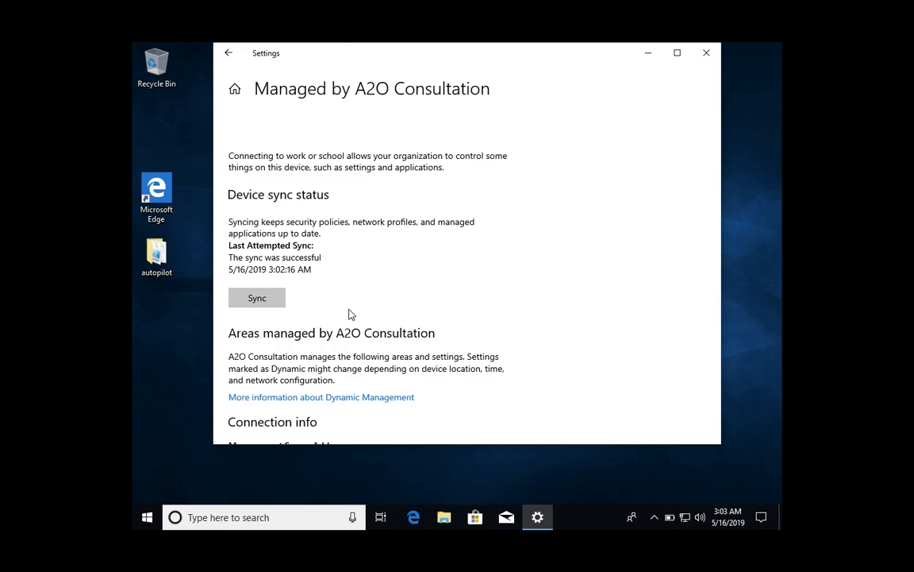
- Return Settings to its home page and close the Edge window opened by a stray cmd web search
click(235, 89)
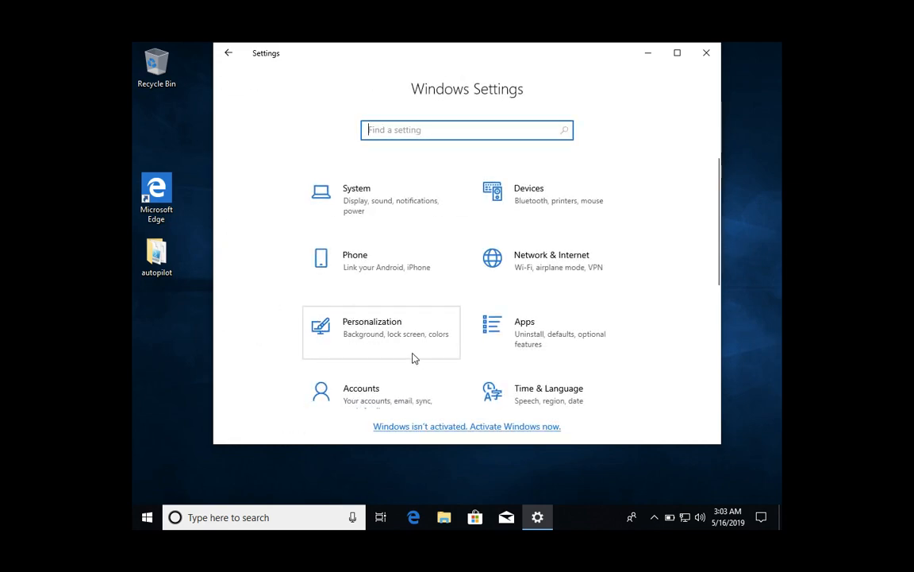
click(243, 517)
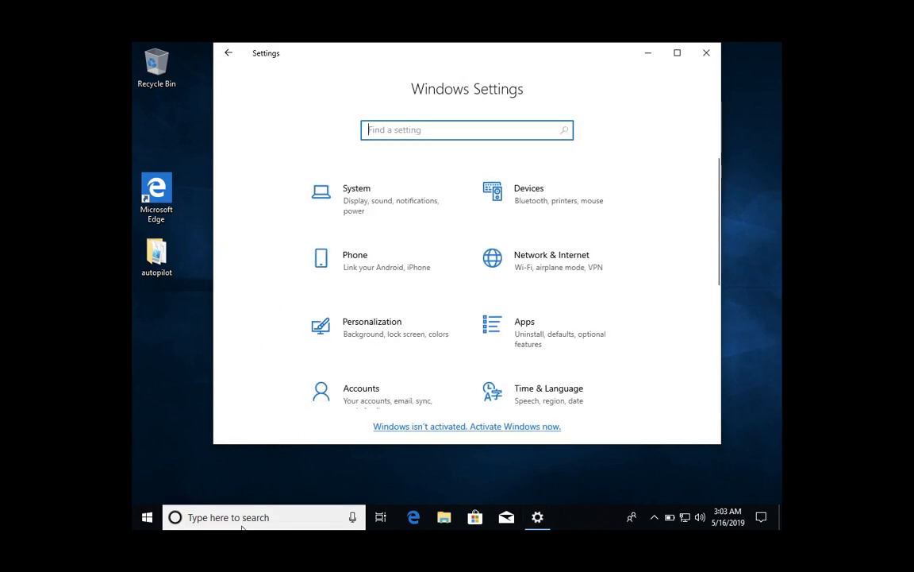
text(cmd)
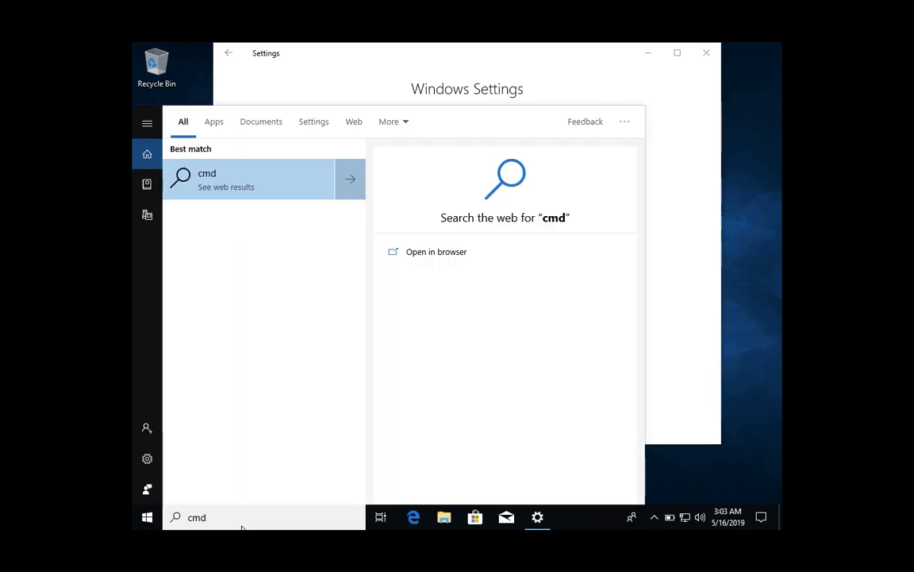
key(Escape)
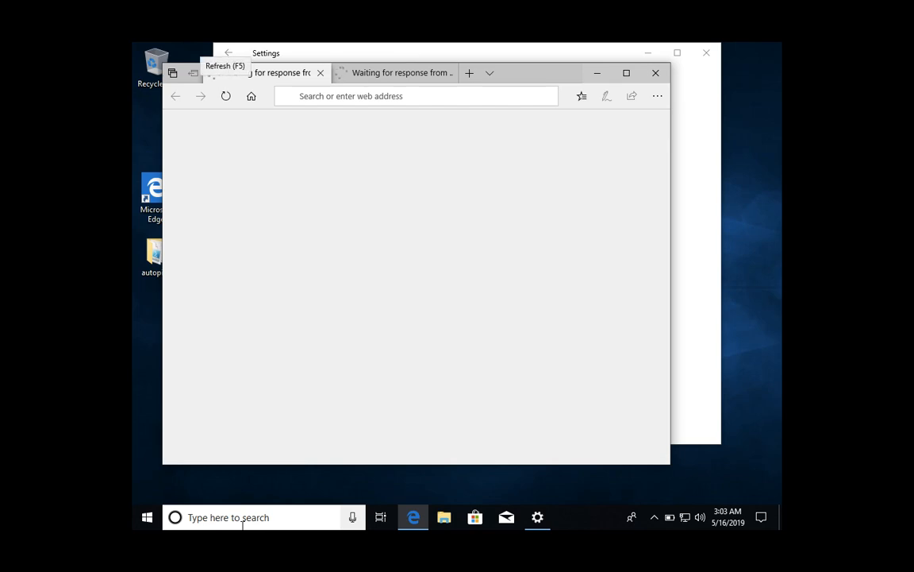
click(655, 74)
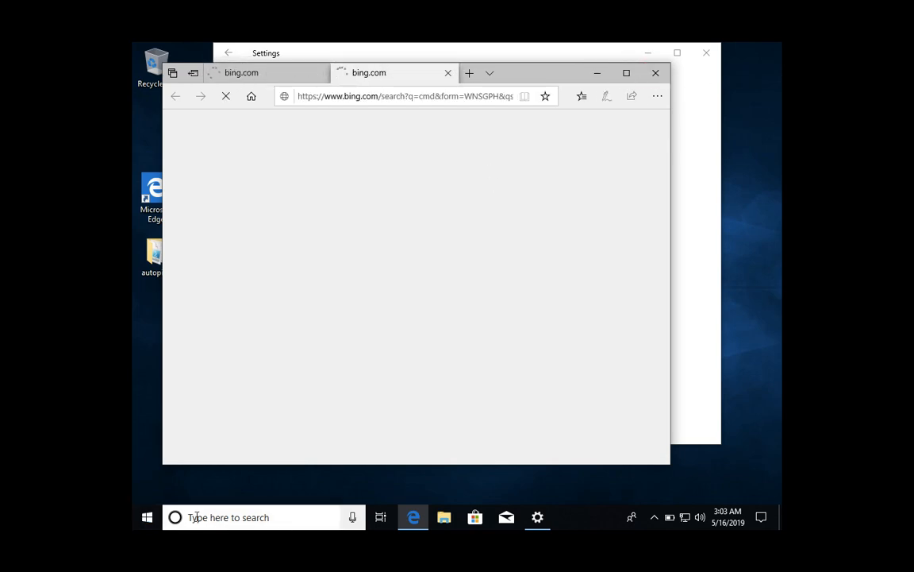
- Open Command Prompt and run hostname, confirming the VM is DESKTOP-UN3I8G4
click(155, 521)
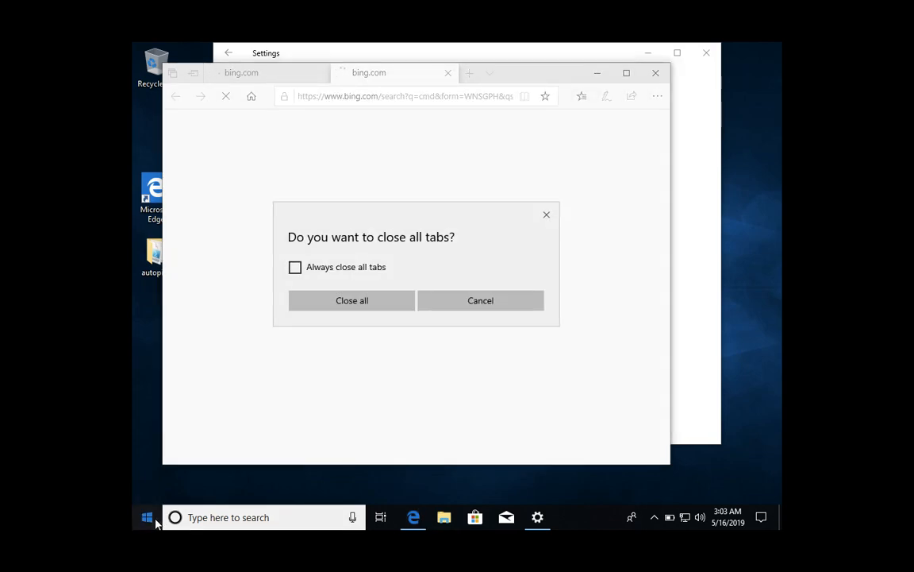
text(md)
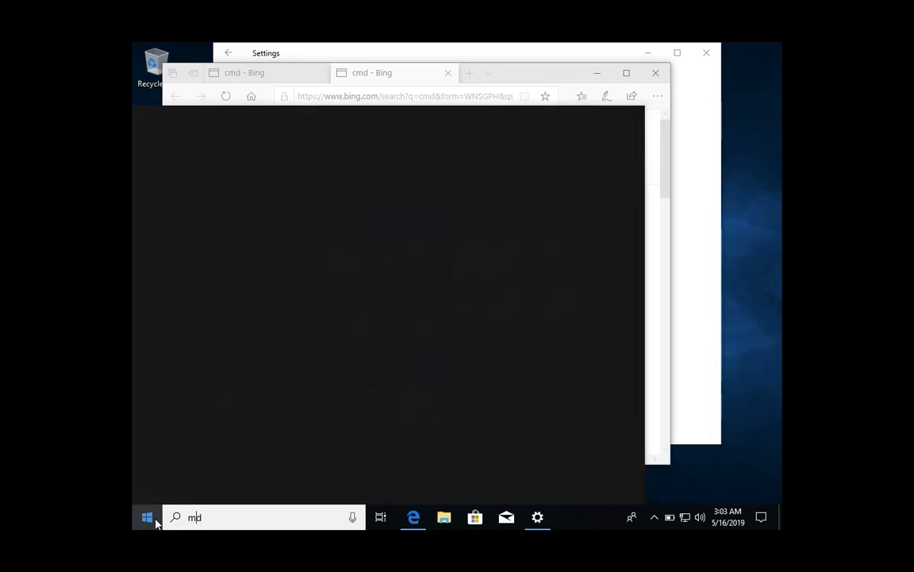
key(Home)
text(c)
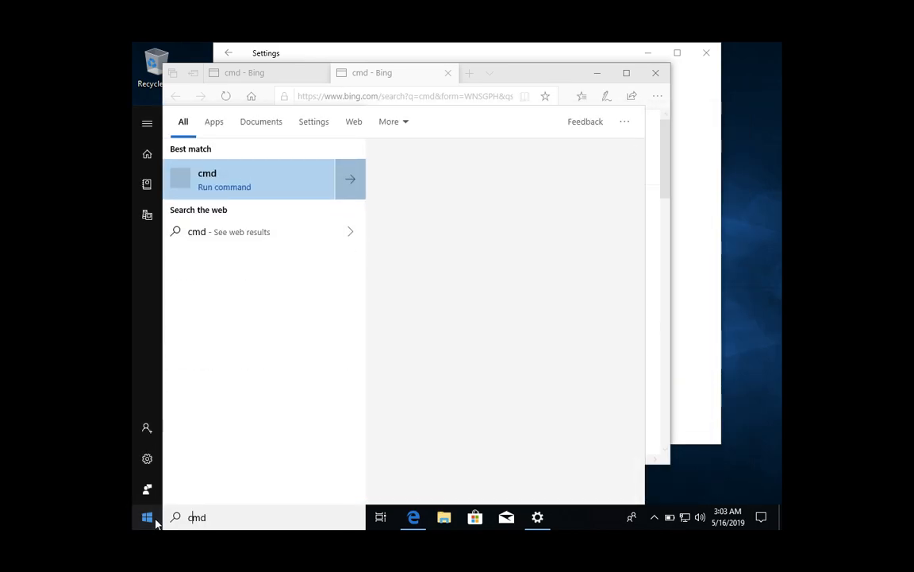
key(Return)
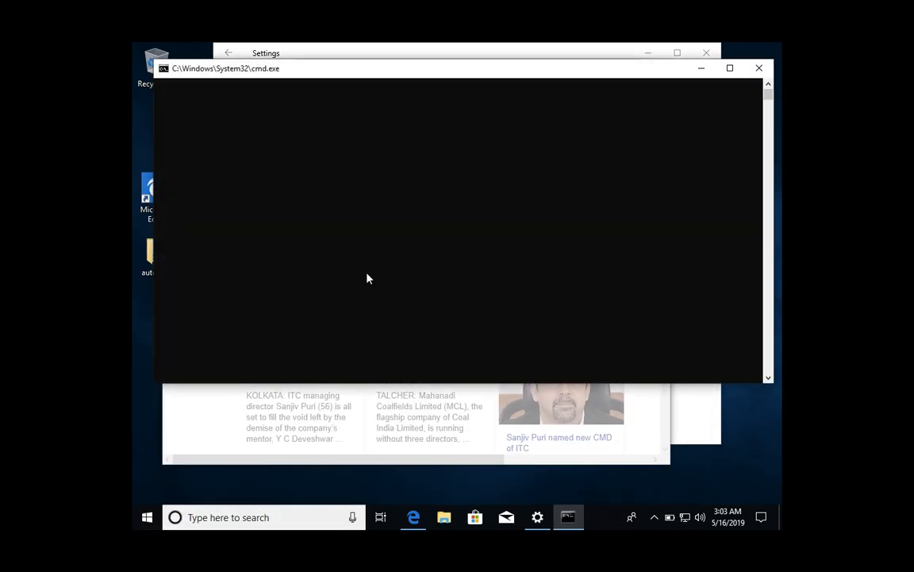
click(389, 236)
text(hostname)
key(Return)
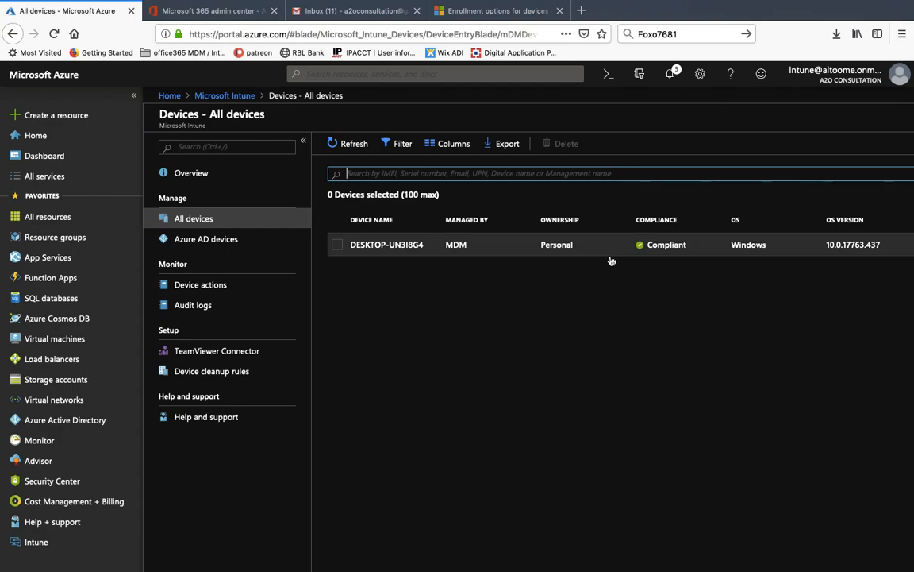
- Inspect DESKTOP-UN3I8G4's details, then refresh Intune's Azure AD devices list, which shows no devices
click(411, 247)
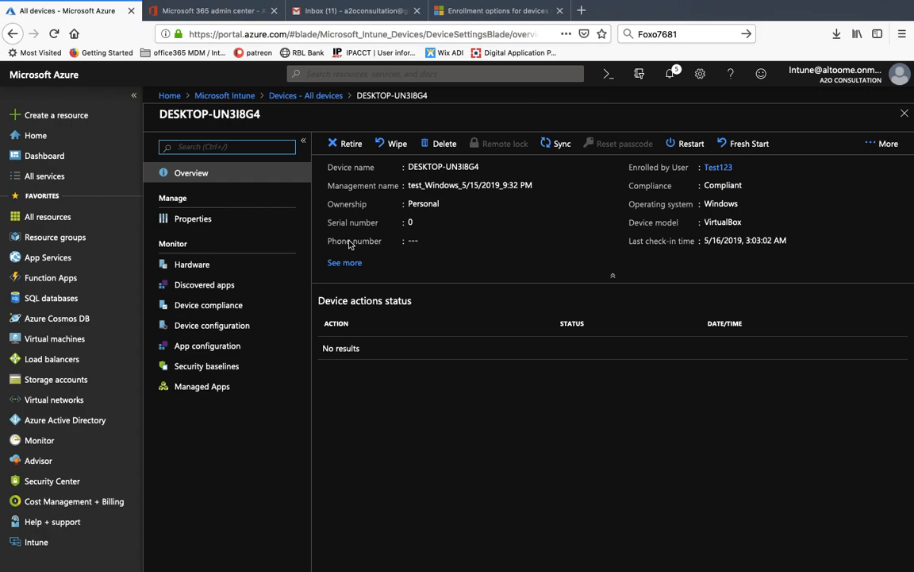
click(316, 96)
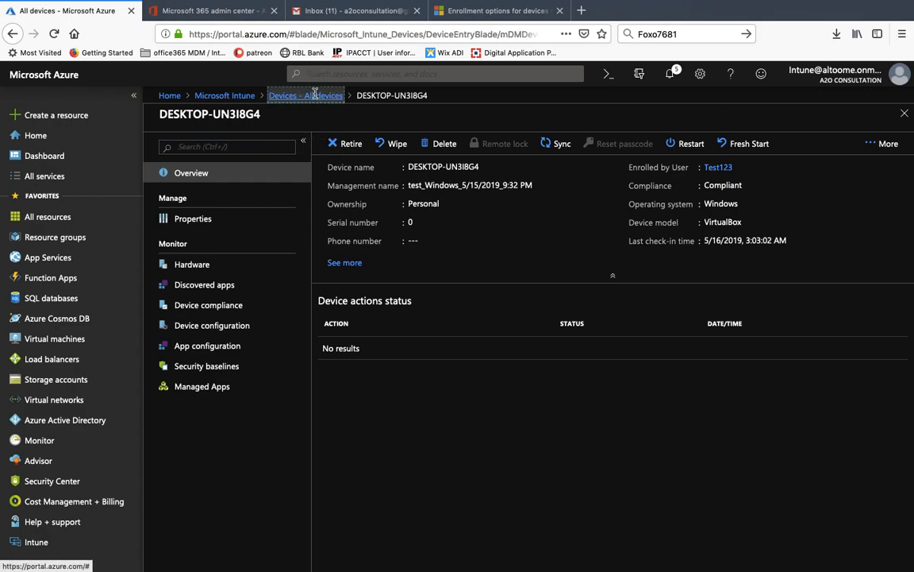
click(198, 245)
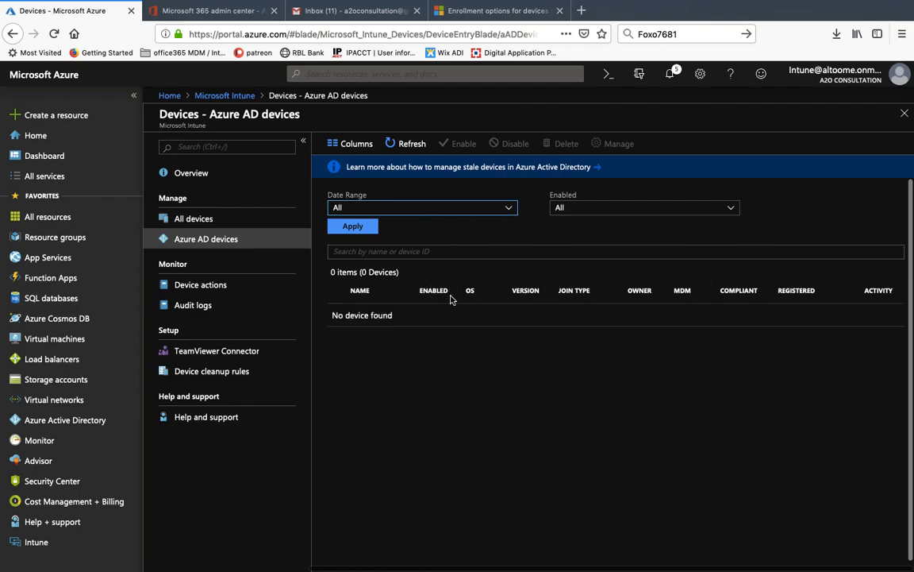
click(407, 145)
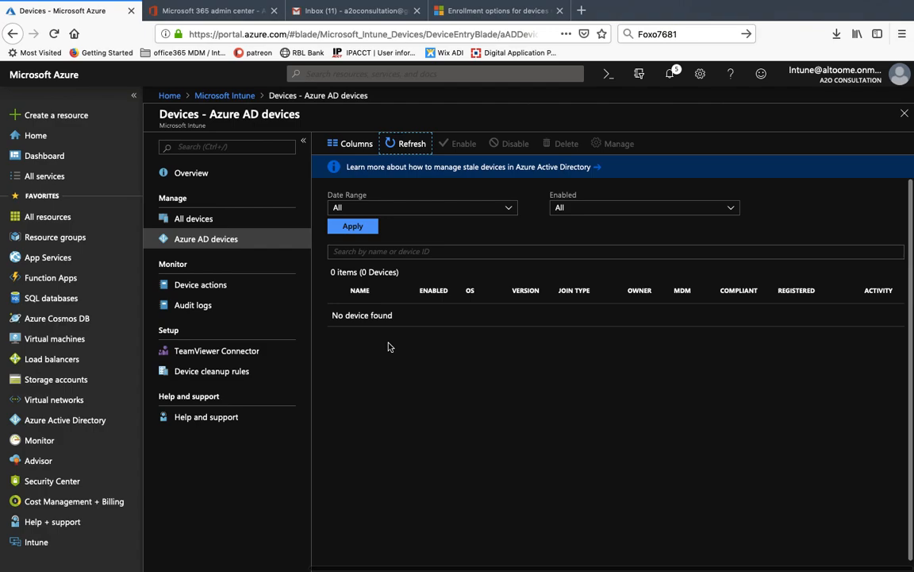
key(ctrl+Right)
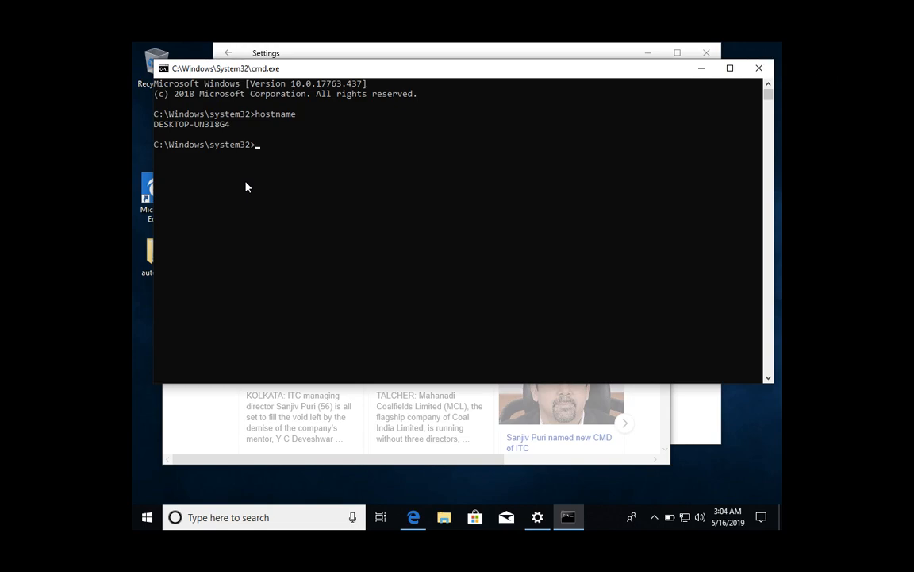
- Close Command Prompt and all Edge tabs, and go to Accounts > Access work or school
click(766, 69)
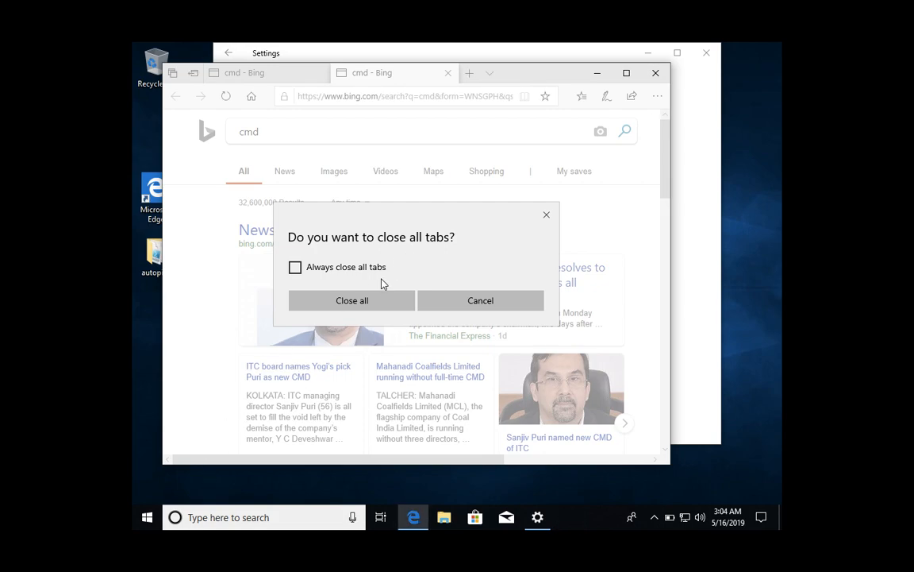
click(361, 300)
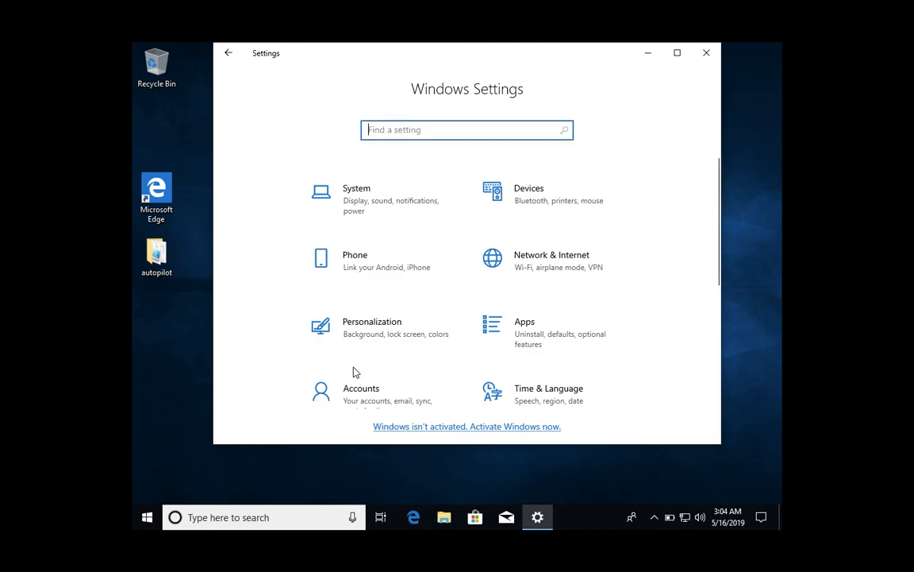
click(347, 390)
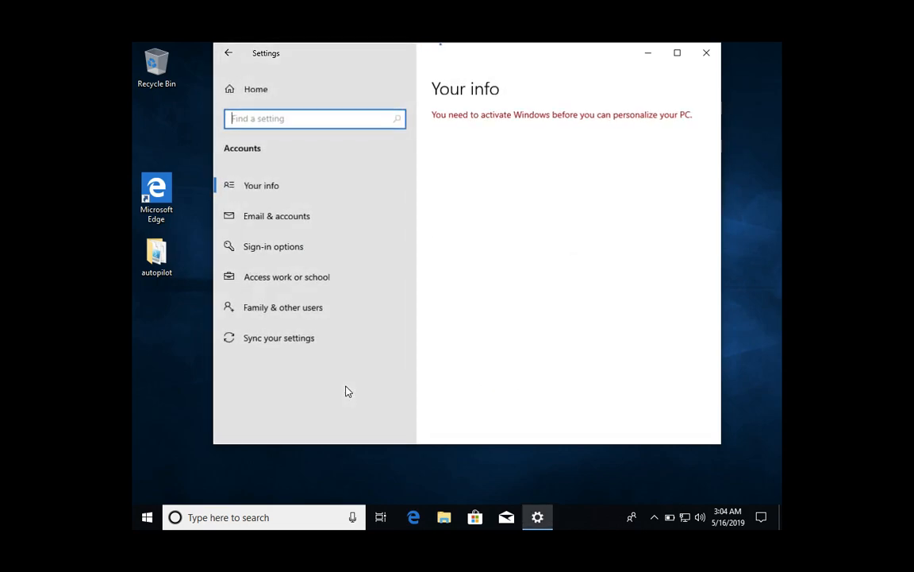
click(242, 276)
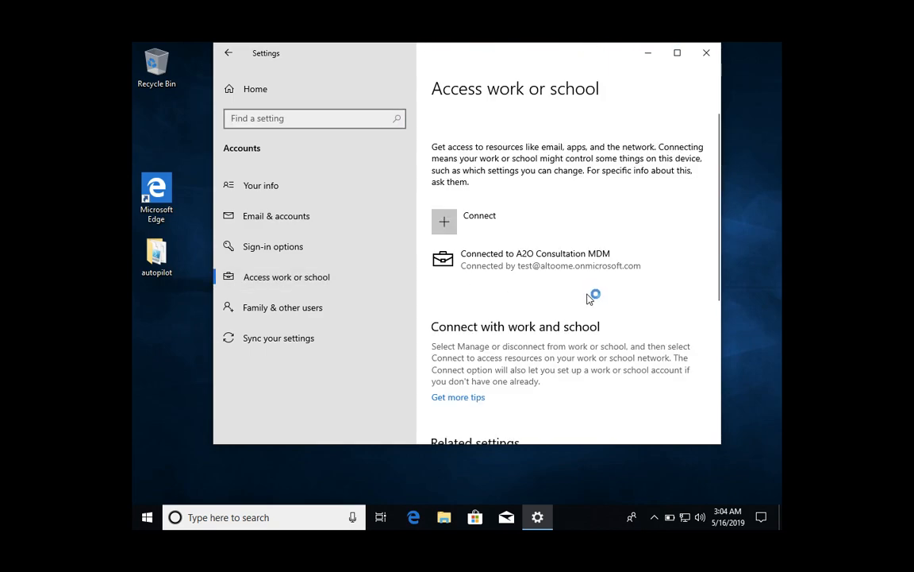
- Disconnect the A2O Consultation MDM work account and confirm its removal
click(574, 269)
click(651, 298)
click(681, 271)
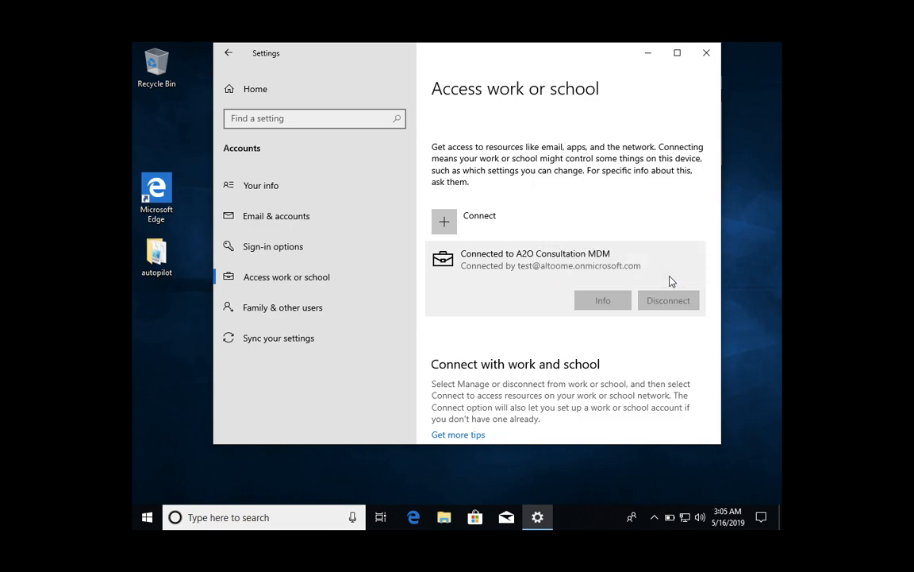
key(ctrl+Left)
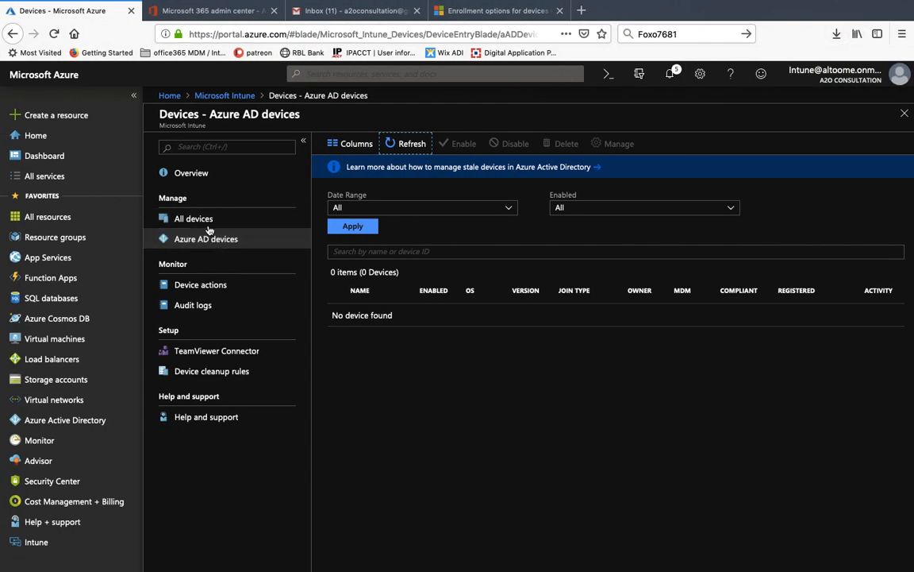
- Refresh All devices and reopen DESKTOP-UN3I8G4, now flagged Not found but still Compliant
click(208, 222)
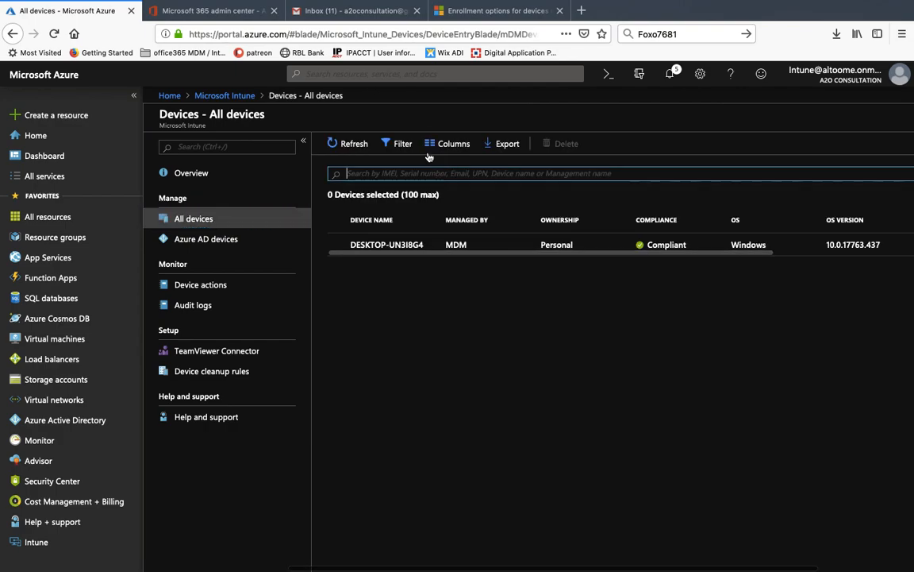
click(351, 145)
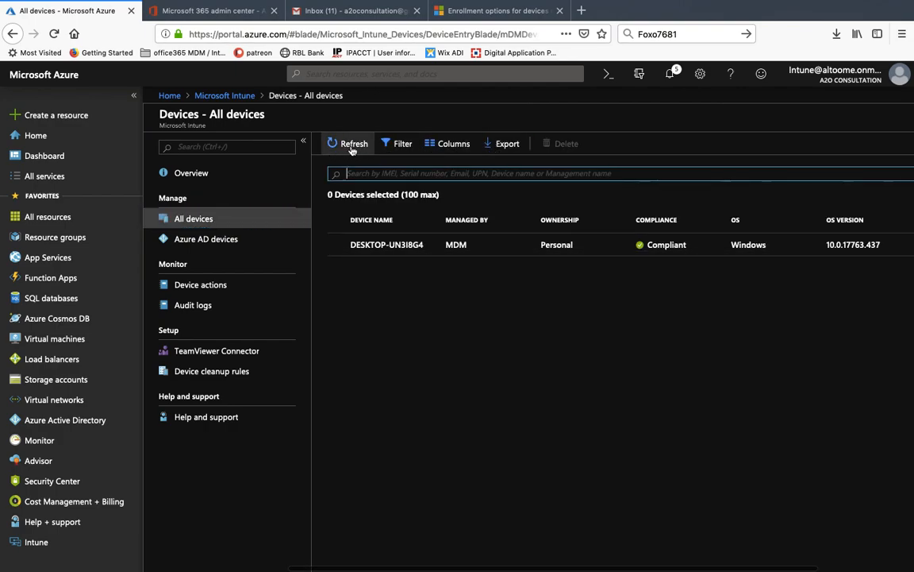
click(382, 247)
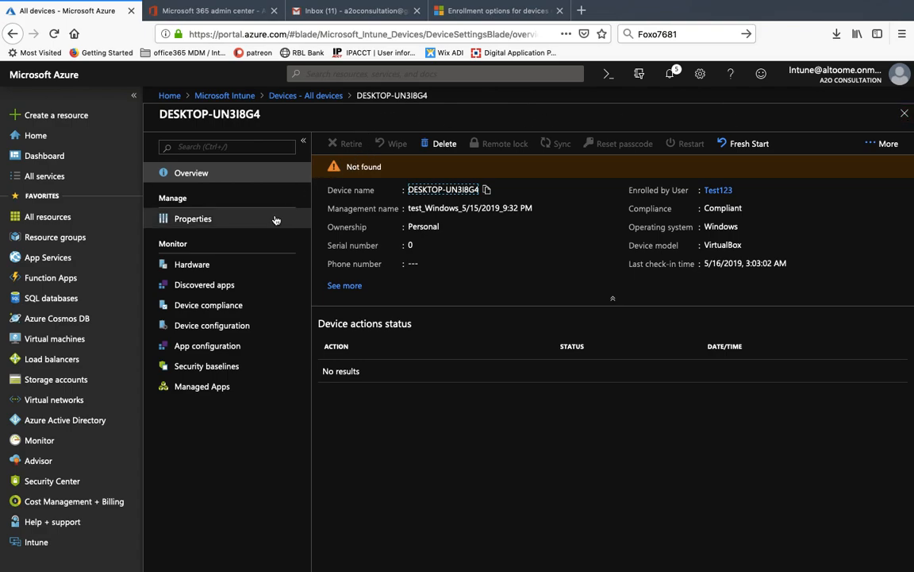
click(288, 99)
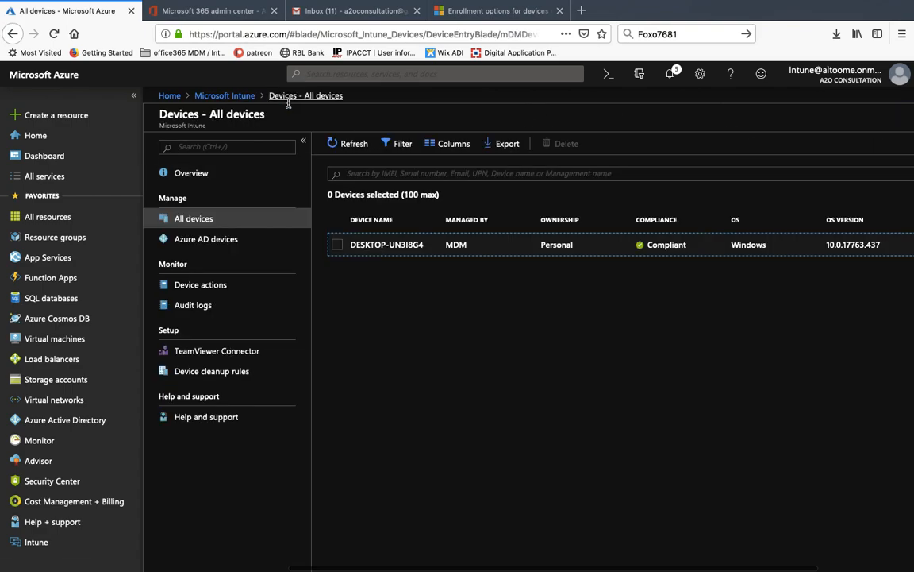
click(357, 146)
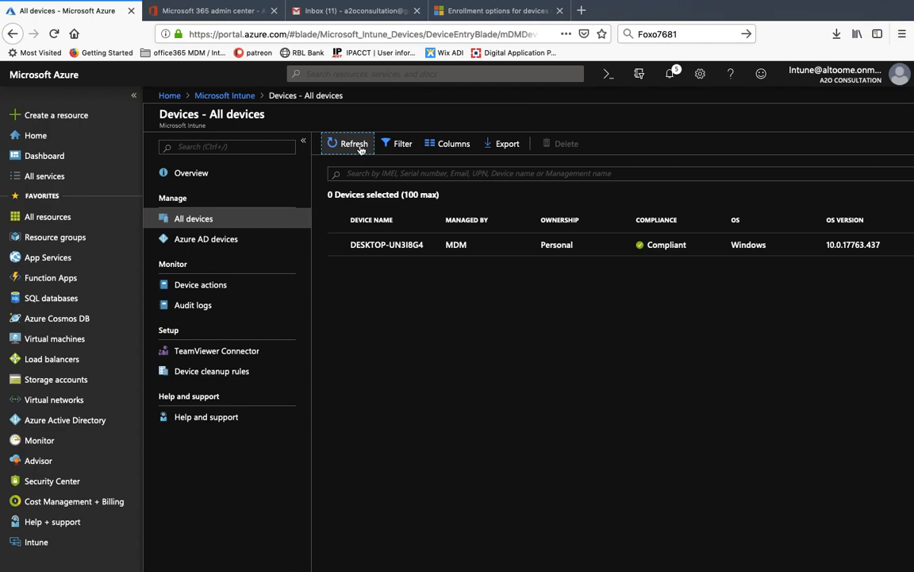
click(378, 248)
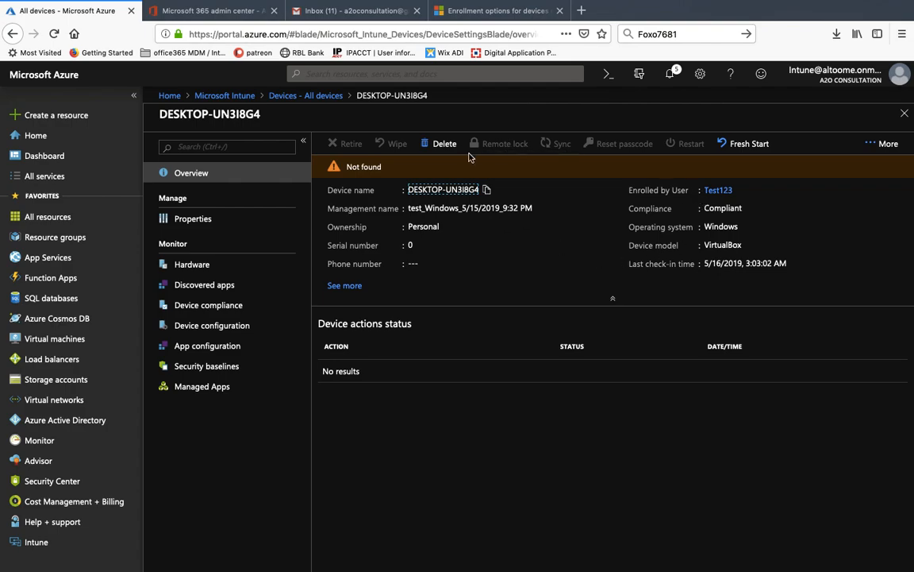
- Delete the DESKTOP-UN3I8G4 device record, clear the notifications, and return to the Intune Overview
click(443, 143)
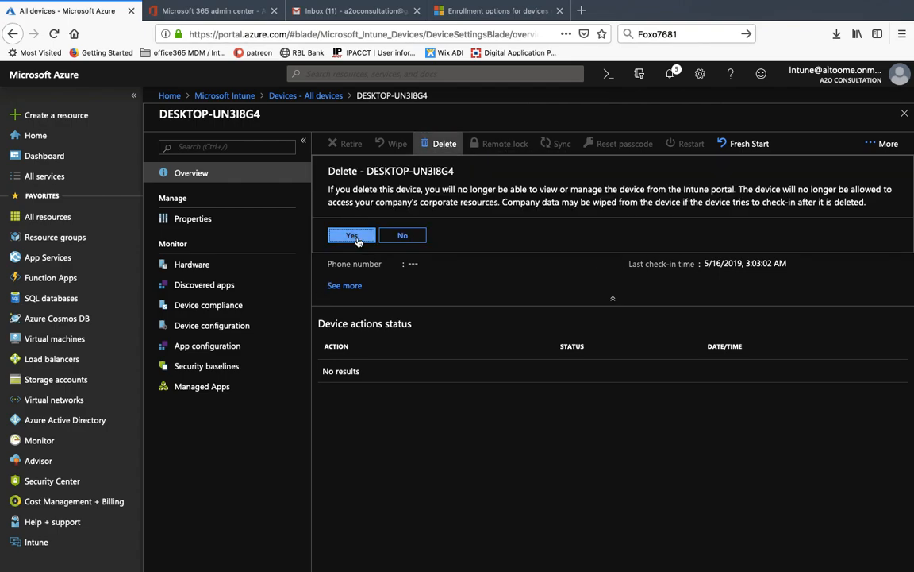
click(357, 235)
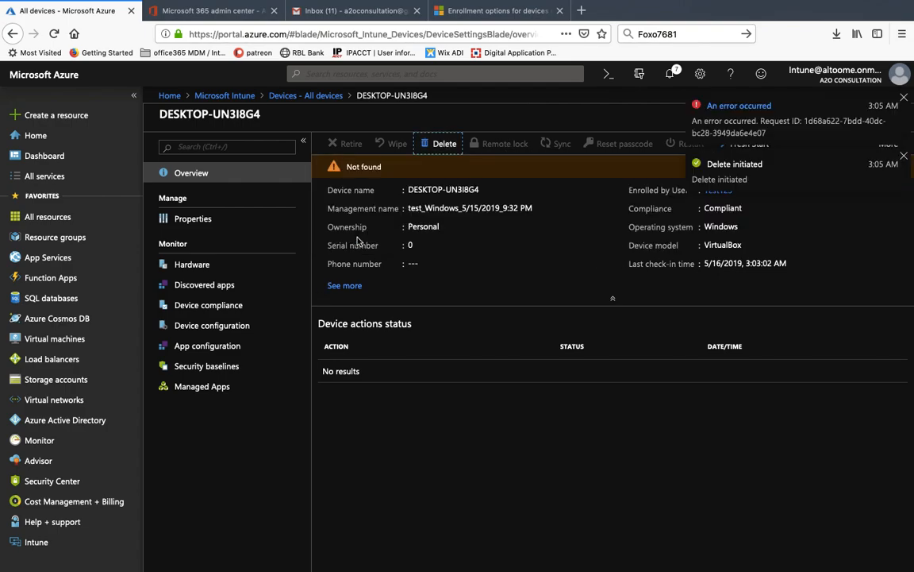
click(905, 157)
click(904, 99)
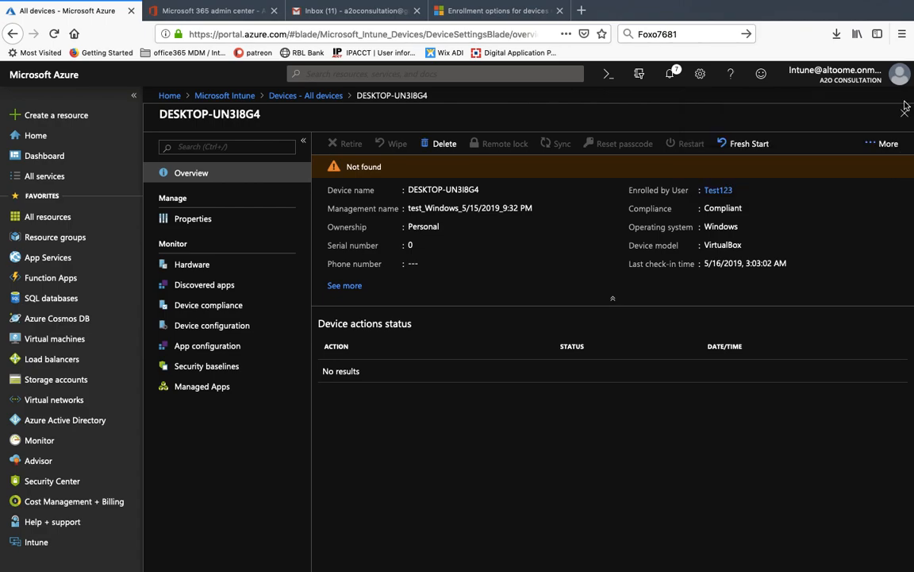
click(906, 111)
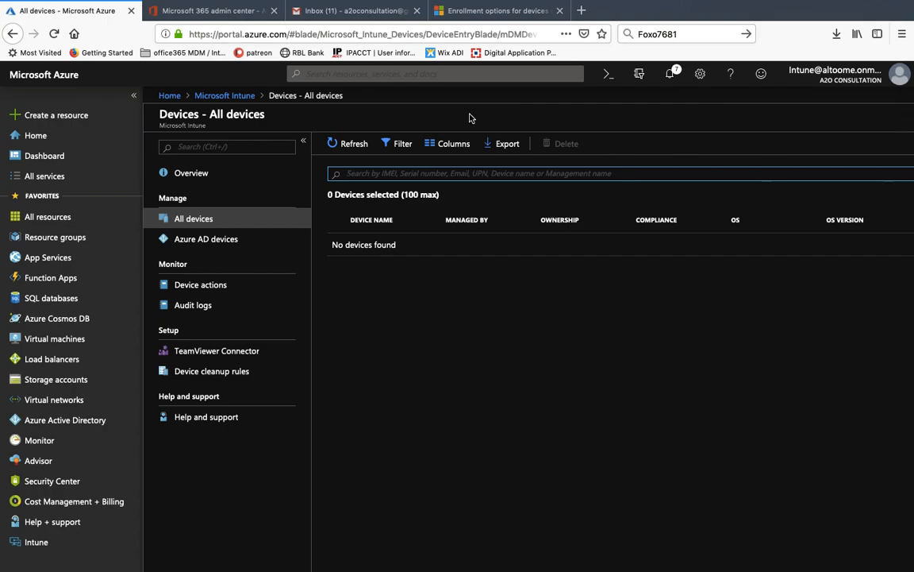
click(226, 96)
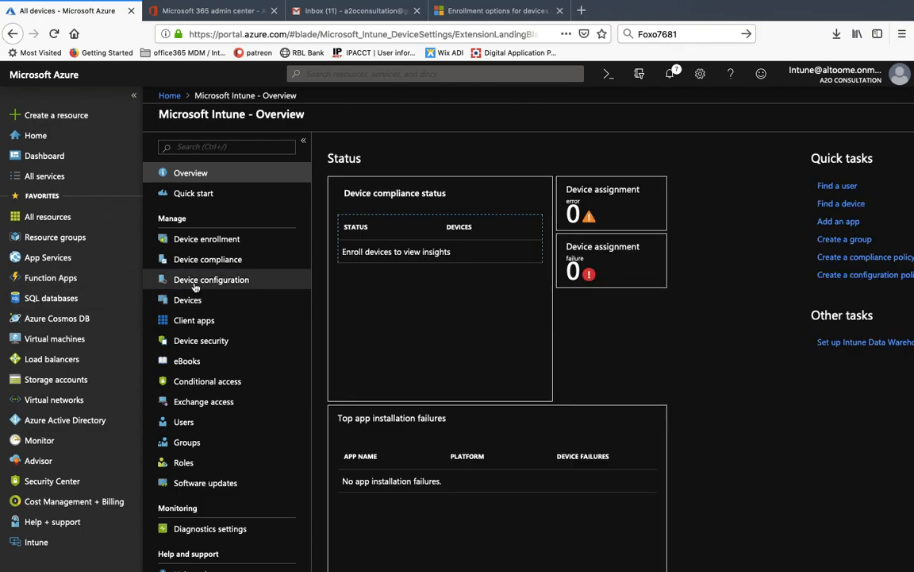
- Inspect the Windows Automatic Enrollment MDM terms-of-use and compliance URLs, then switch to the VM
click(199, 240)
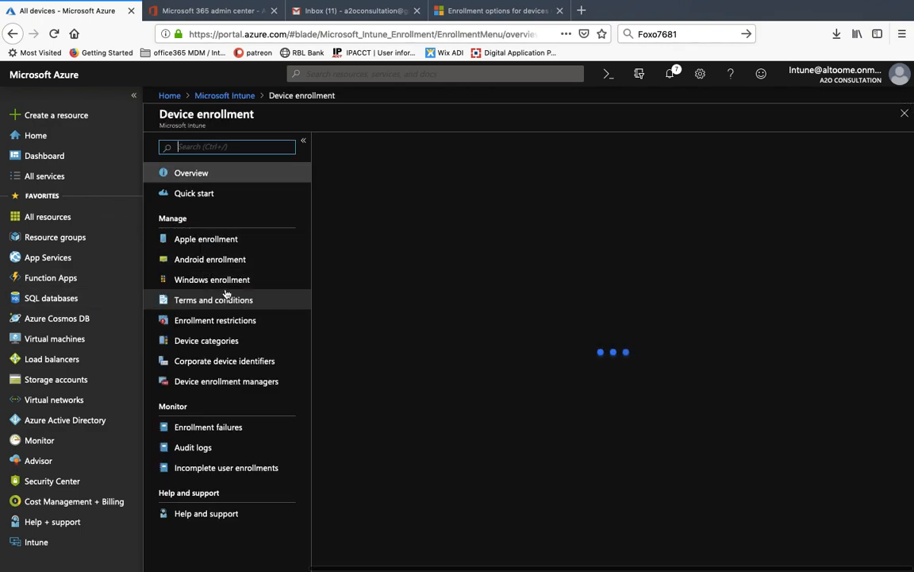
click(220, 283)
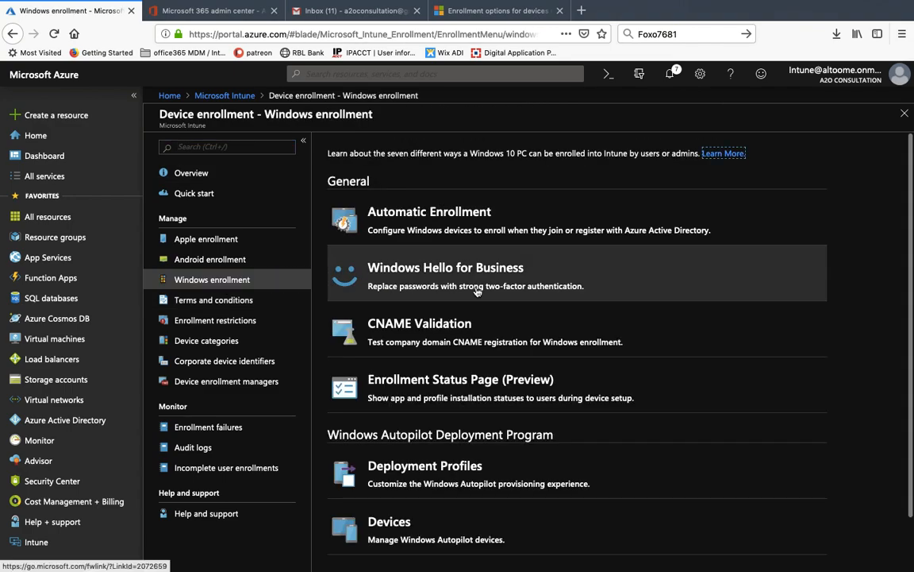
click(438, 220)
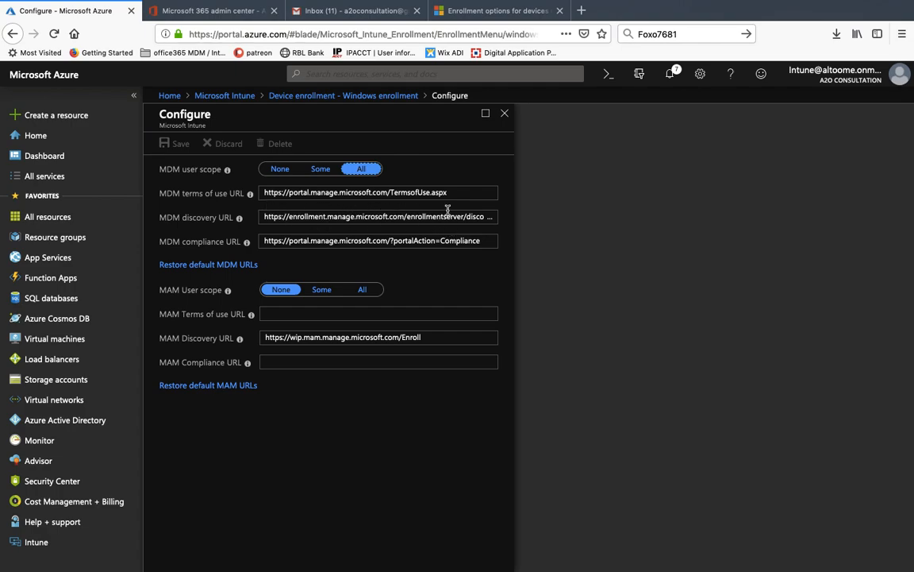
drag(450, 194, 455, 244)
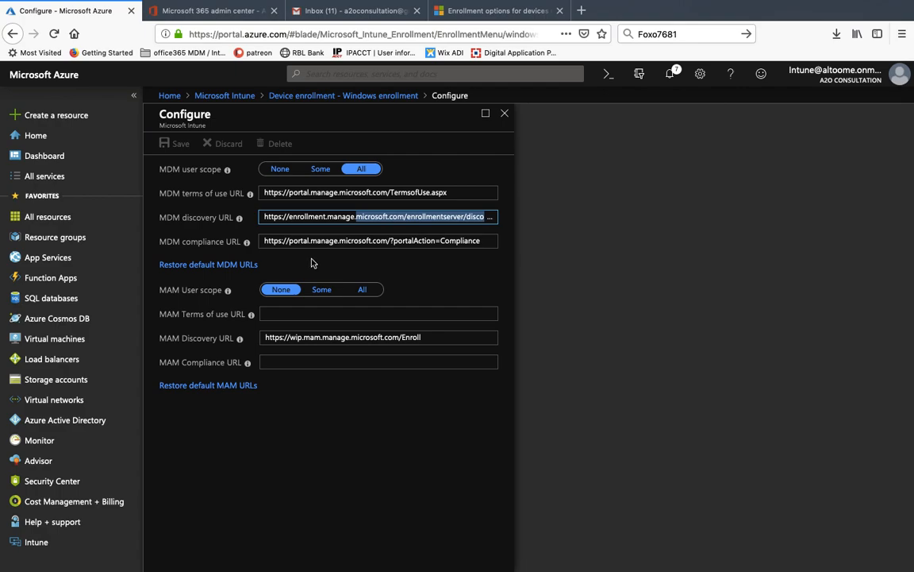
drag(405, 245, 520, 244)
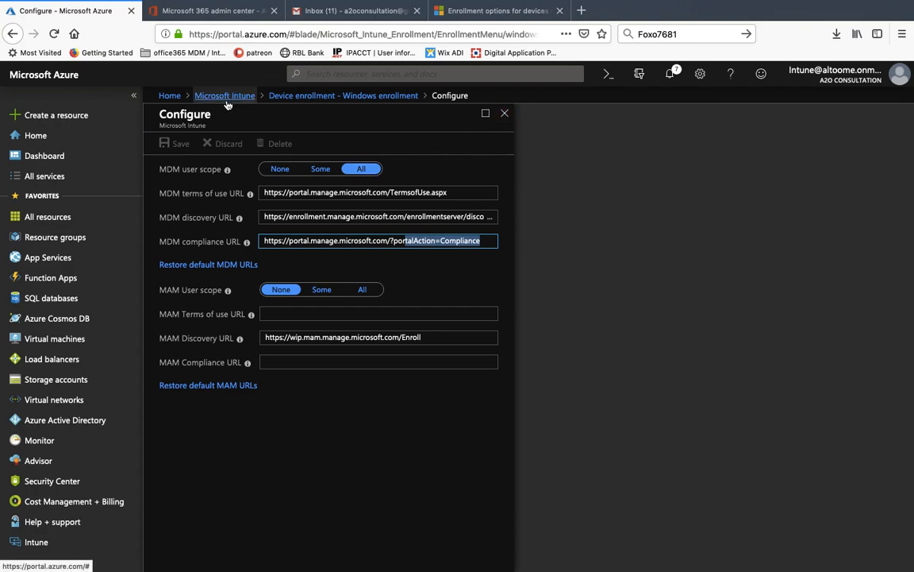
key(ctrl+Right)
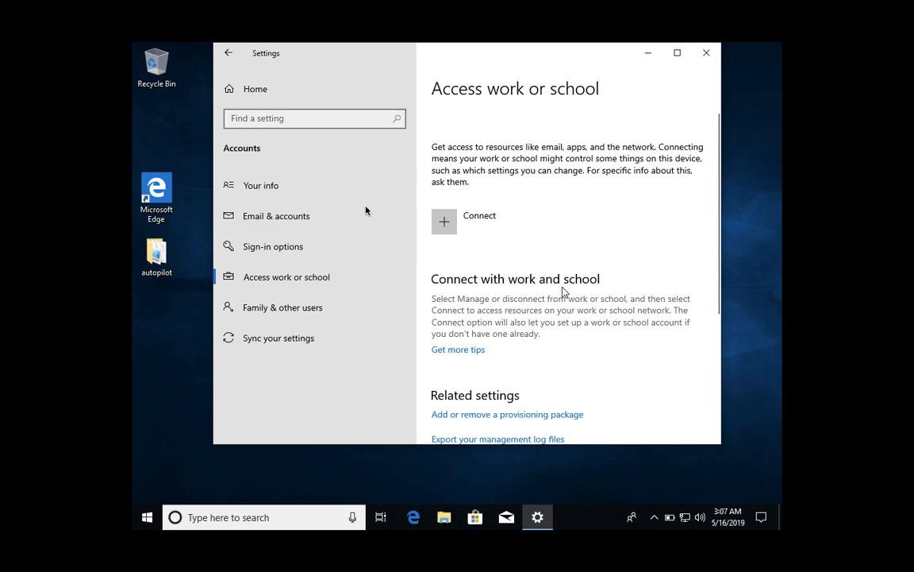
- Start connecting a work or school account from the Access work or school page
click(449, 225)
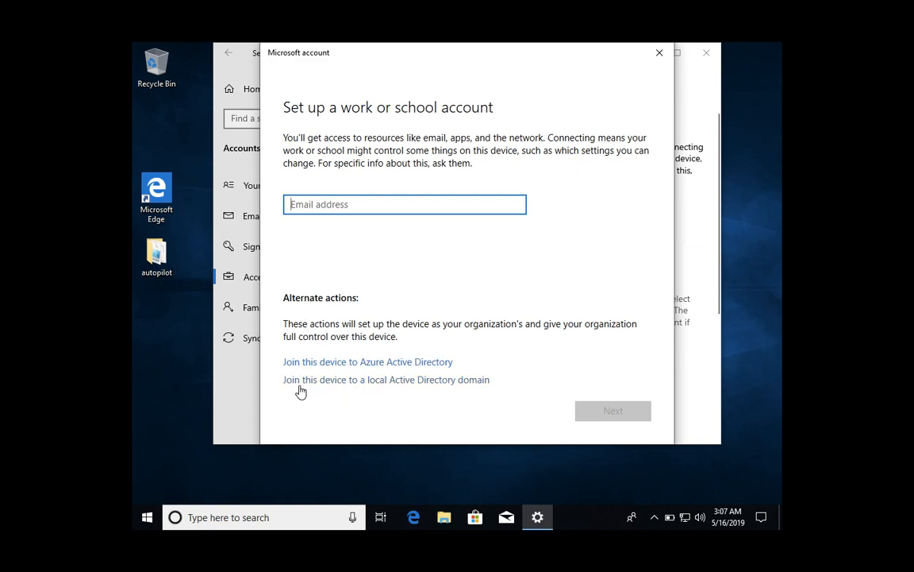
- Choose to join this device to Azure Active Directory and sign in with the work account's e-mail and password
click(401, 365)
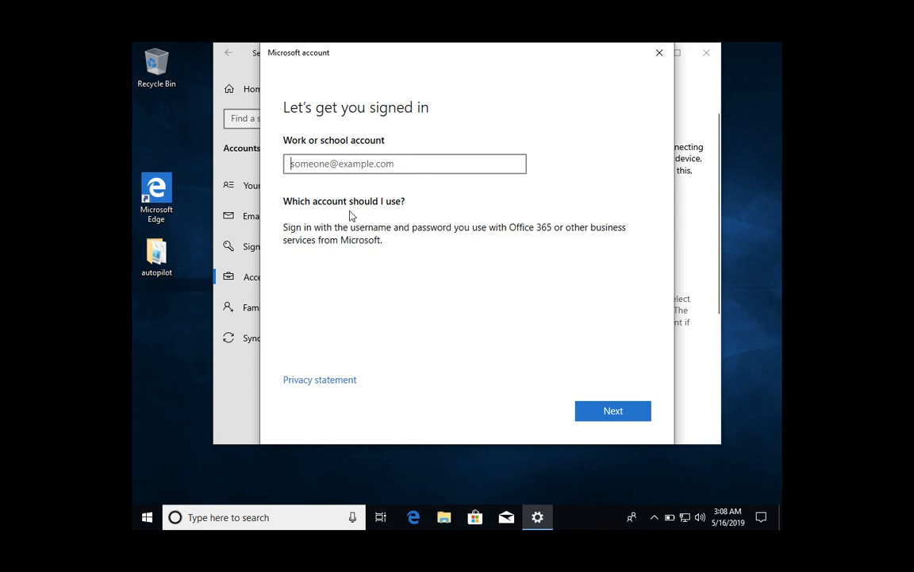
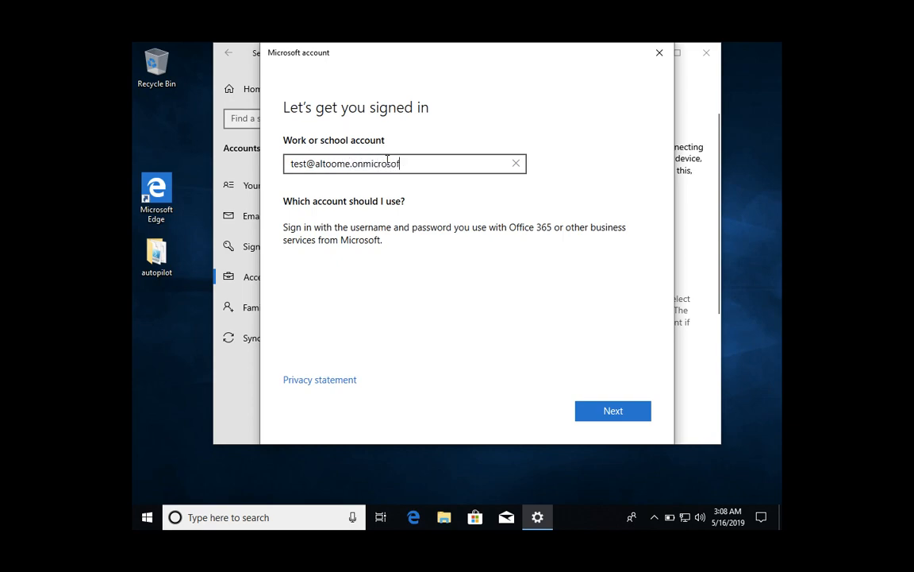
key(Return)
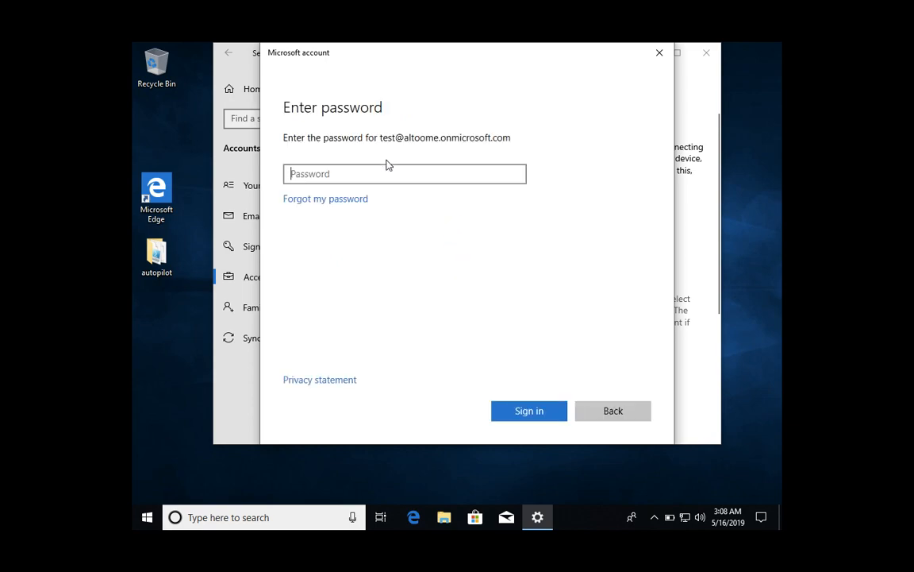
text(•••••••)
key(Return)
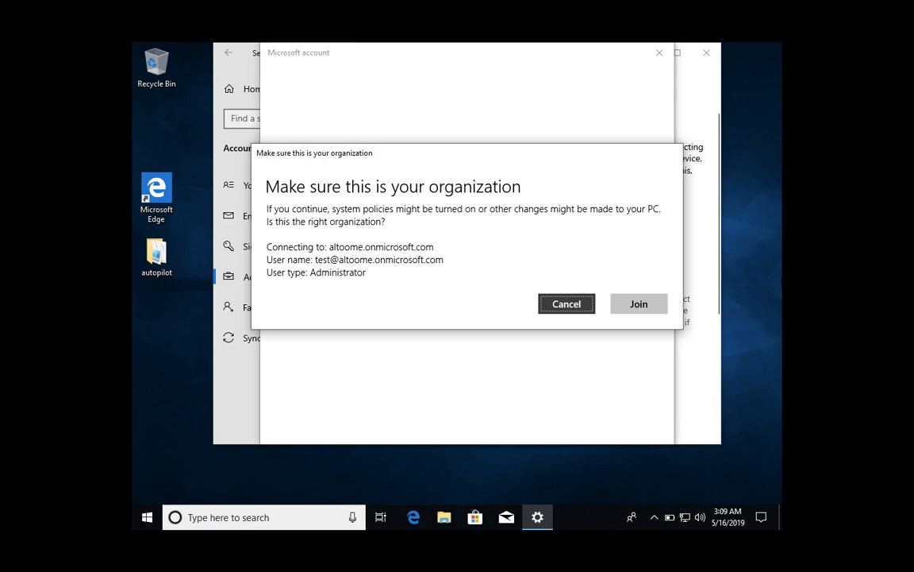
- Confirm joining the organization, finish setup, and expand the A2O Consultation's Azure AD connection
click(644, 313)
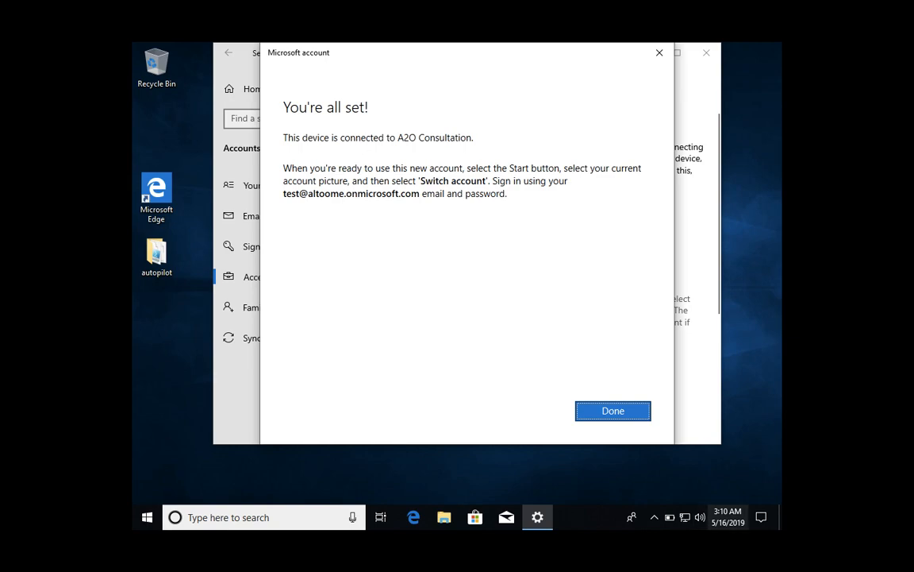
click(621, 412)
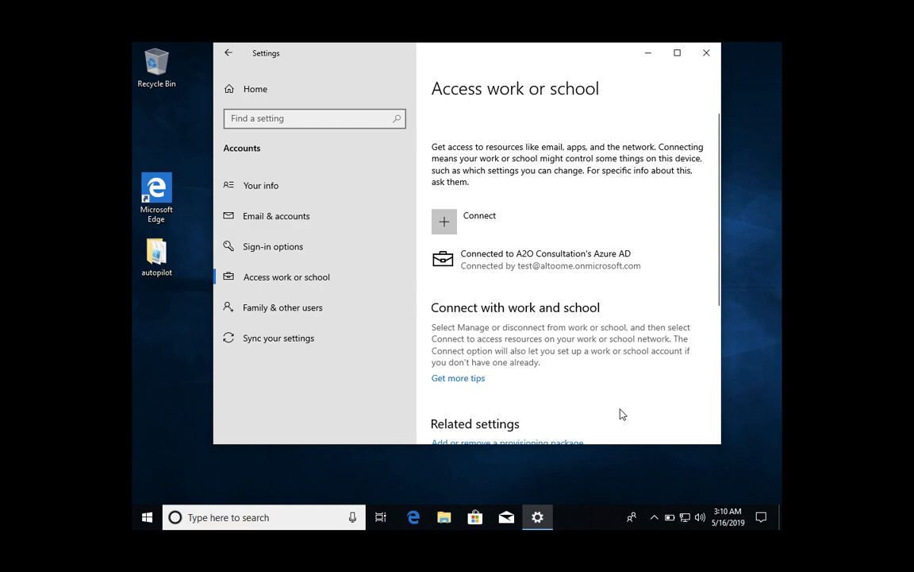
click(532, 269)
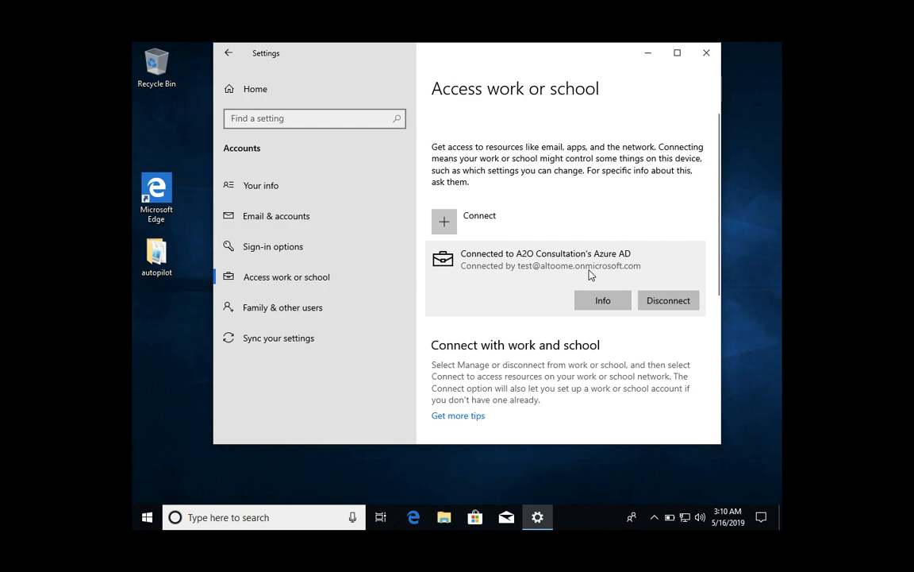
- Open Command Prompt and run whoami to confirm the current user is the local account
click(220, 511)
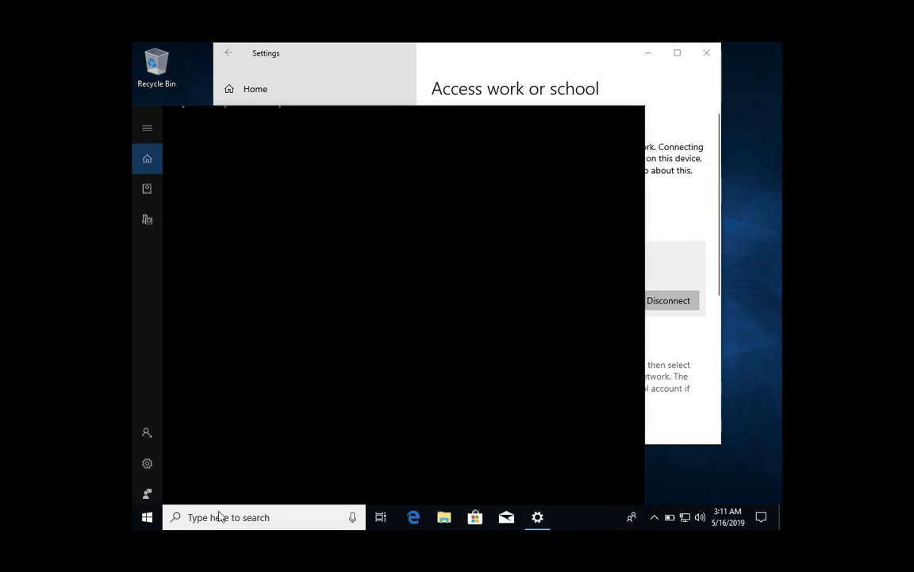
text(cmd)
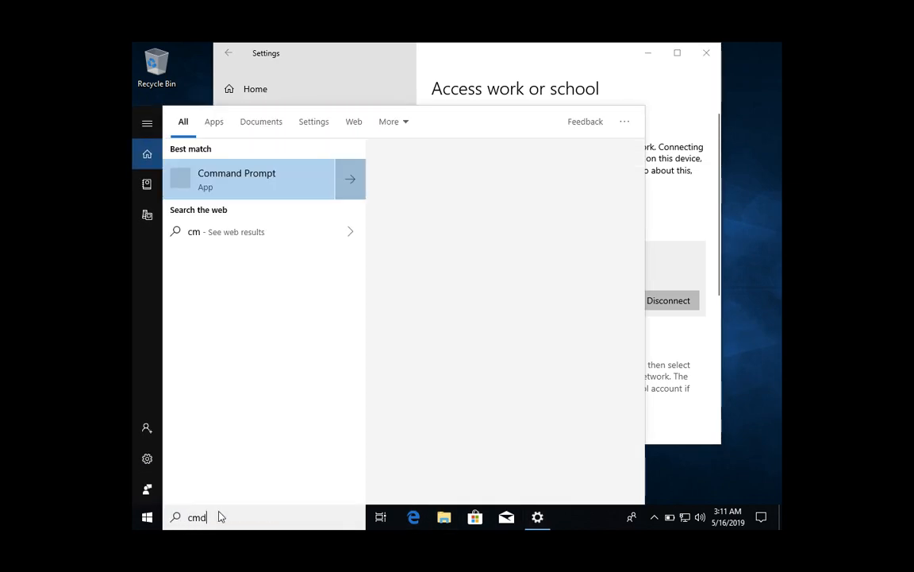
key(Return)
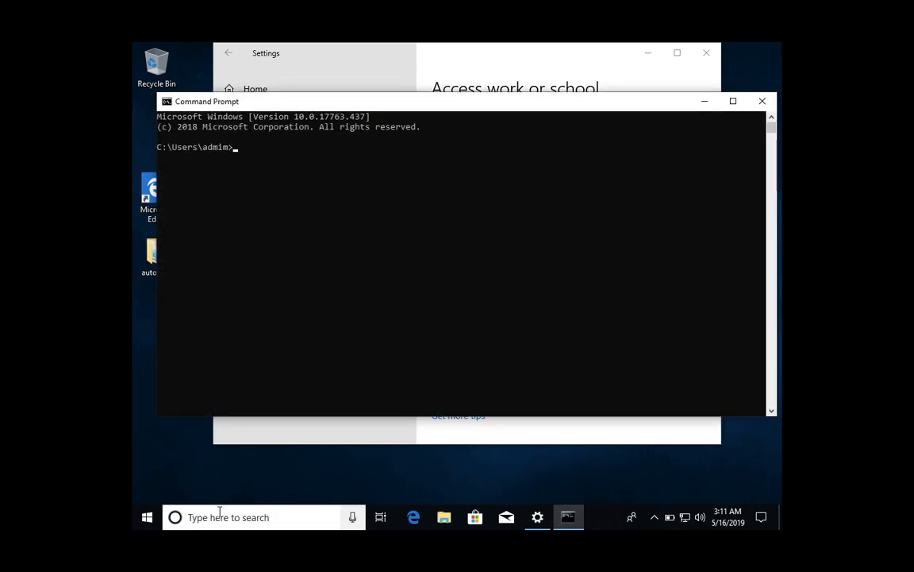
text(whoami)
key(Return)
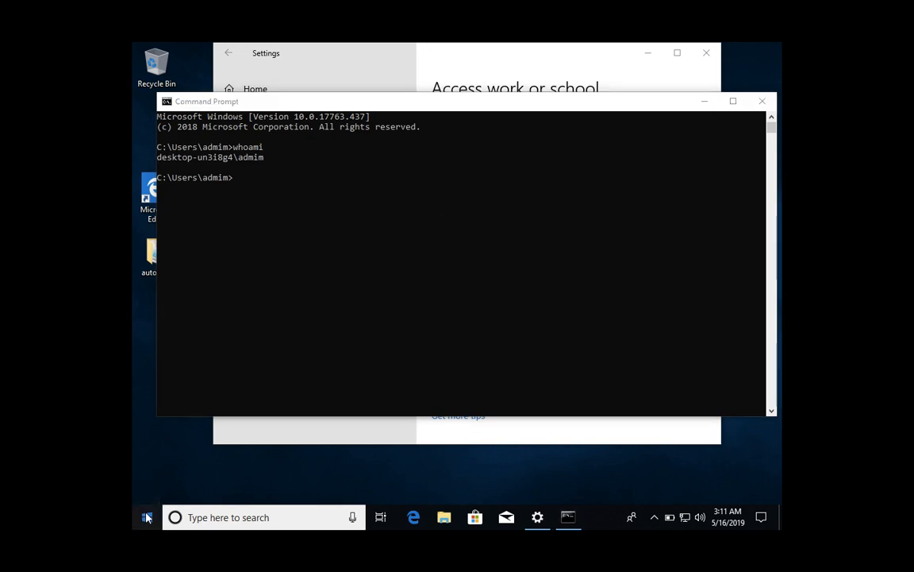
click(147, 517)
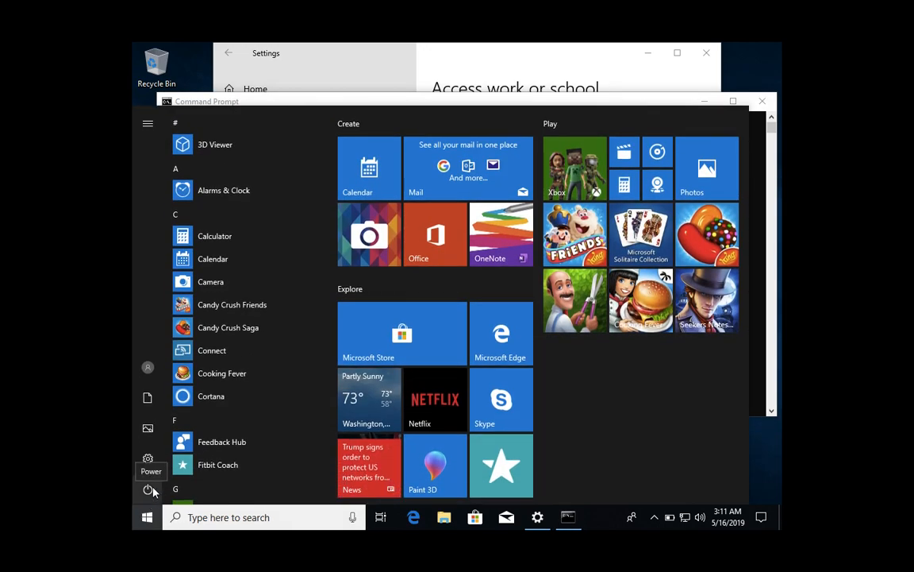
- Switch to Other user and enter the work account's e-mail address and password
click(148, 366)
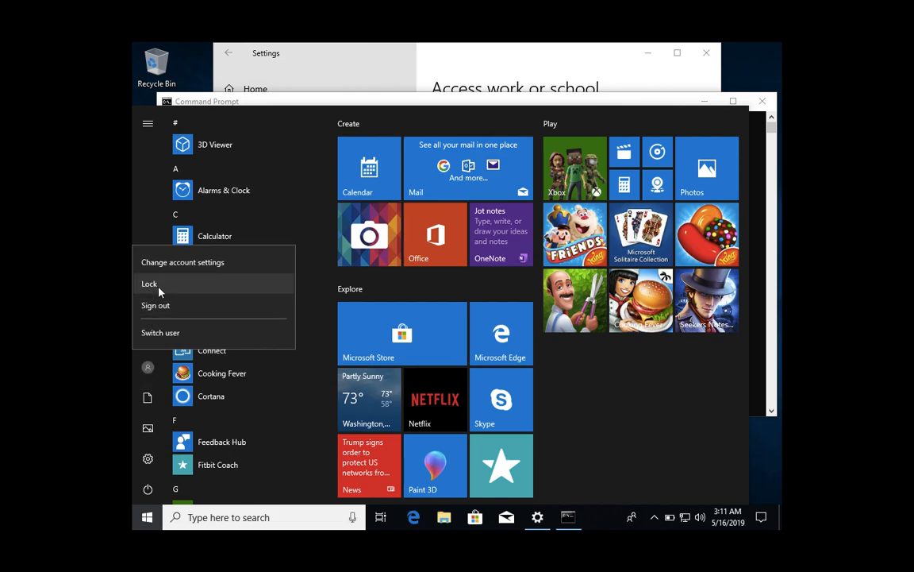
click(162, 333)
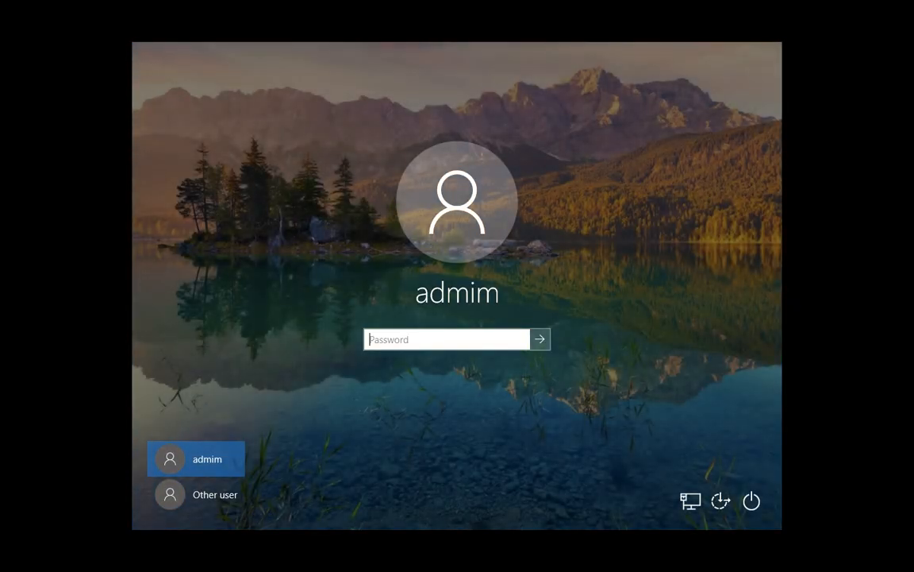
click(188, 496)
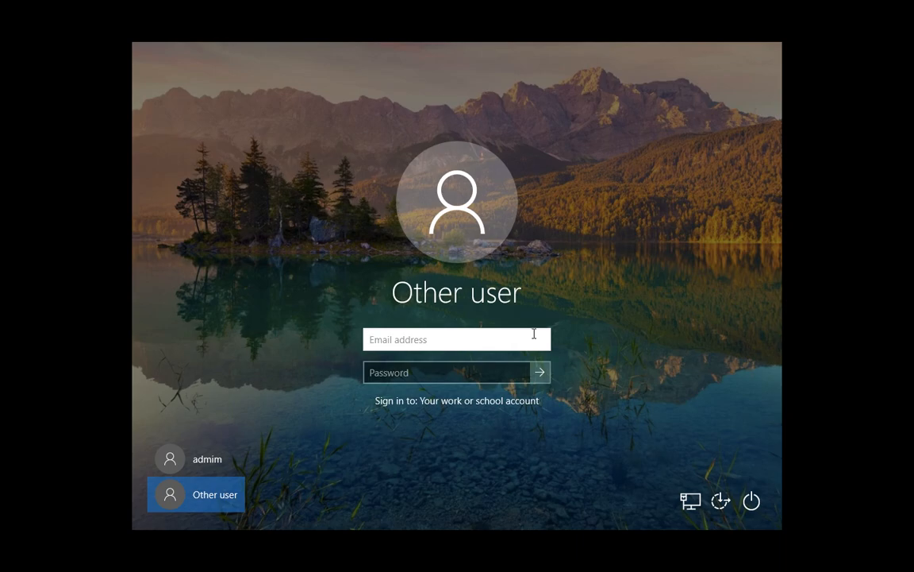
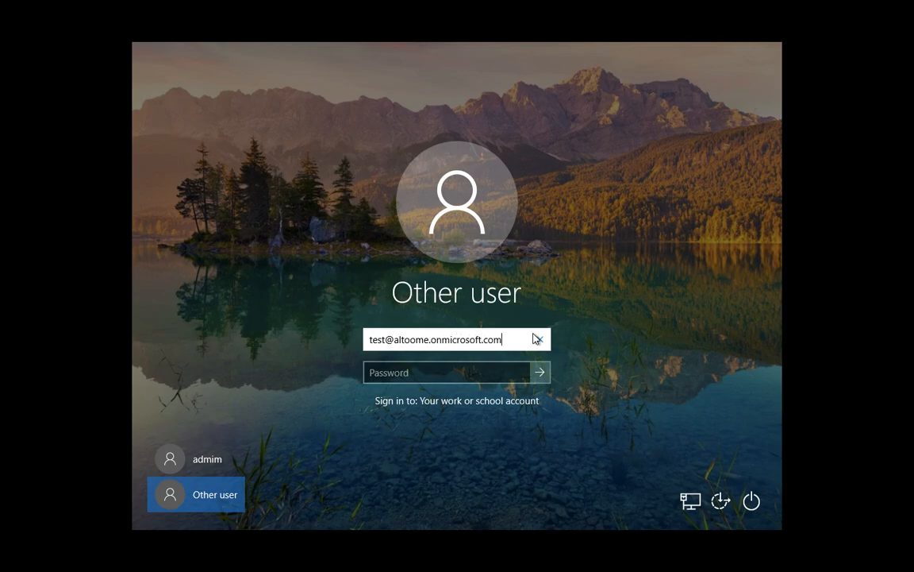
key(Tab)
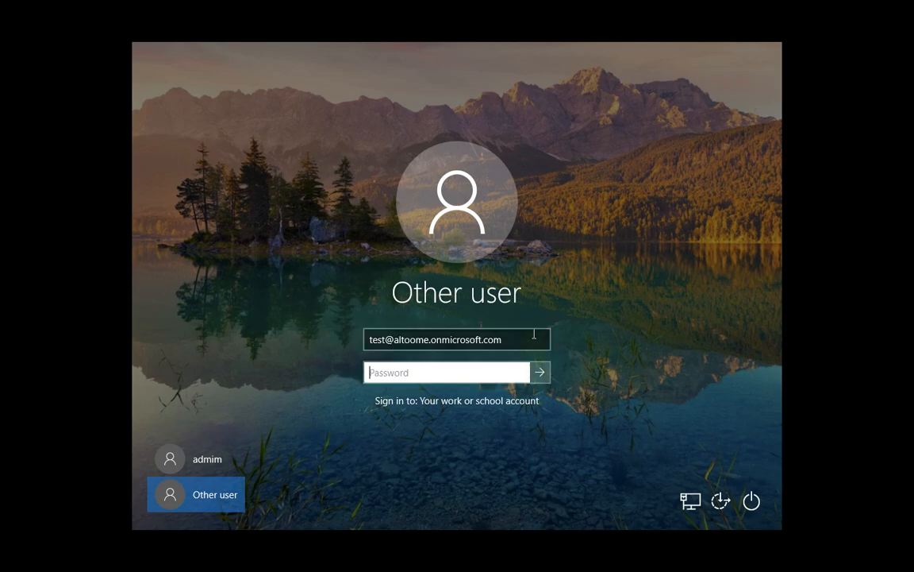
text(********)
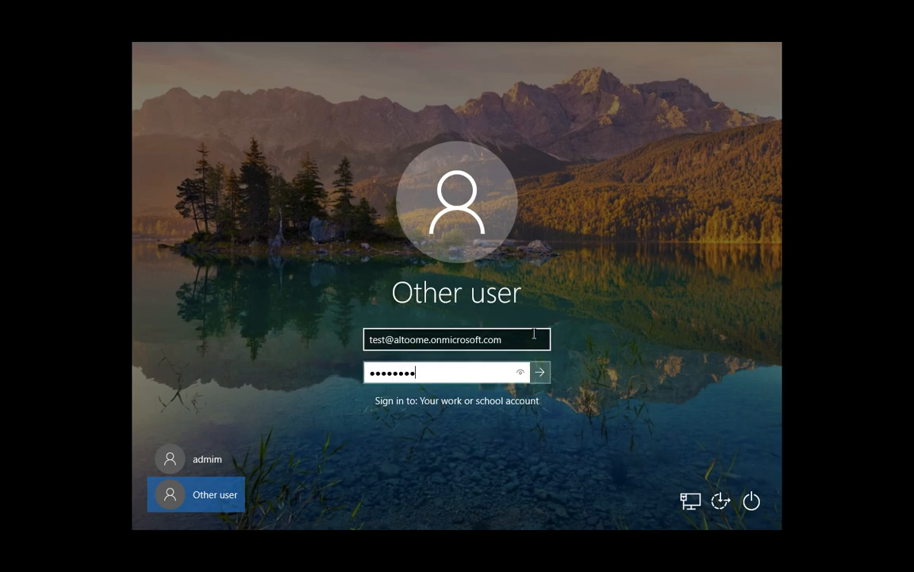
- Submit the work account sign-in and wait for the Windows desktop to load
click(543, 381)
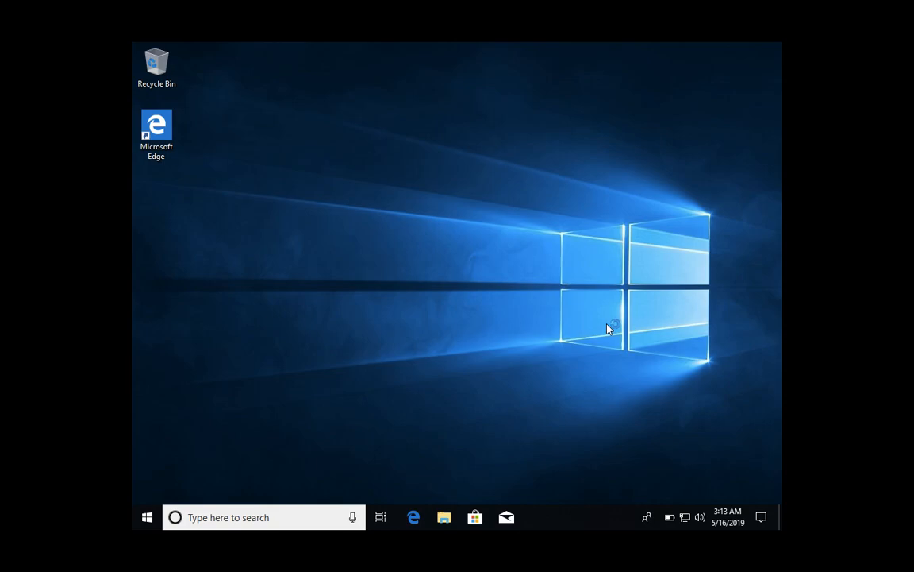
- Search for cmd, open the result, and close the web-search Edge window that appeared
key(super)
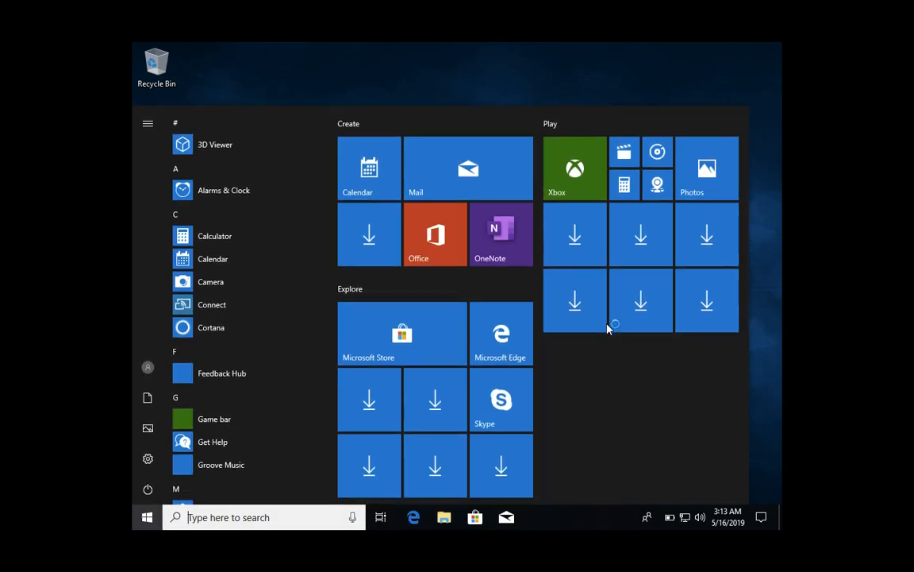
text(c)
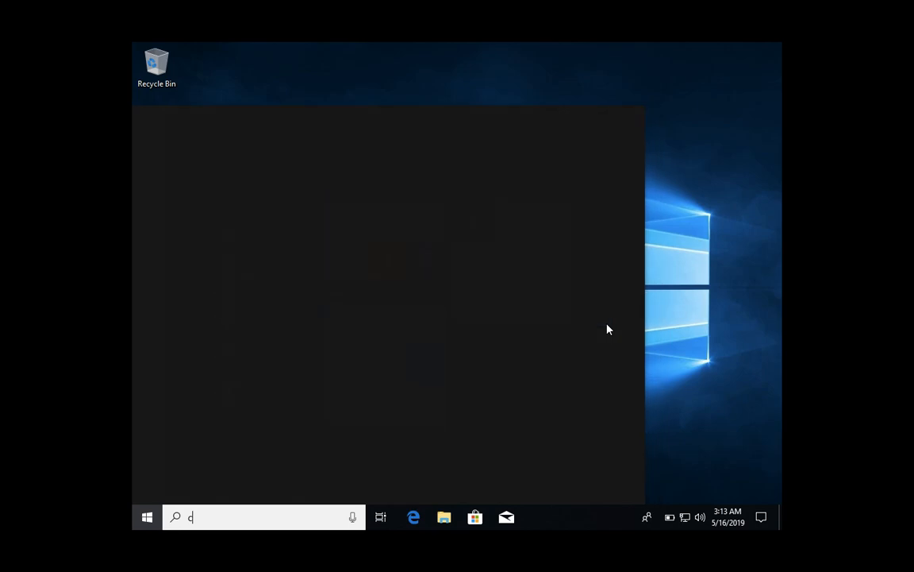
text(md)
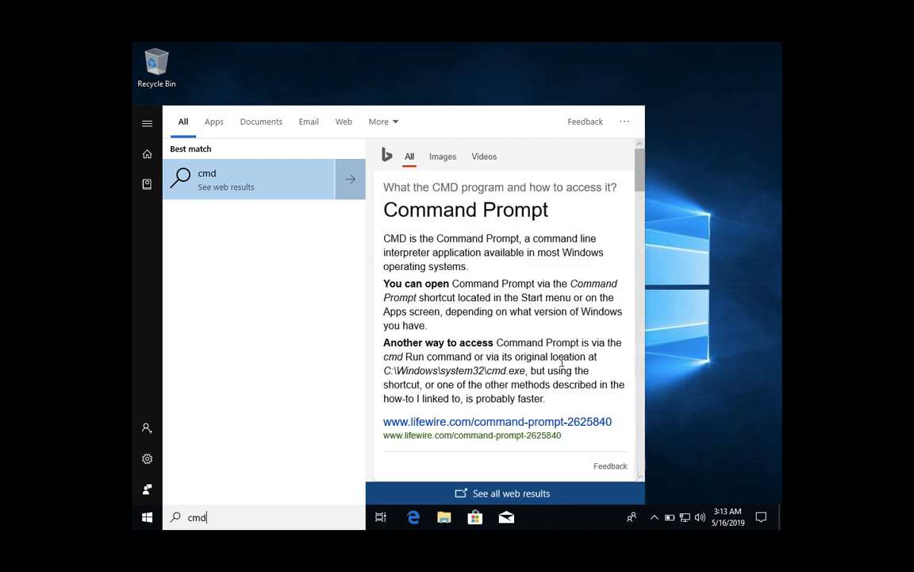
click(278, 195)
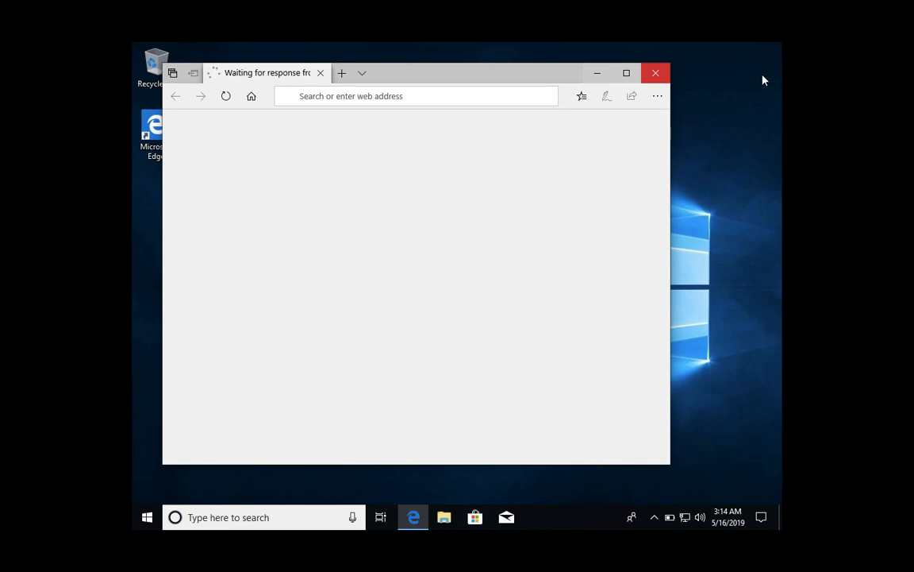
click(657, 73)
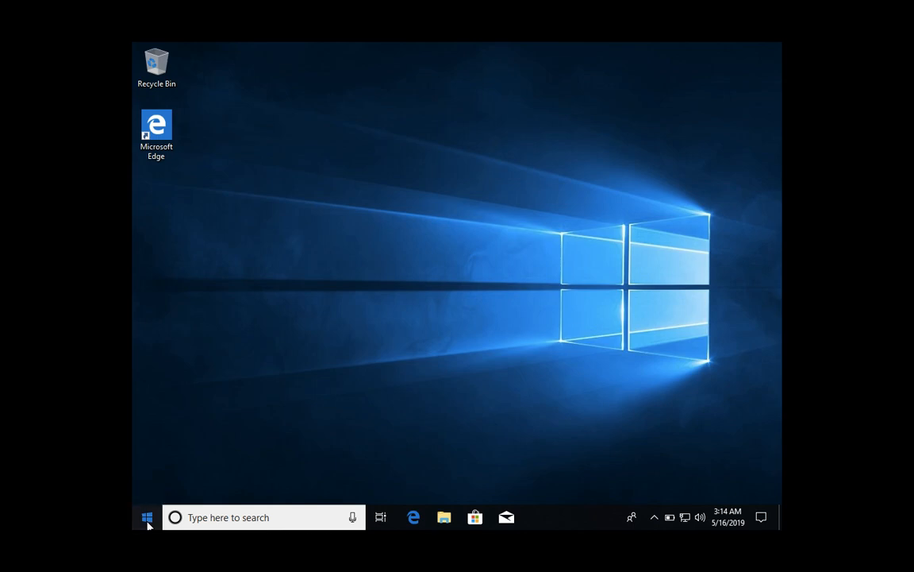
click(148, 520)
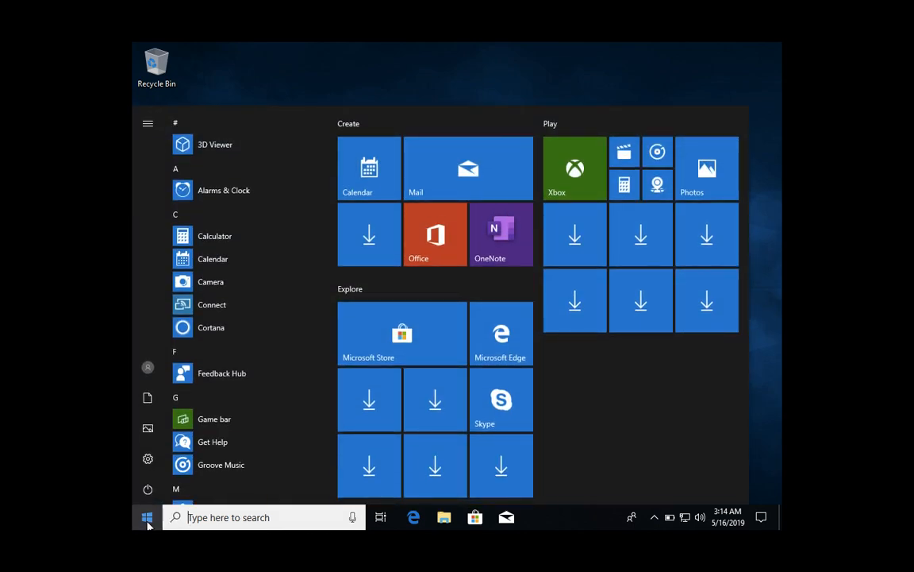
- Open Windows Settings > Accounts to view the signed-in work account's Your info page
click(147, 459)
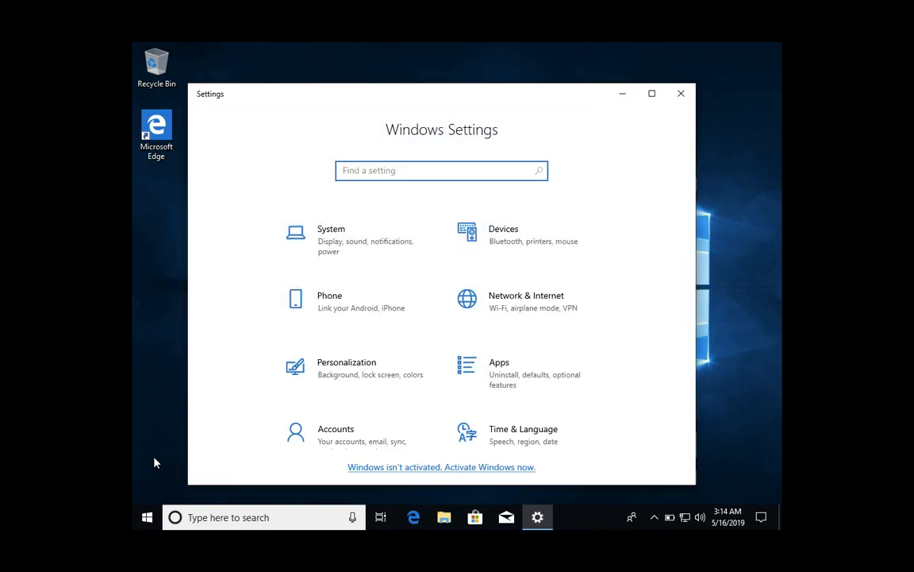
click(331, 432)
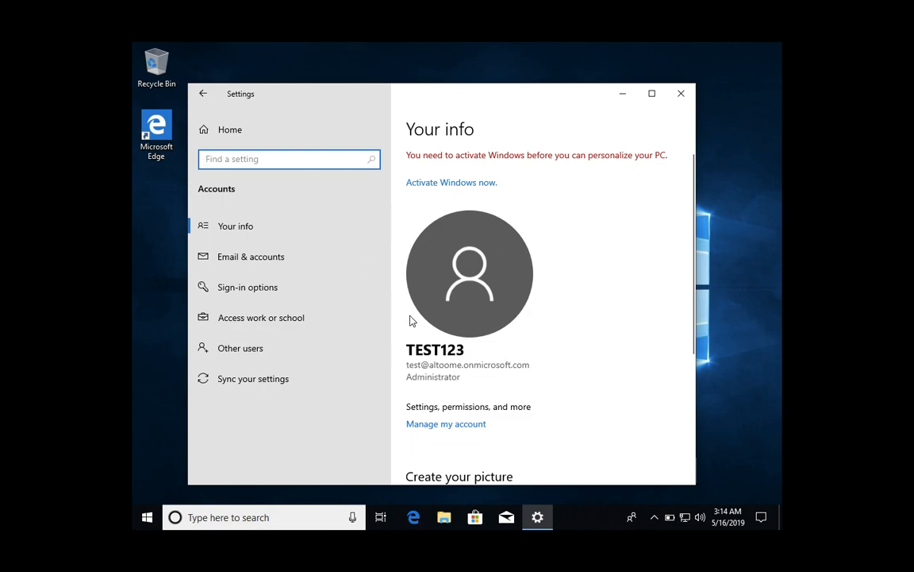
- Open the A2O Consultation Azure AD connection's Info page and review its successful 3:10 AM sync
click(235, 320)
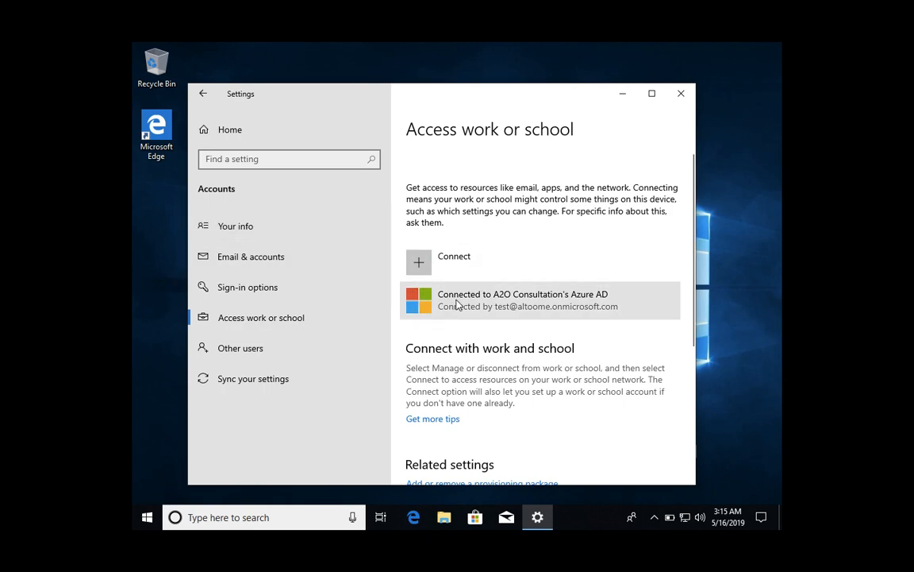
click(421, 305)
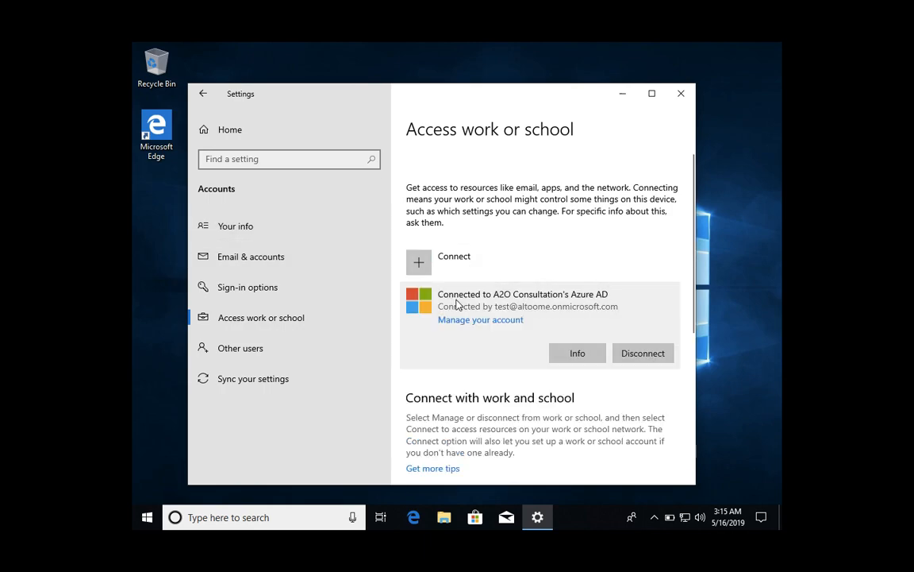
click(586, 357)
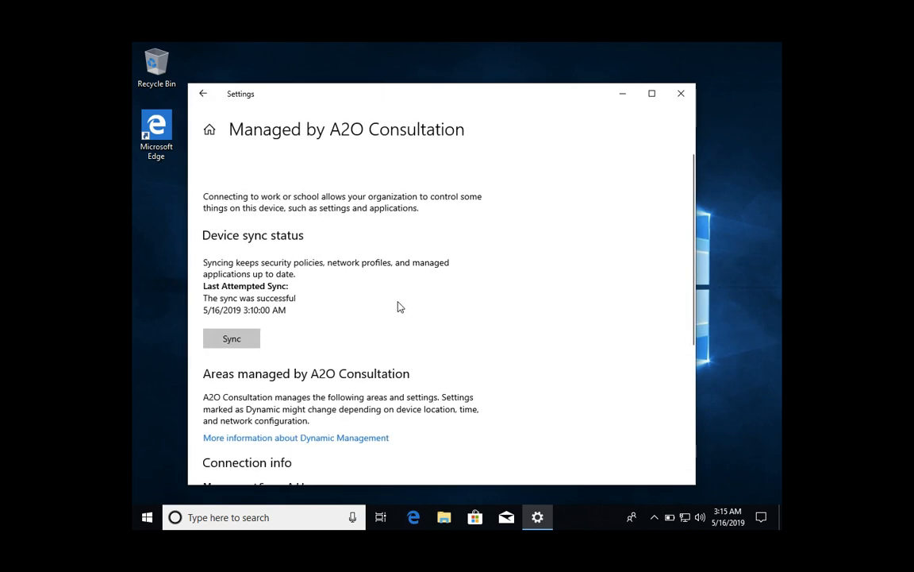
scroll(389, 302, down, 5)
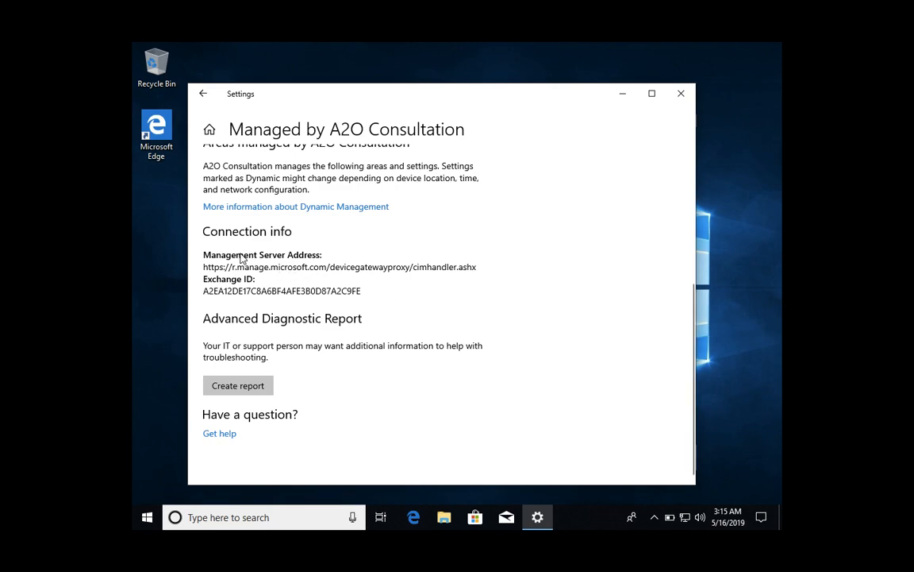
scroll(235, 269, up, 3)
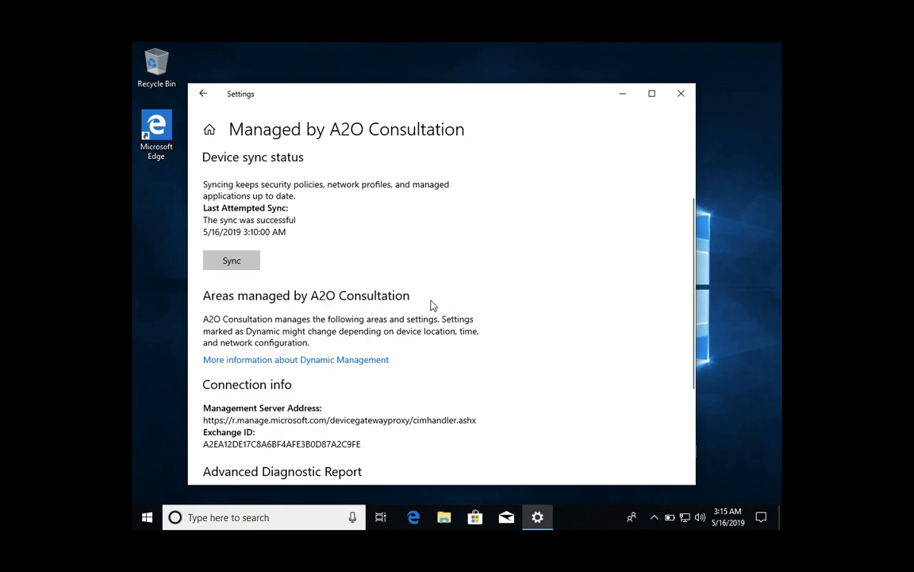
scroll(431, 305, down, 4)
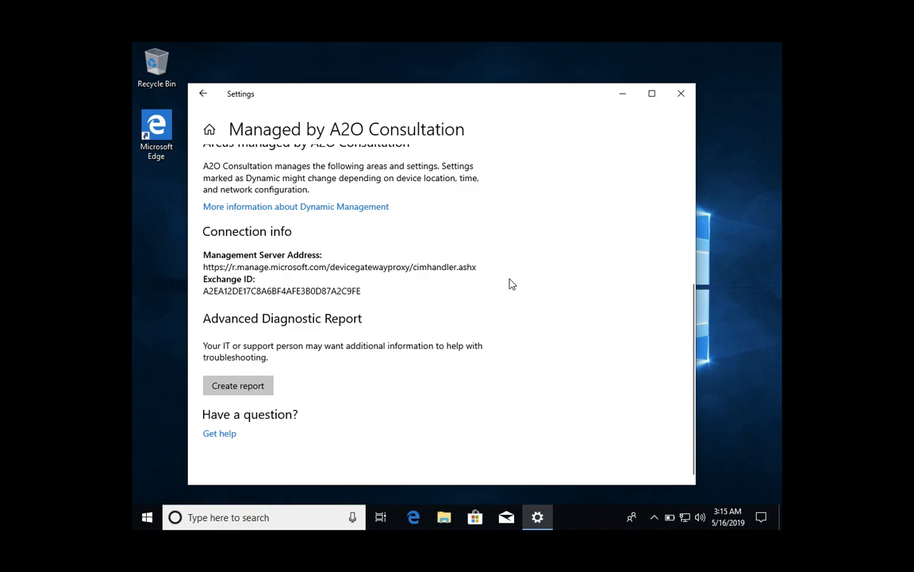
- Return to Access work or school and expand the A2O Consultation Azure AD connection to show Info and Disconnect
click(205, 95)
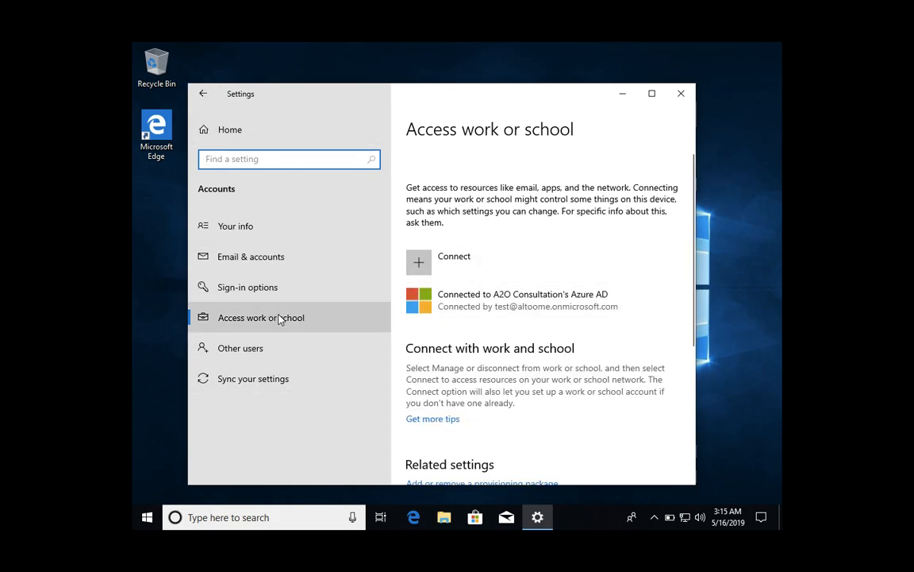
click(505, 306)
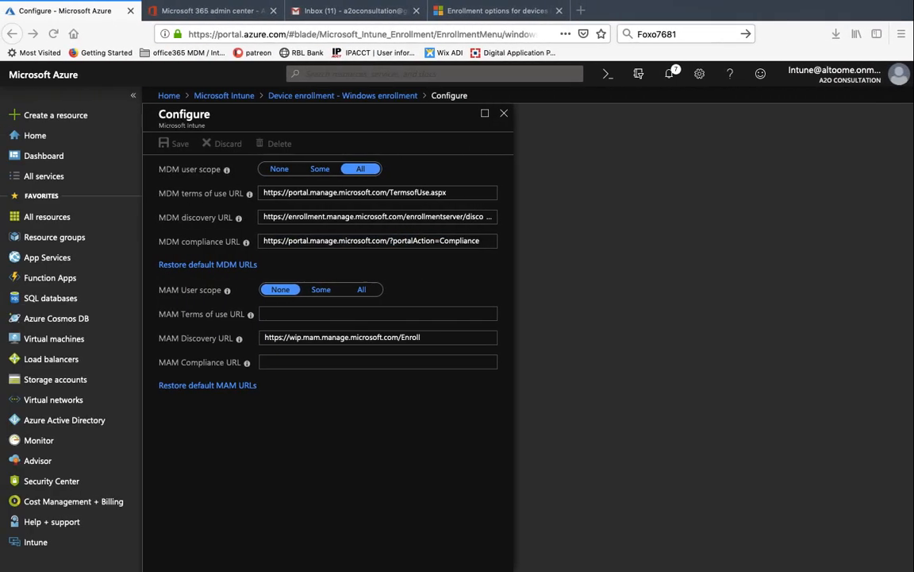
- Go to Intune's Devices > All devices list, which shows the MDM-managed test_Windows device
drag(481, 240, 394, 241)
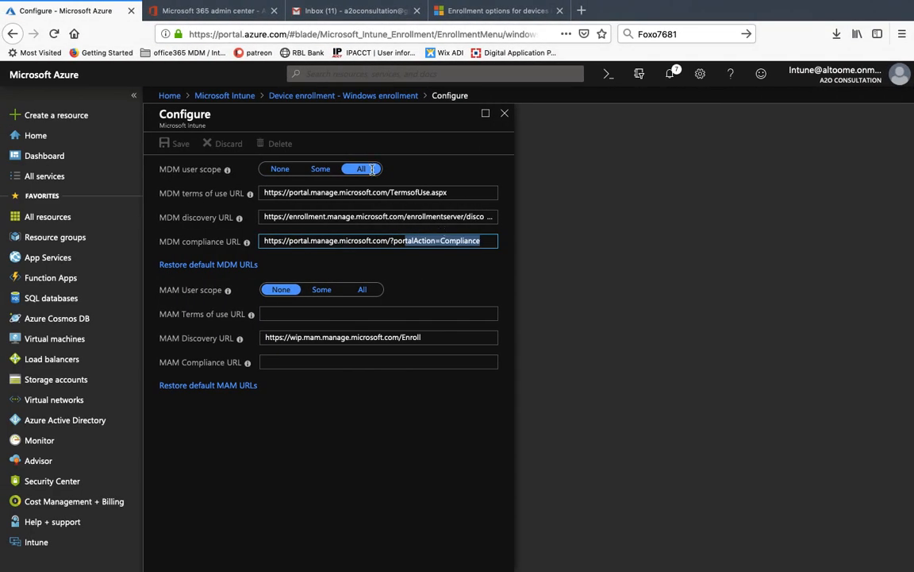
click(242, 99)
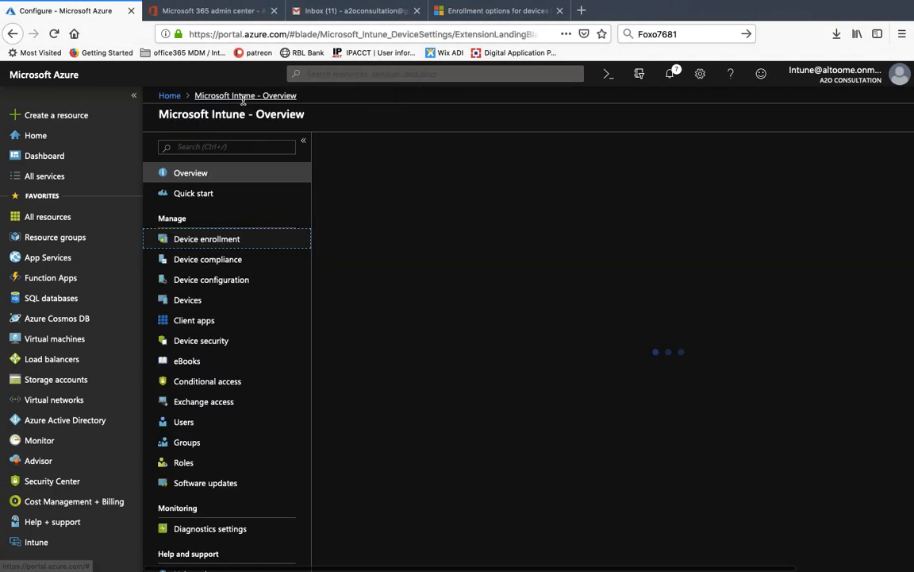
click(199, 301)
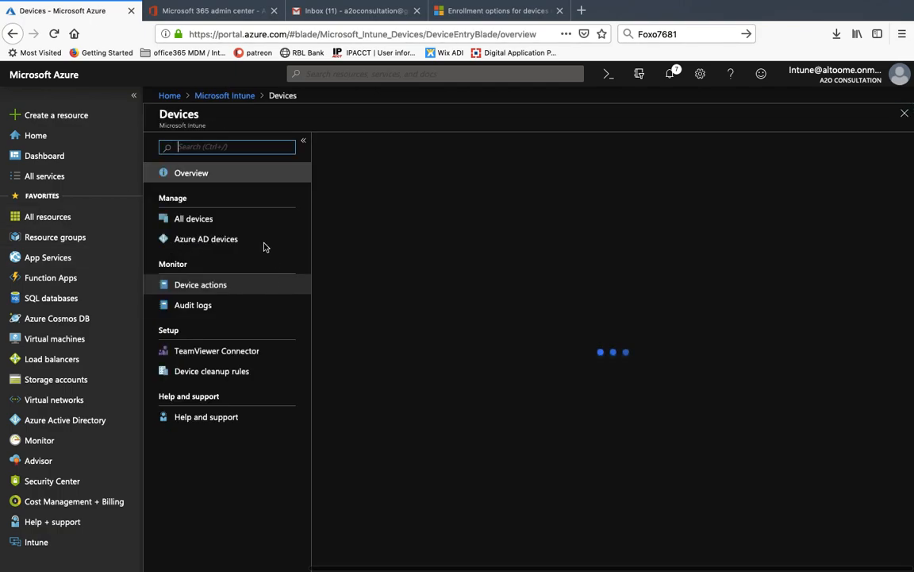
click(181, 219)
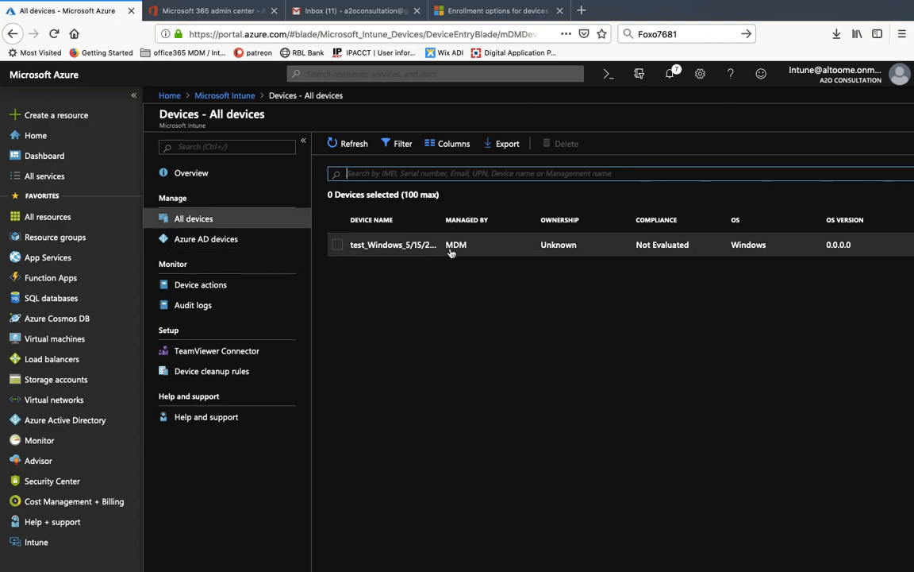
click(643, 247)
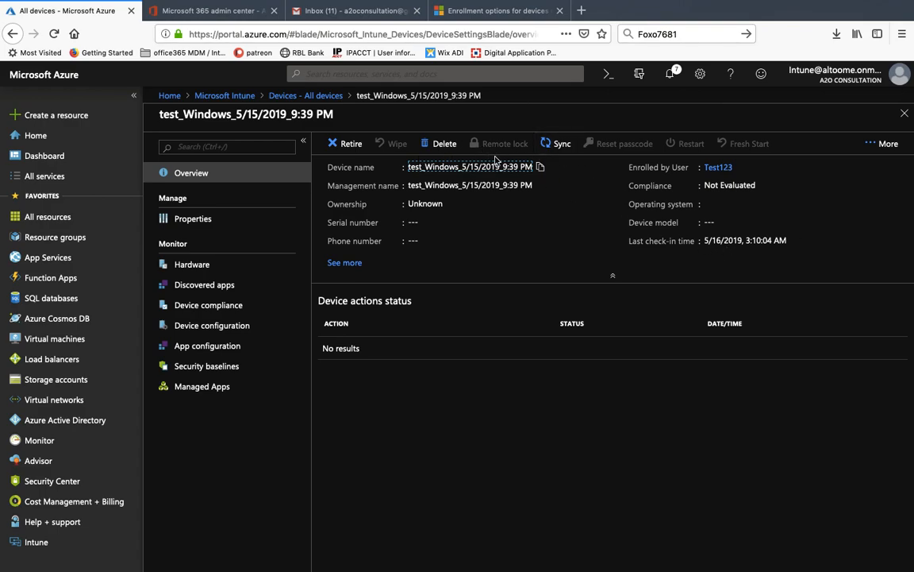
click(218, 305)
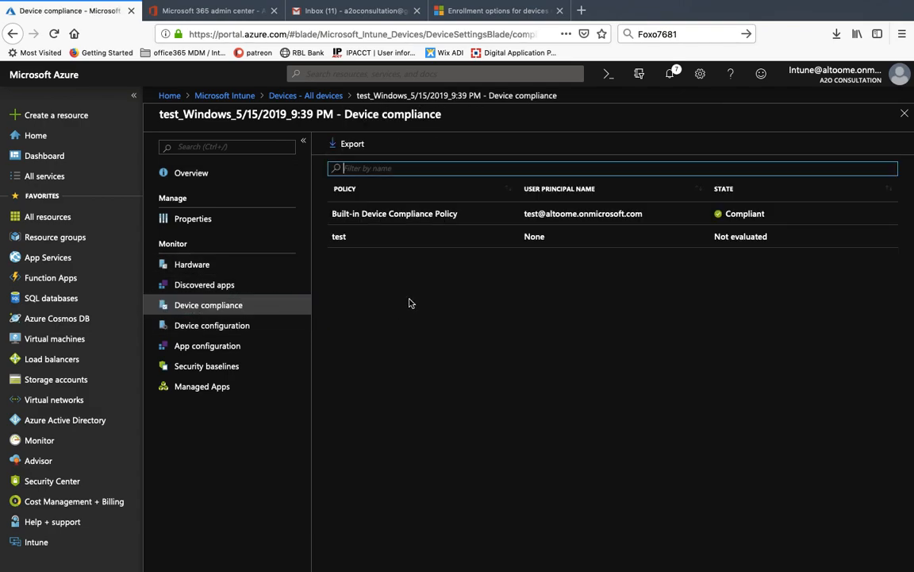
click(698, 240)
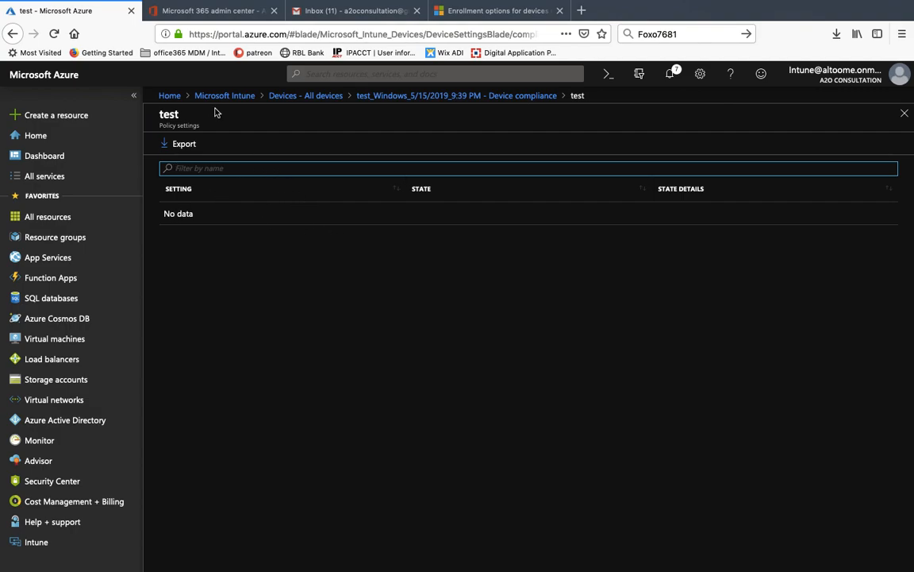
click(390, 97)
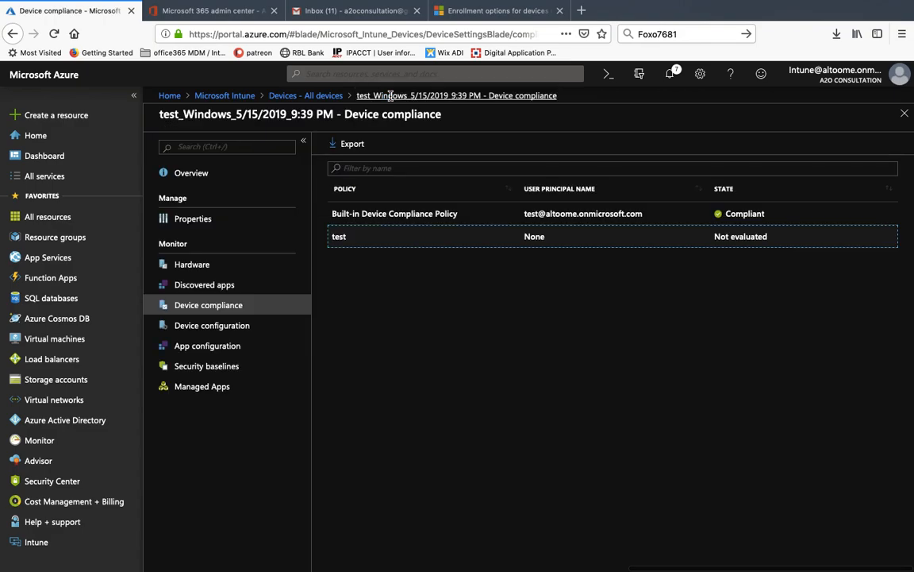
click(329, 98)
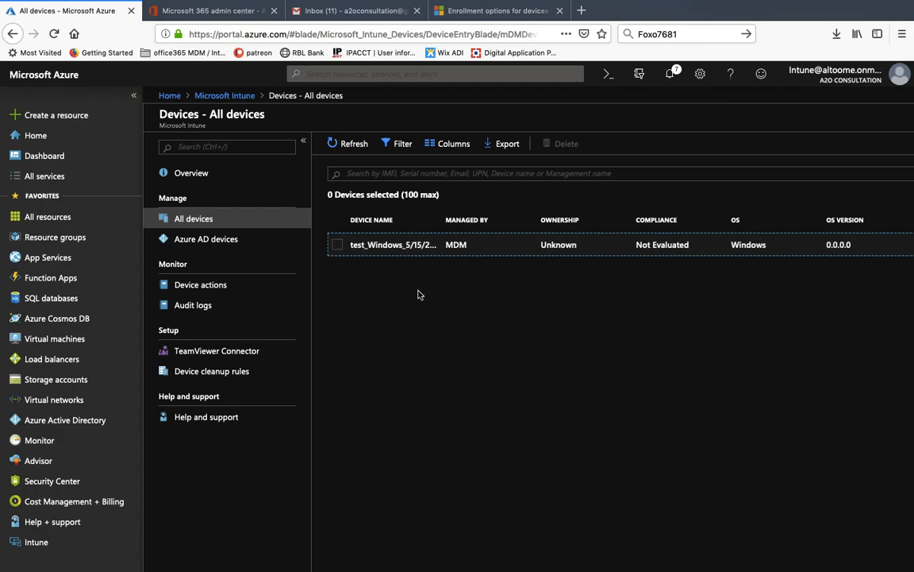
- Delete the version 1.0 device record from the Azure AD devices list
click(205, 239)
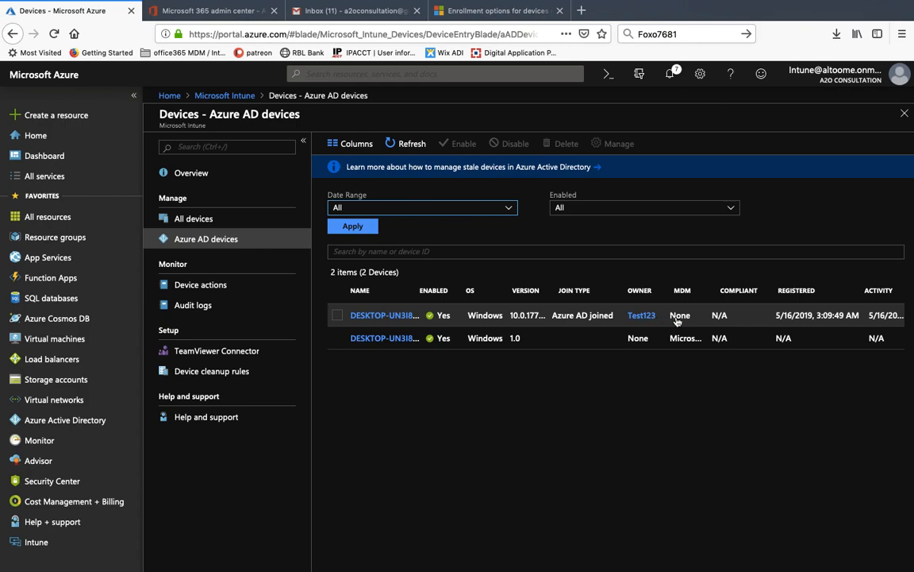
click(338, 338)
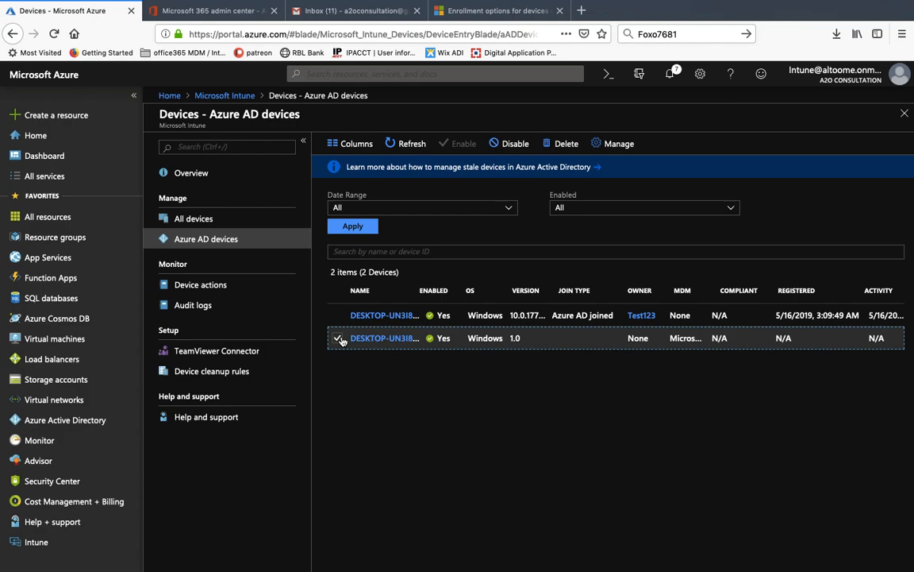
click(563, 144)
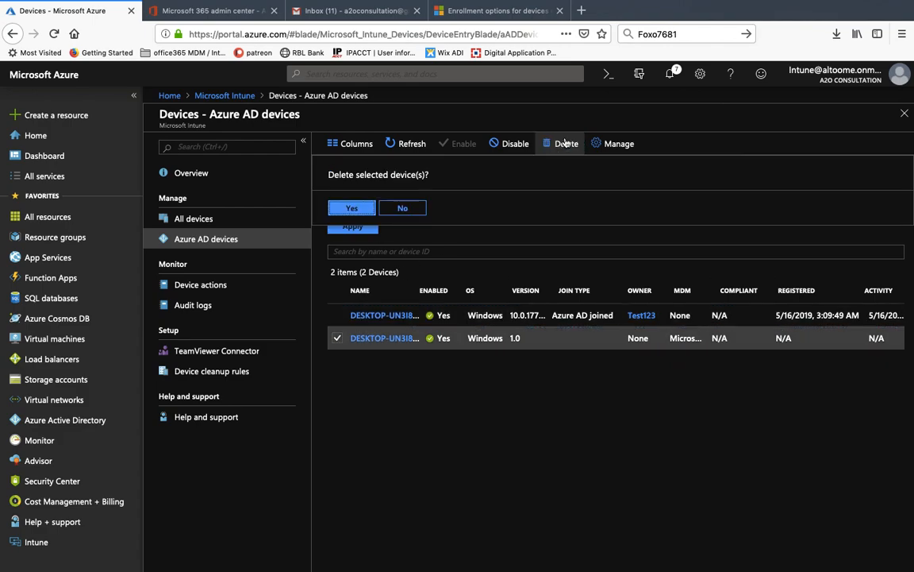
click(375, 207)
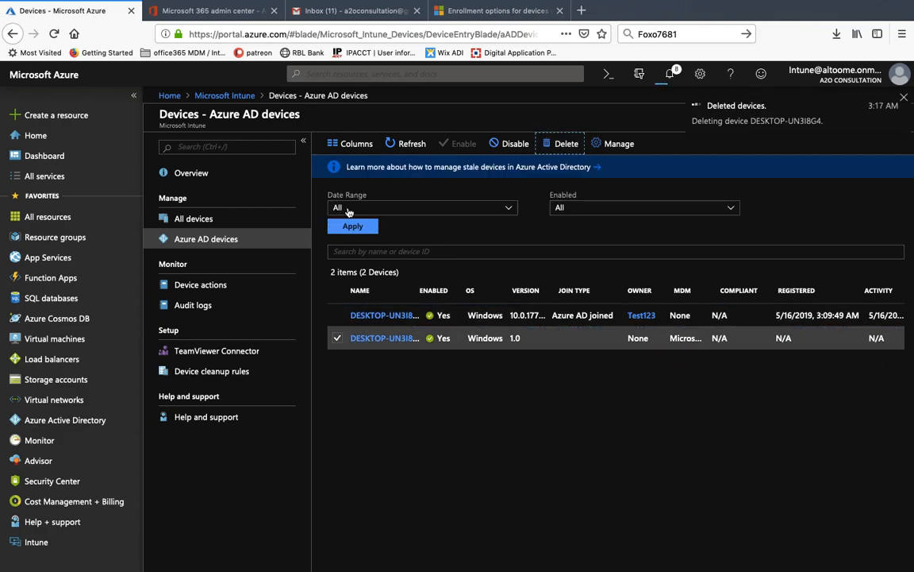
- Open DESKTOP-UN3I8G4's device details and check that no BitLocker key is stored
click(377, 316)
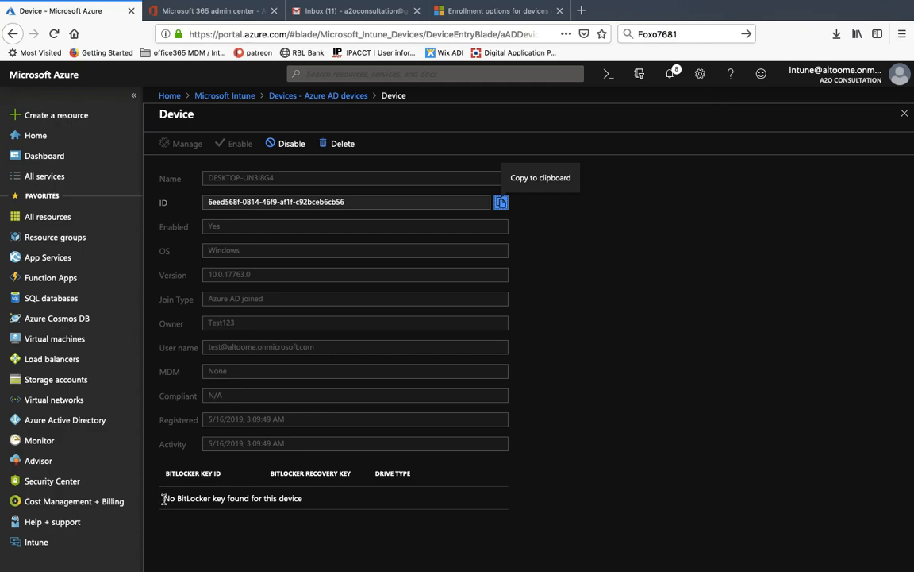
drag(166, 503, 312, 502)
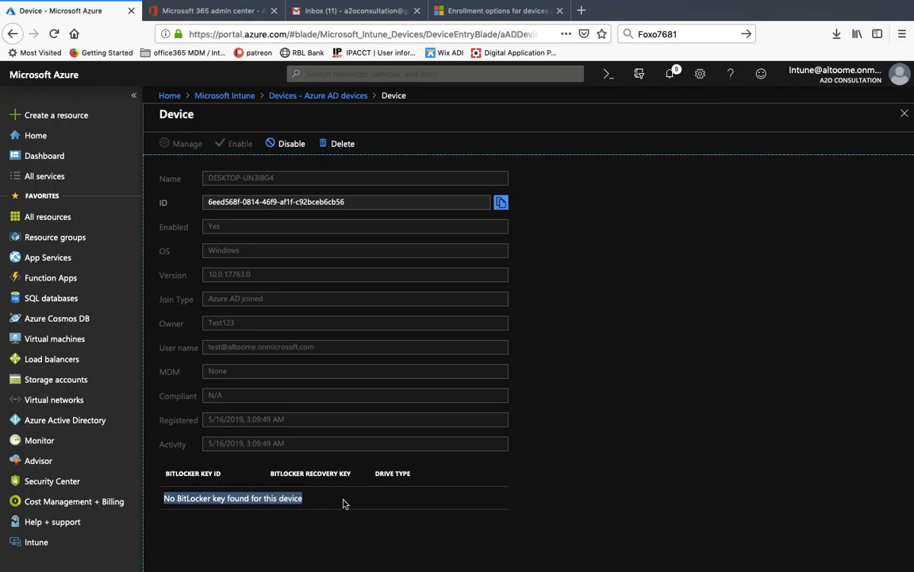
click(344, 502)
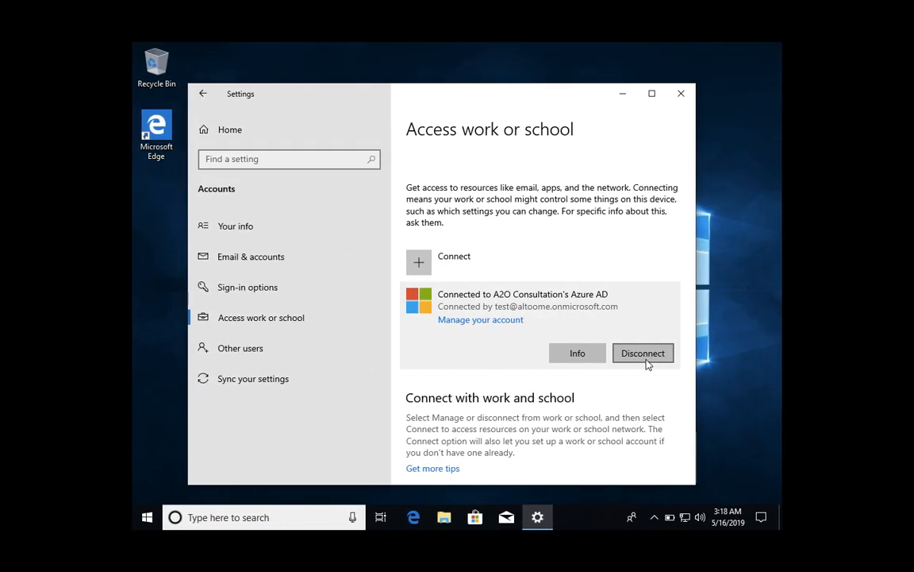
- Confirm disconnecting the PC from A2O Consultation's Azure AD
click(645, 354)
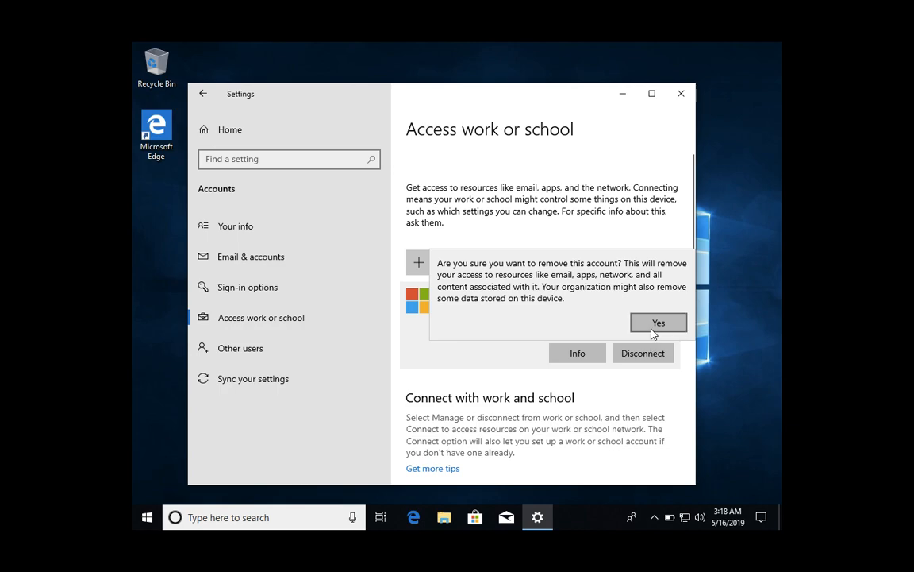
click(653, 325)
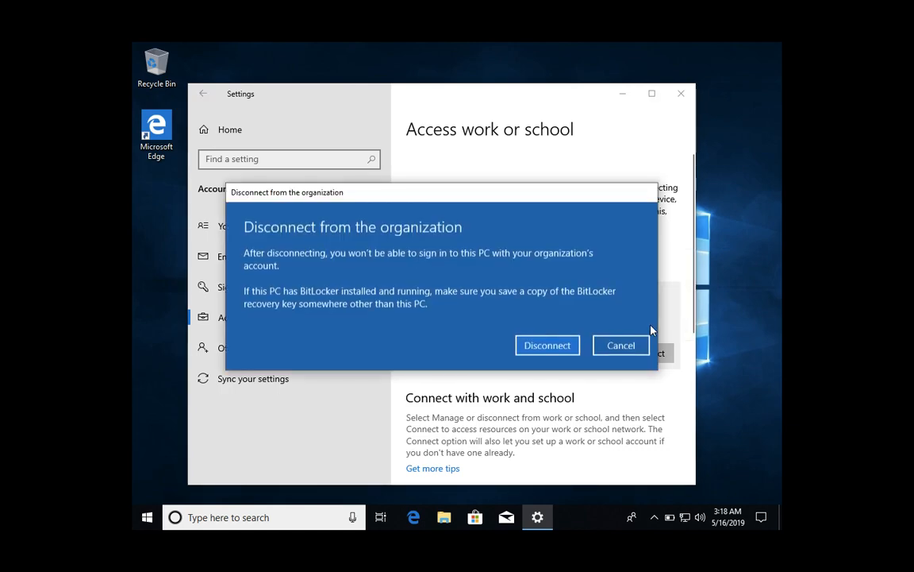
click(561, 349)
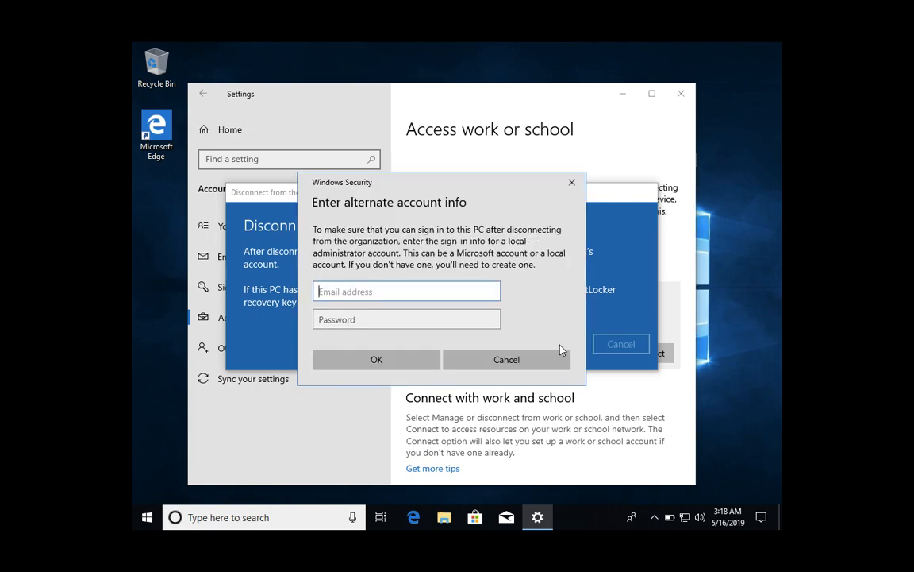
- Authenticate with the local administrator account's username and password, then return to the Azure portal
text(admin)
key(BackSpace)
text(m)
key(Tab)
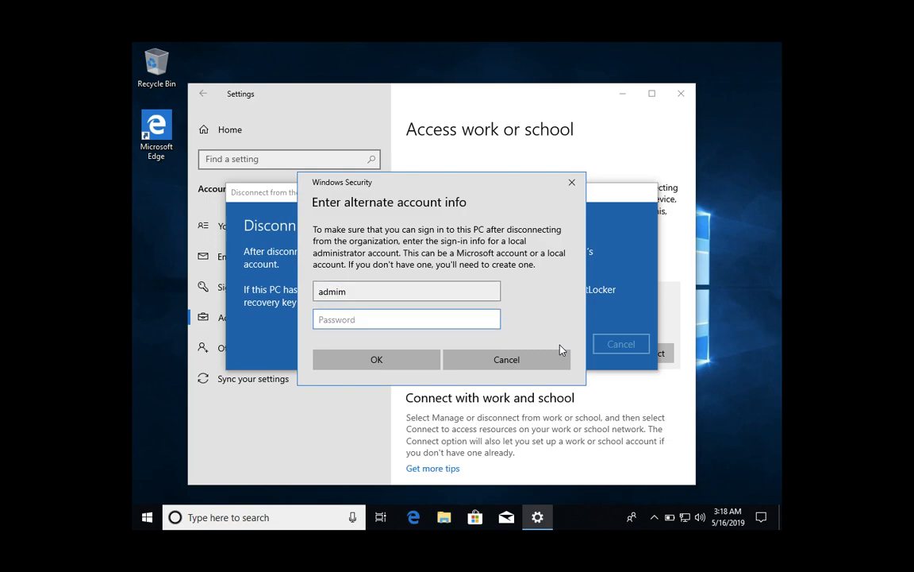
text(admin123)
key(Return)
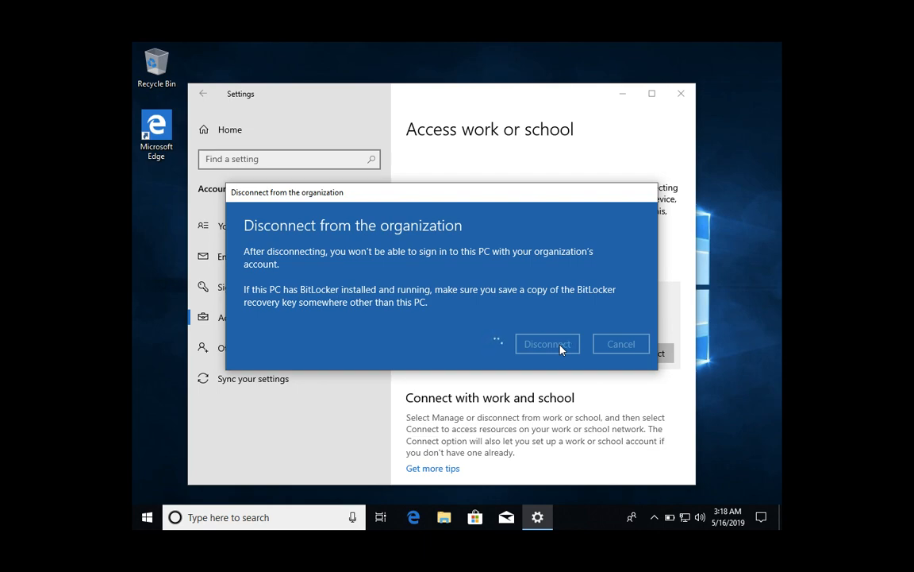
key(ctrl+Left)
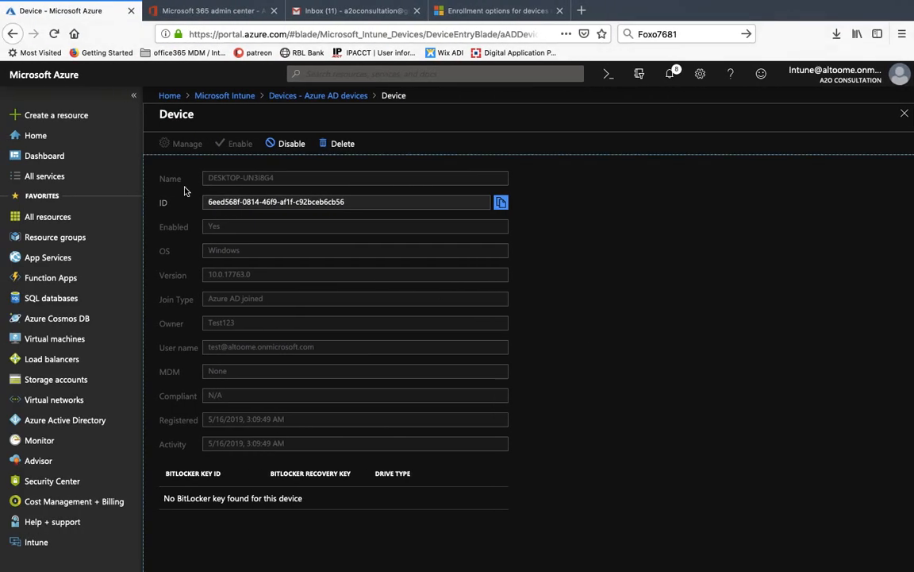
- Set a device cleanup rule deleting devices not checked in for 90 days
click(229, 99)
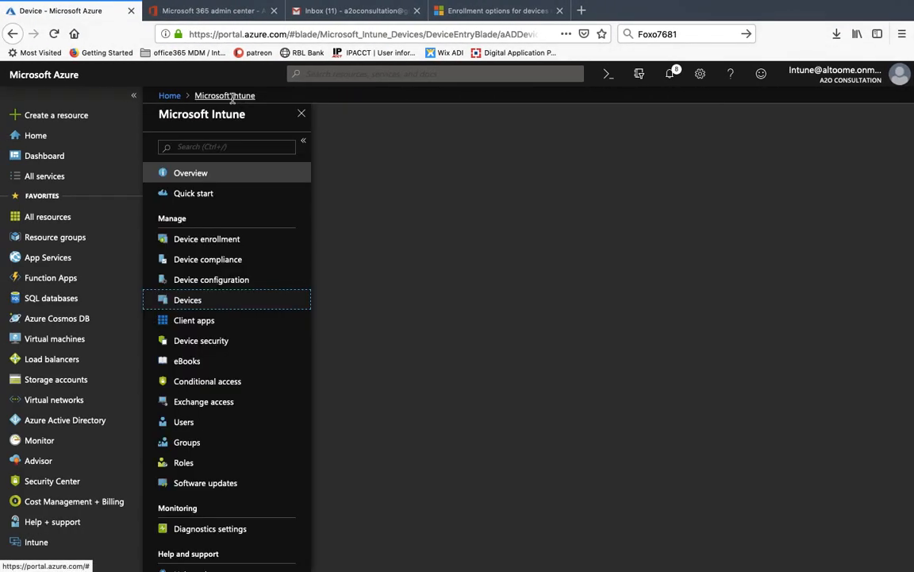
click(185, 305)
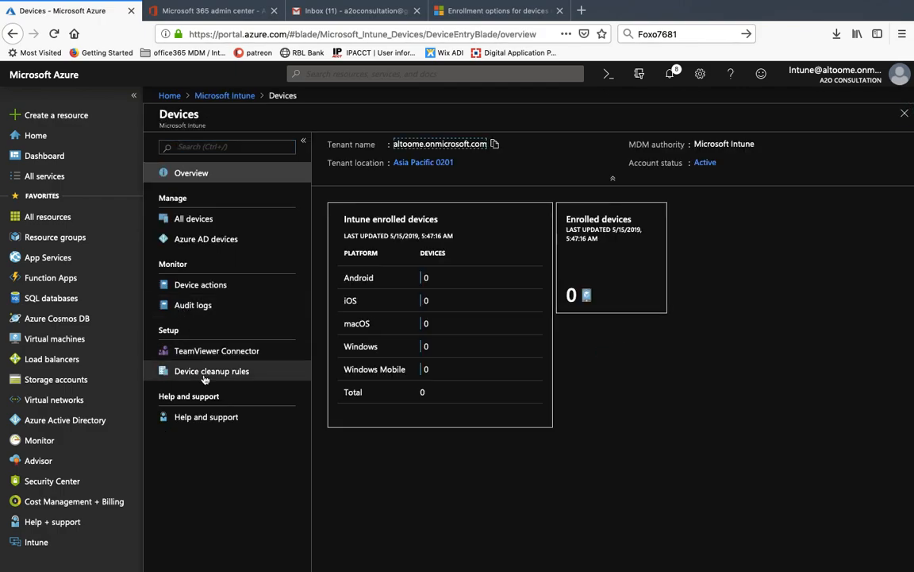
click(205, 373)
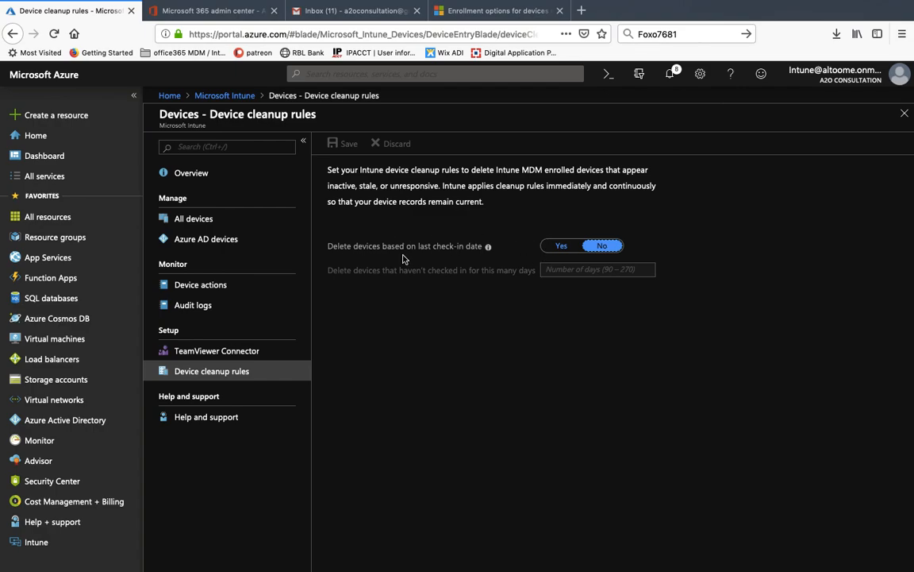
click(561, 246)
click(556, 272)
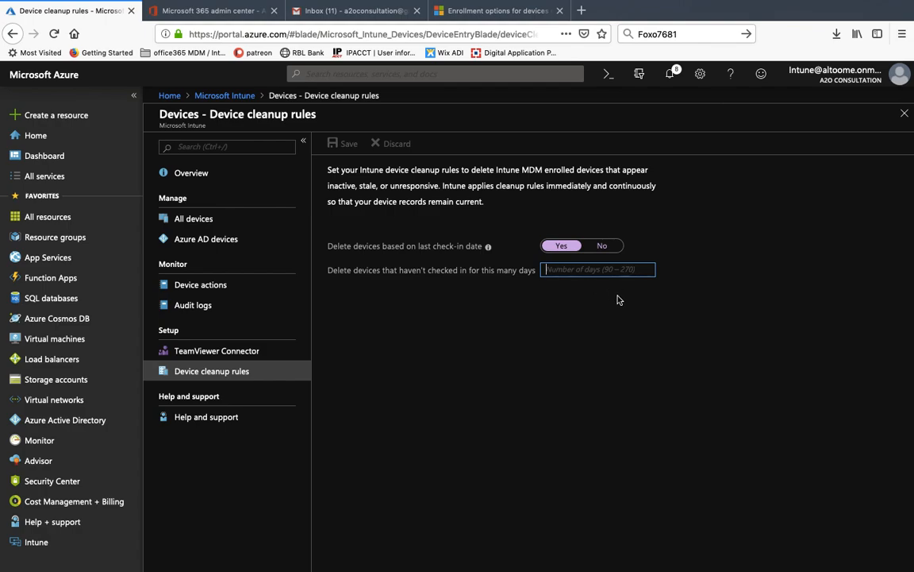
text(90)
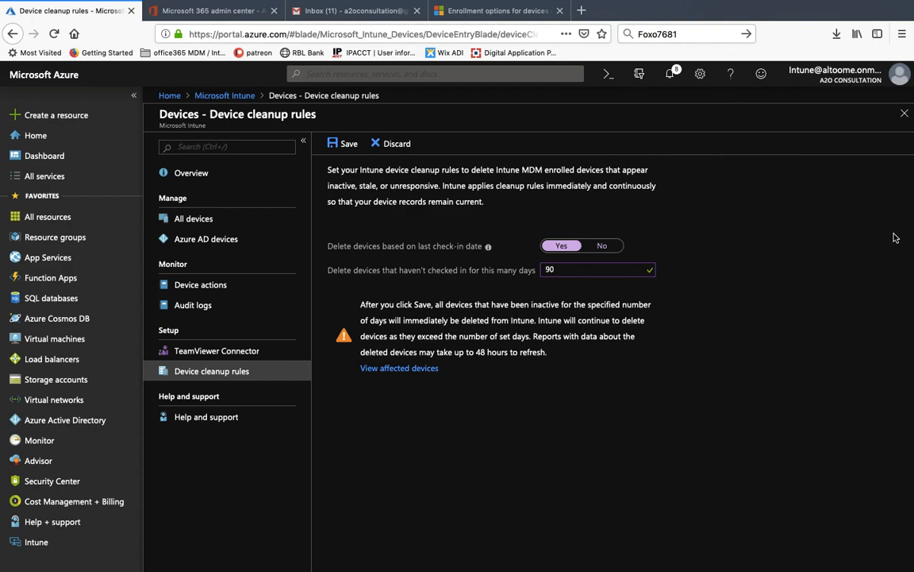
- Preview the affected devices (none), then discard the rule and return to the Intune overview
click(384, 370)
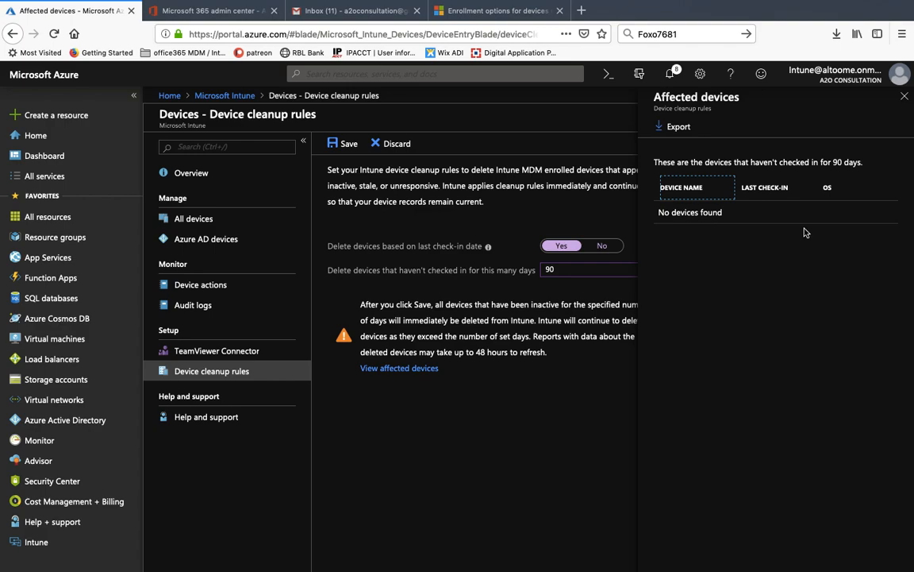
click(904, 96)
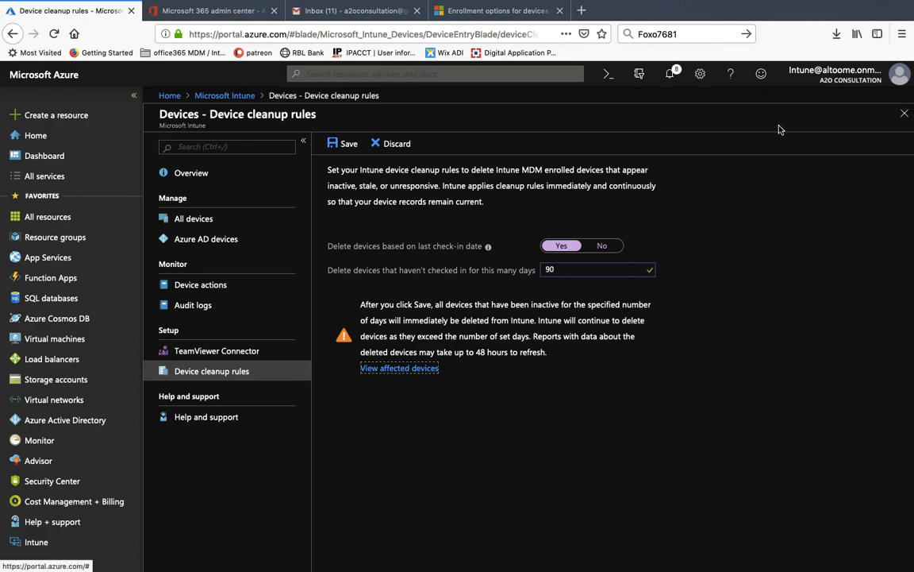
click(383, 144)
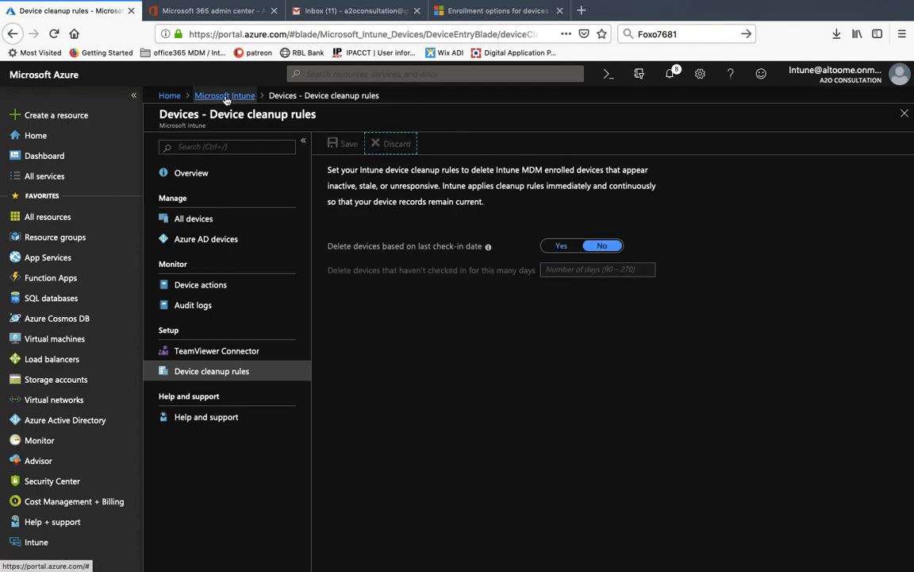
click(252, 96)
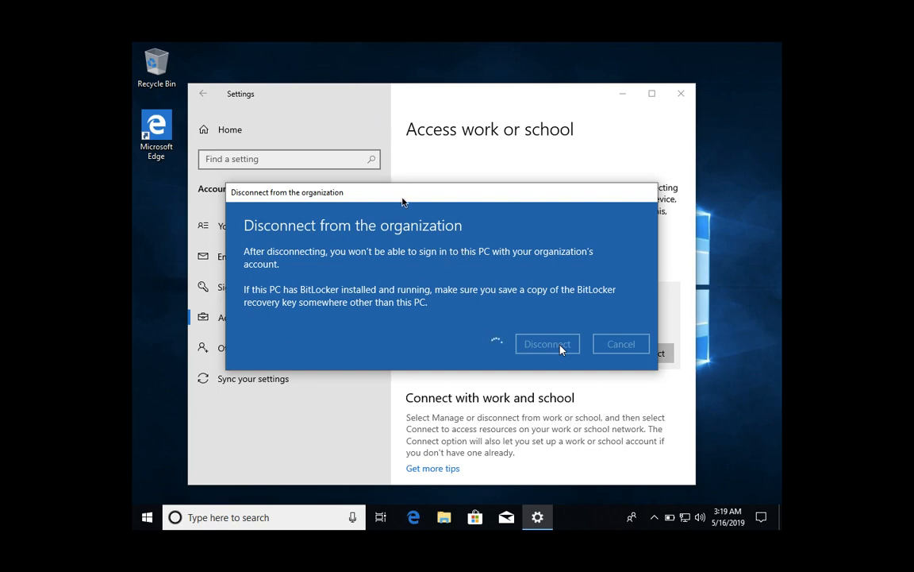
- Return to the browser and open Intune's Devices overview, showing 0 enrolled devices
key(ctrl+Left)
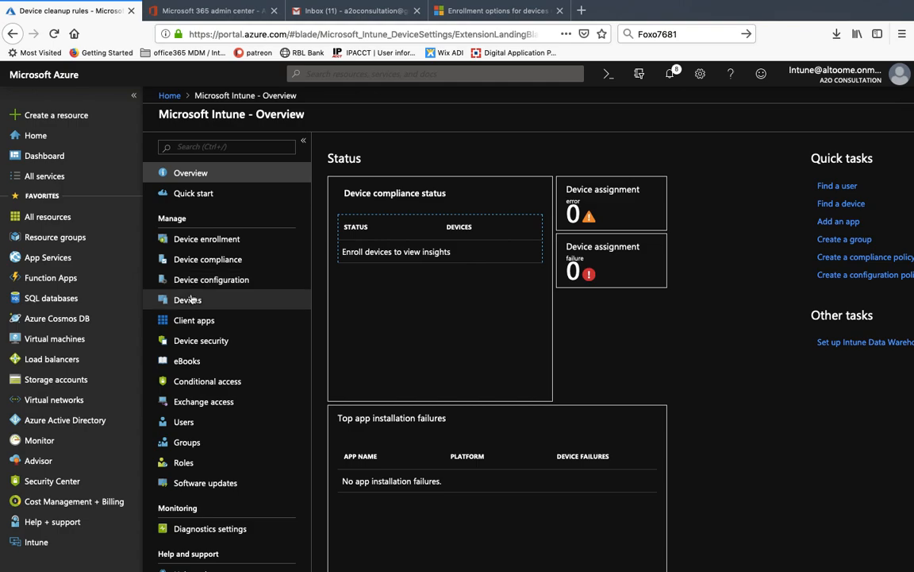
click(189, 299)
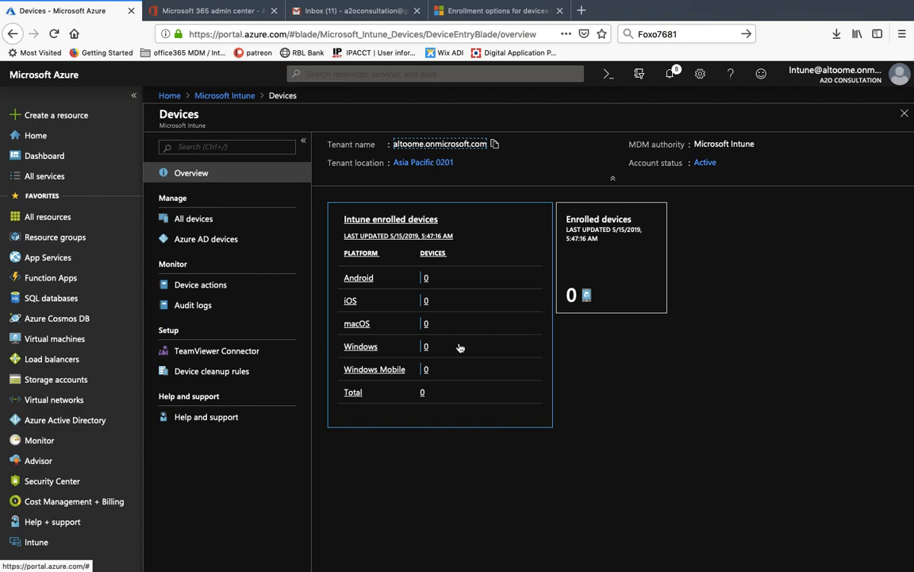
click(210, 221)
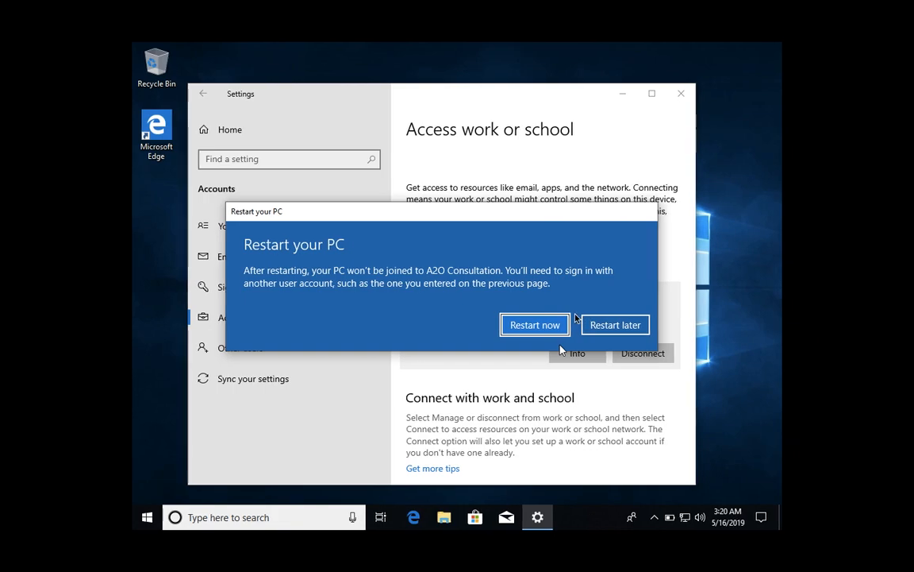
- Restart the PC immediately to finish leaving A2O Consultation, even though another user is signed in
click(535, 324)
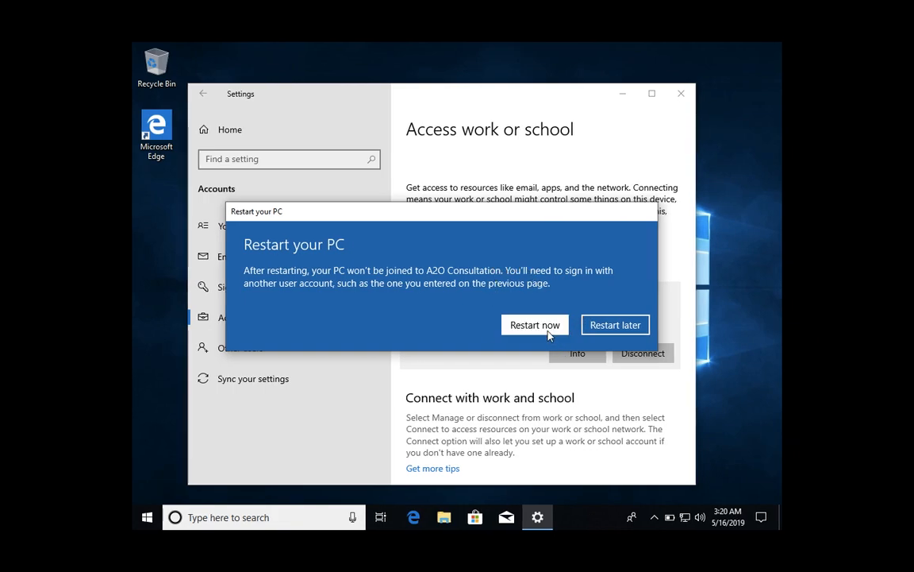
click(547, 333)
click(525, 291)
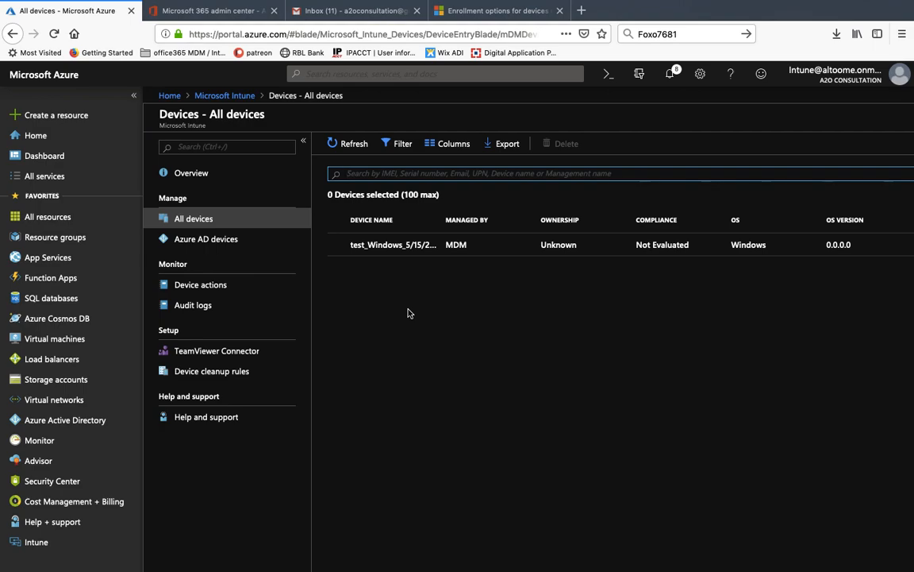
mouse_move(583, 5)
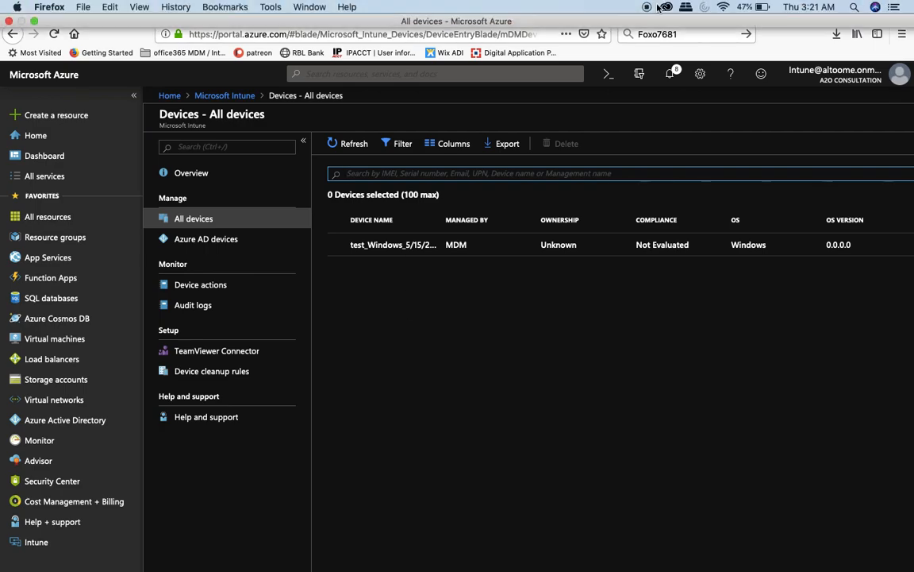